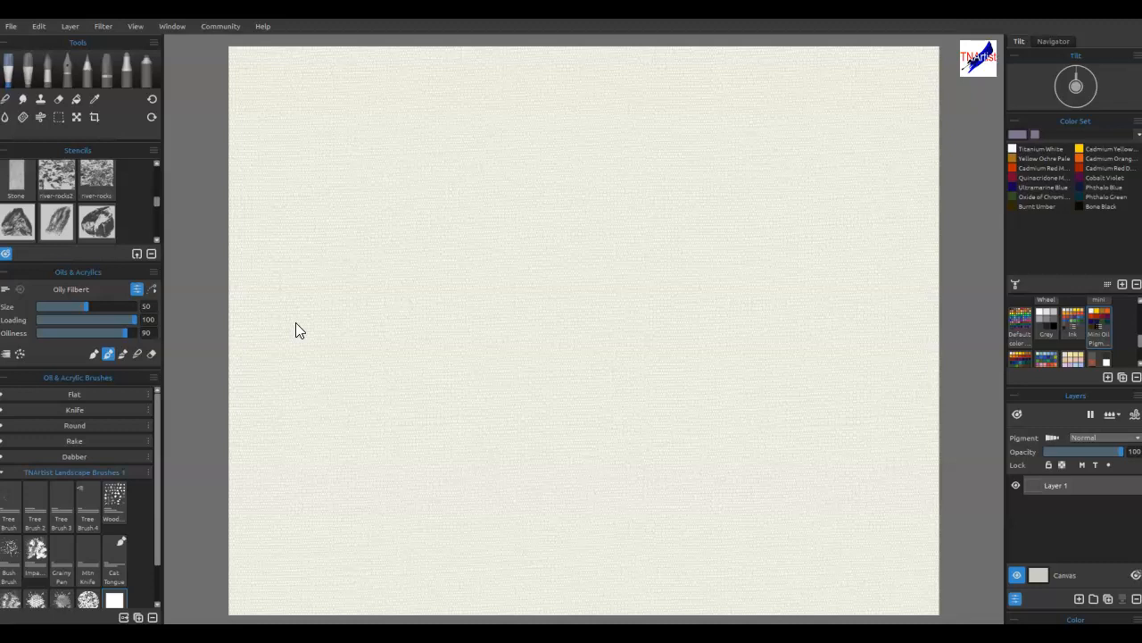
Turn on pigment mixing for Layer 1 and fill the canvas with Phthalo Blue, with Wet the Layer enabled
{"action": "left_click", "coordinate": [324, 263]}
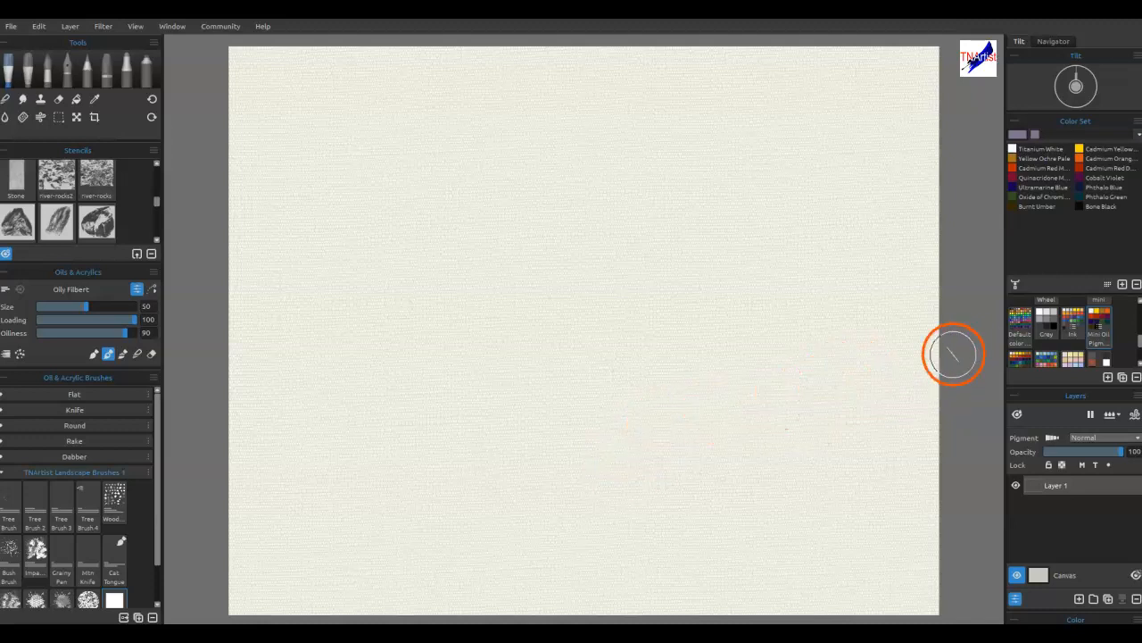
{"action": "left_click", "coordinate": [1054, 438]}
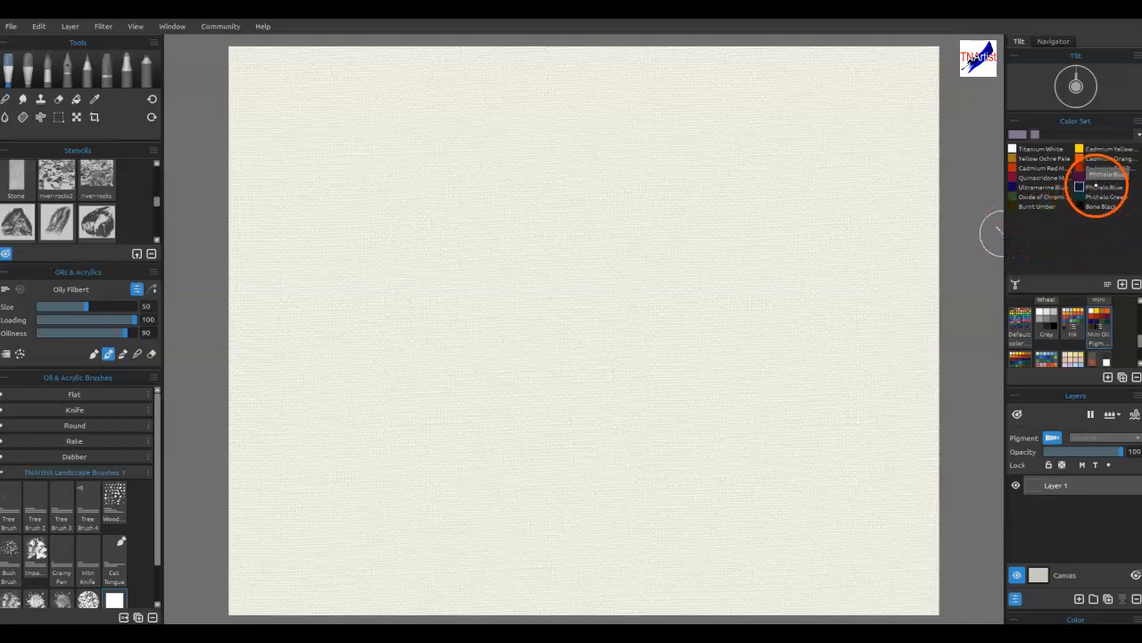
{"action": "left_click", "coordinate": [1096, 186]}
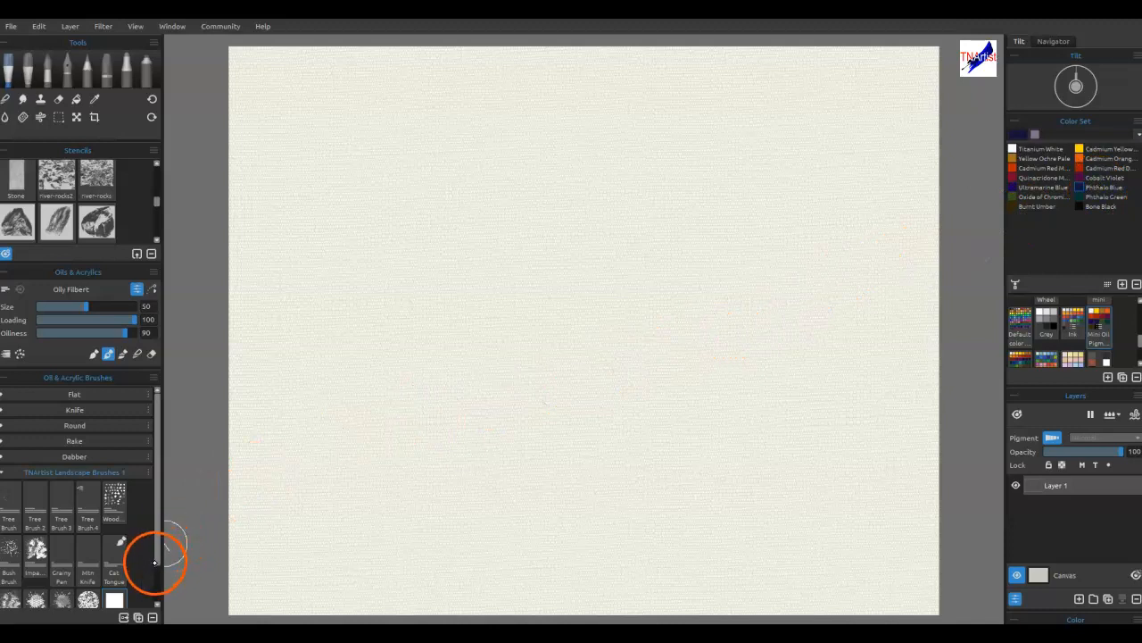
{"action": "left_click", "coordinate": [157, 561]}
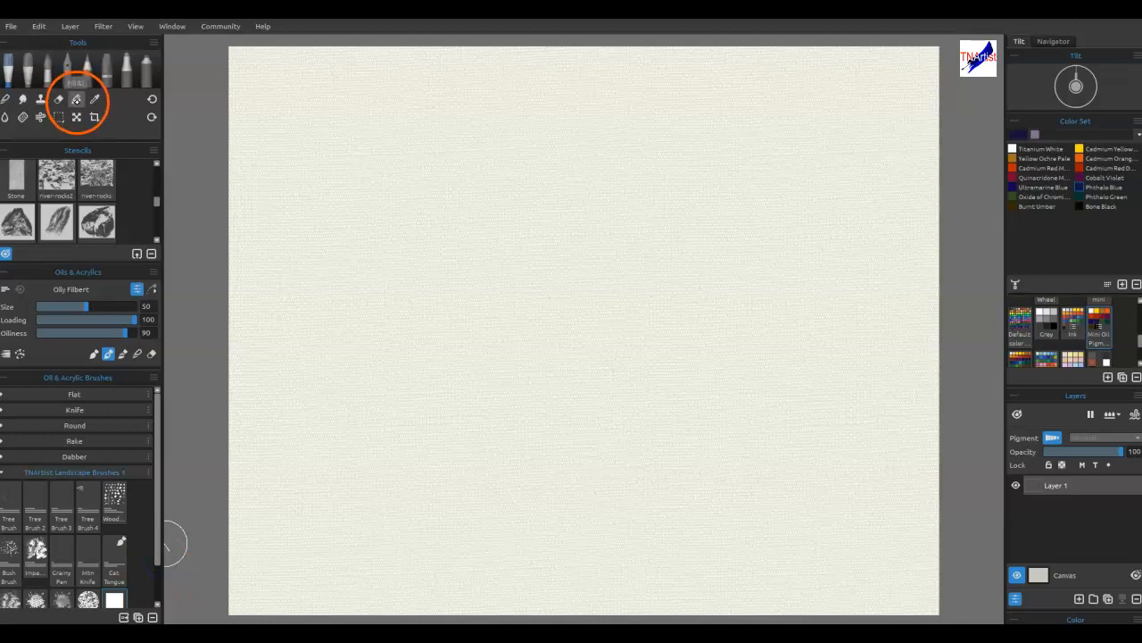
{"action": "left_click", "coordinate": [76, 99]}
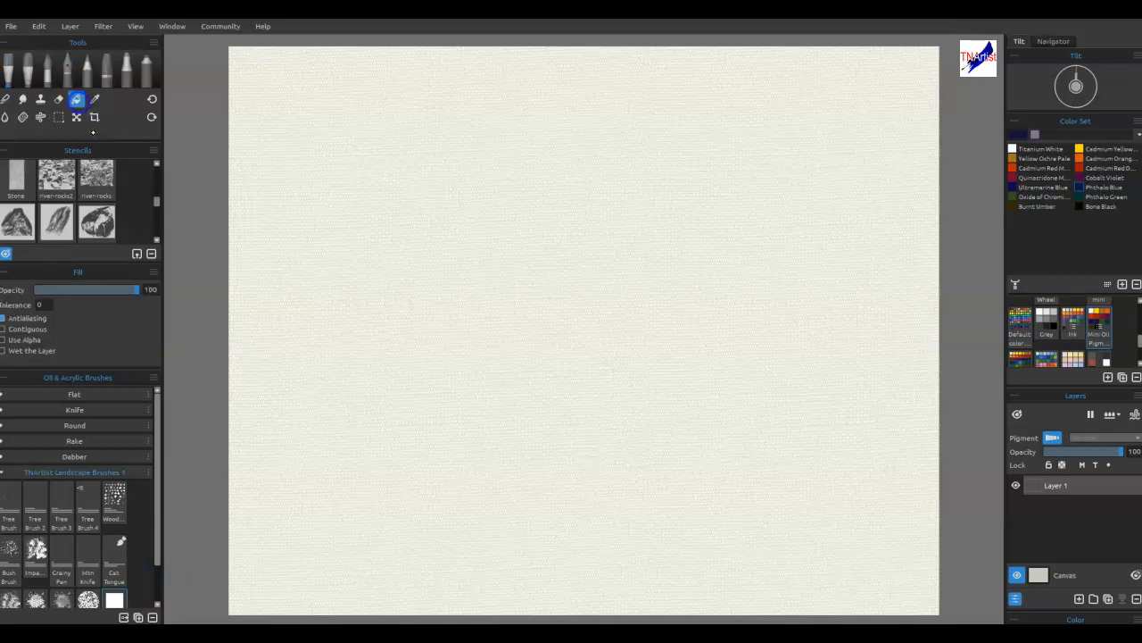
{"action": "left_click", "coordinate": [17, 357]}
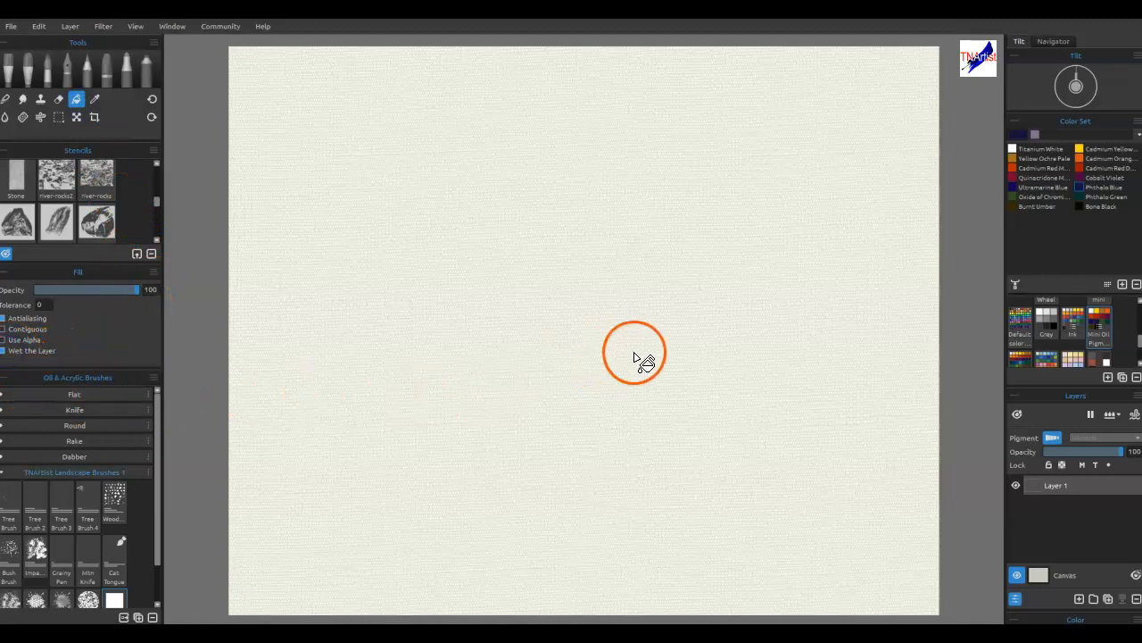
{"action": "left_click", "coordinate": [726, 343]}
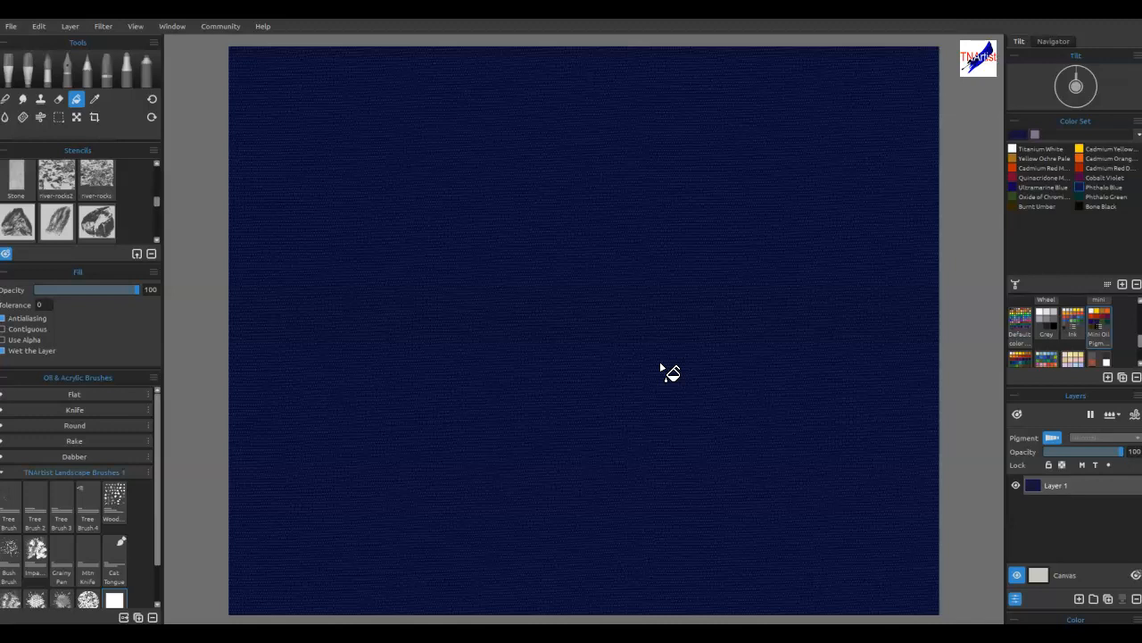
Set the painting colour to a lighter, muted blue, #316384
{"action": "left_click", "coordinate": [1022, 135]}
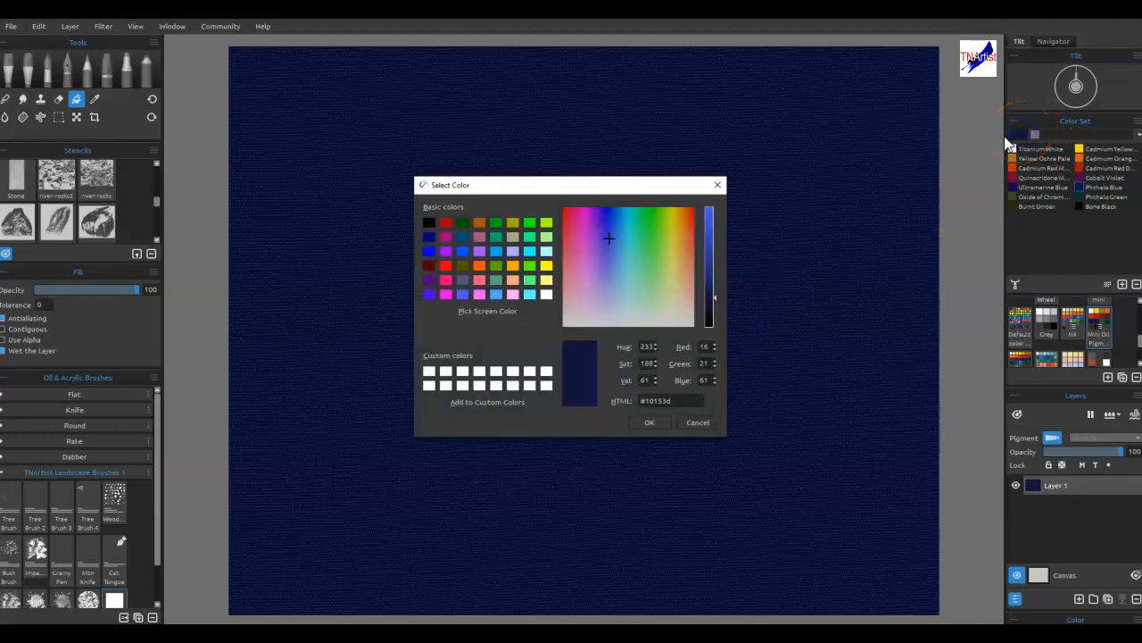
{"action": "left_click", "coordinate": [611, 276]}
{"action": "left_click_drag", "start_coordinate": [610, 276], "coordinate": [608, 258]}
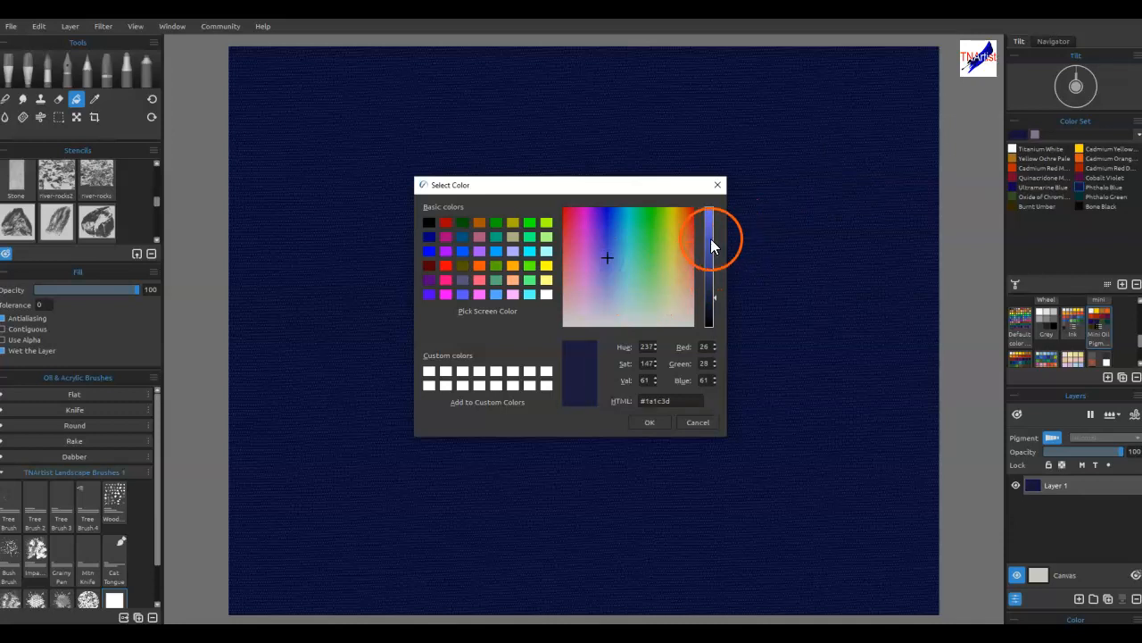
{"action": "left_click", "coordinate": [614, 254]}
{"action": "left_click", "coordinate": [619, 252]}
{"action": "left_click", "coordinate": [713, 266]}
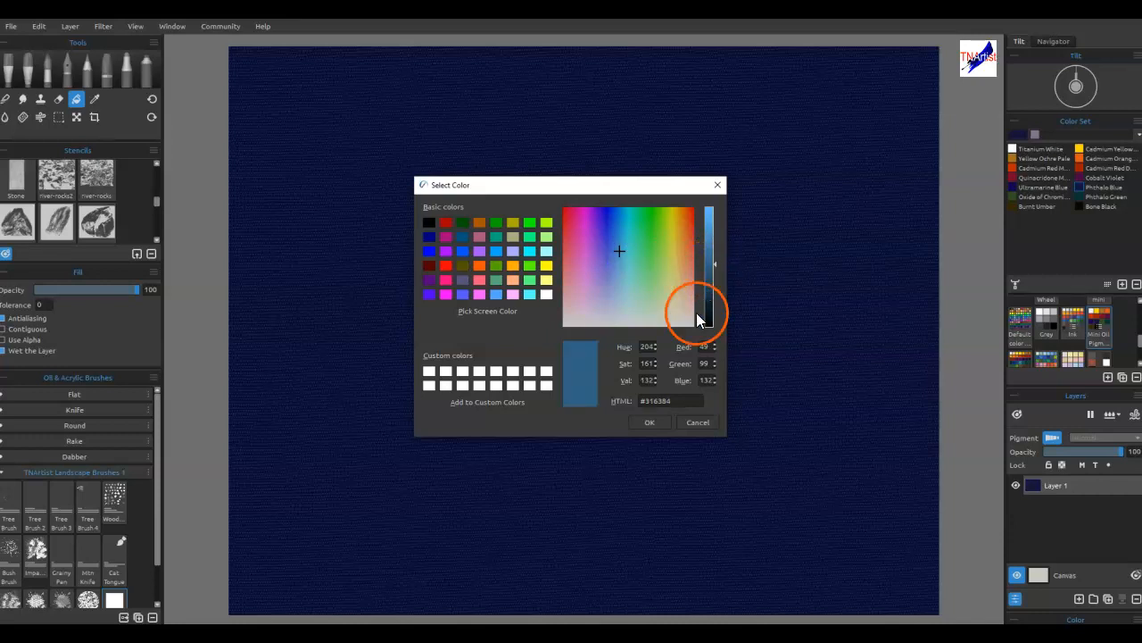
{"action": "left_click", "coordinate": [657, 422]}
{"action": "left_click", "coordinate": [385, 358]}
Switch to Oils & Acrylics and choose the Flat Oily brush from the Flat brushes
{"action": "left_click", "coordinate": [114, 500]}
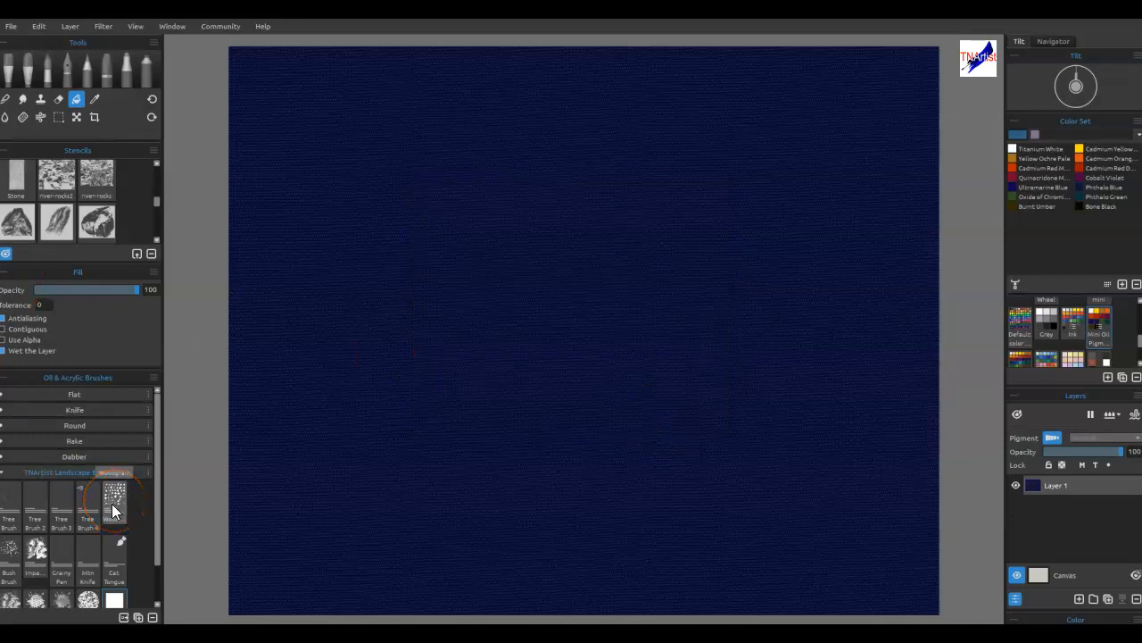
{"action": "scroll", "coordinate": [111, 504], "scroll_direction": "down", "scroll_amount": 1}
{"action": "left_click", "coordinate": [99, 506]}
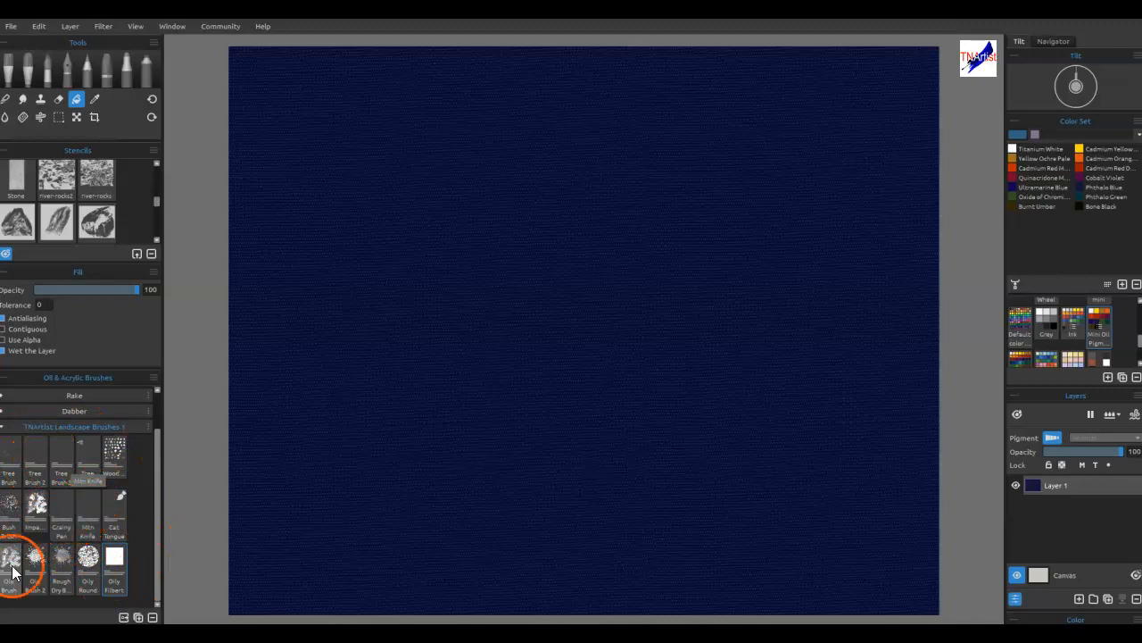
{"action": "scroll", "coordinate": [74, 509], "scroll_direction": "up", "scroll_amount": 2}
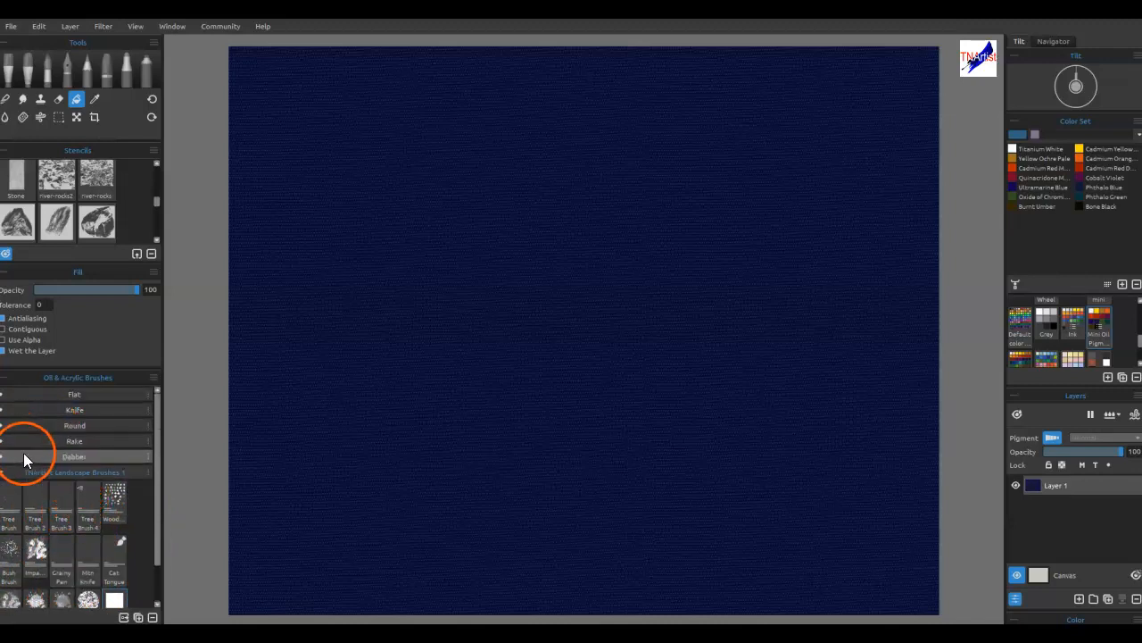
{"action": "left_click", "coordinate": [7, 79]}
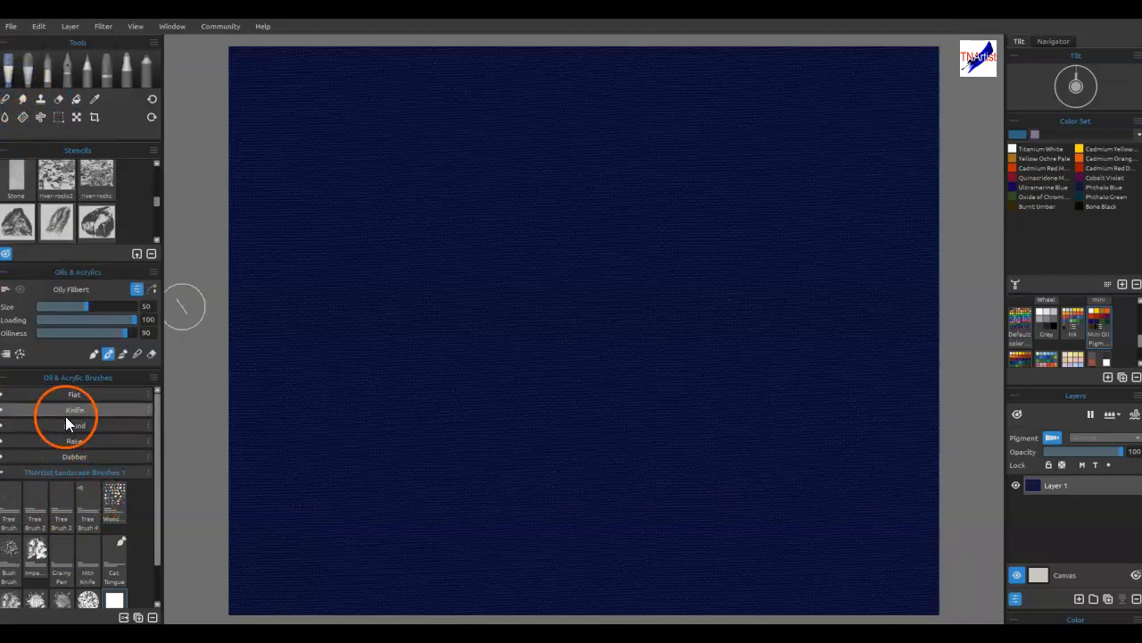
{"action": "left_click", "coordinate": [24, 396]}
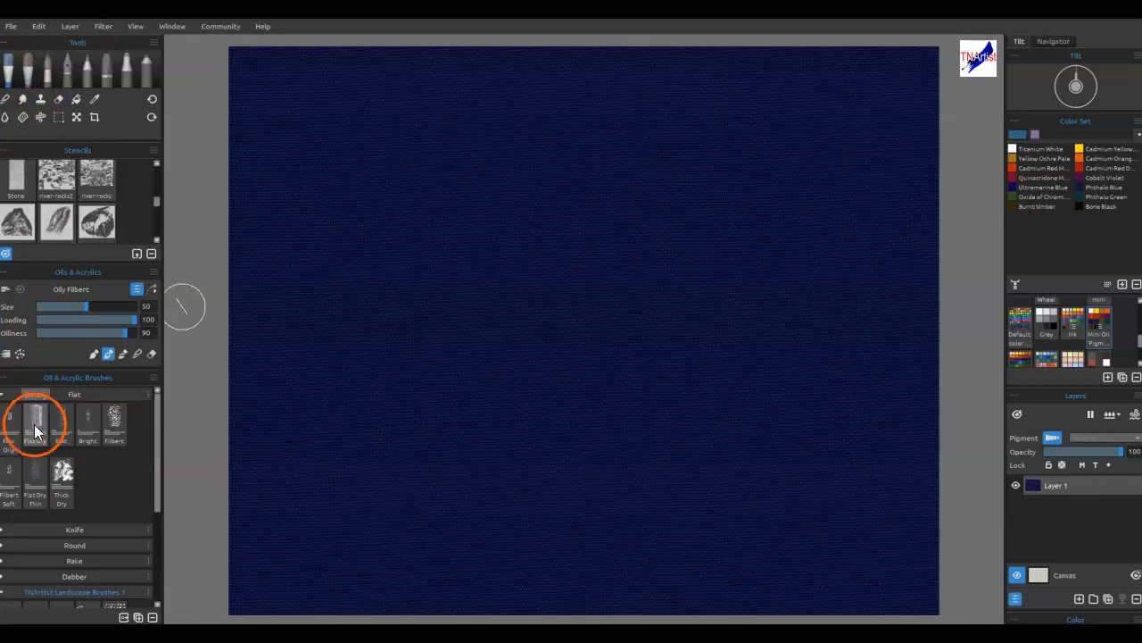
{"action": "left_click", "coordinate": [9, 423]}
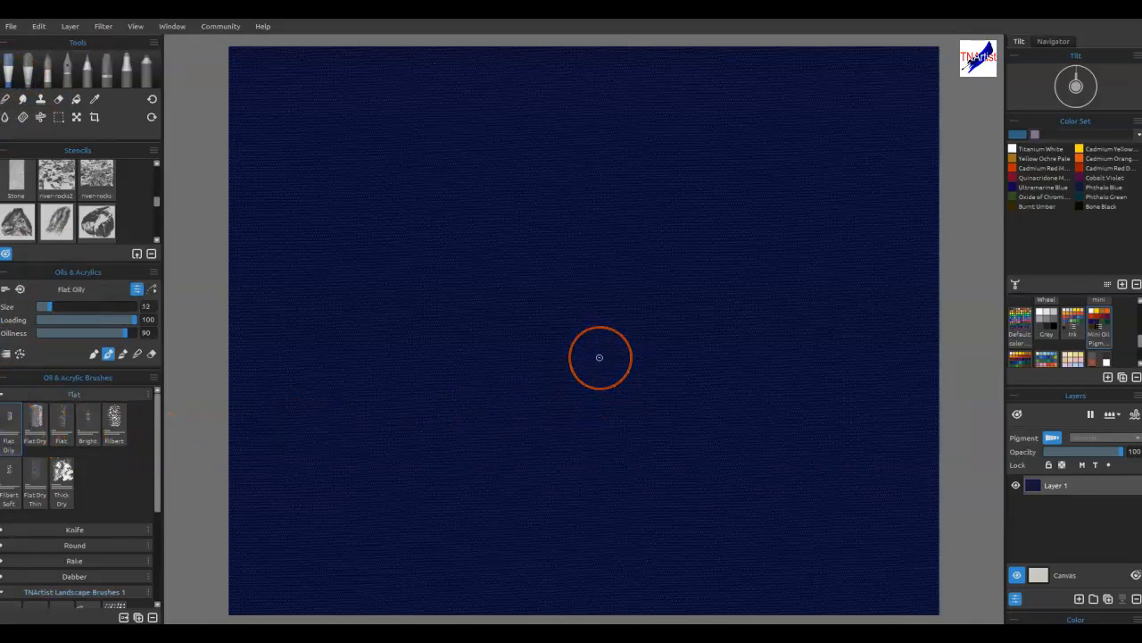
Enlarge the Flat Oily brush to size 45
{"action": "key", "text": "]"}
{"action": "key", "text": "]"}
{"action": "key", "text": "]"}
{"action": "key", "text": "]"}
{"action": "key", "text": "]"}
{"action": "key", "text": "]"}
{"action": "key", "text": "]"}
{"action": "key", "text": "]"}
{"action": "key", "text": "]"}
{"action": "key", "text": "]"}
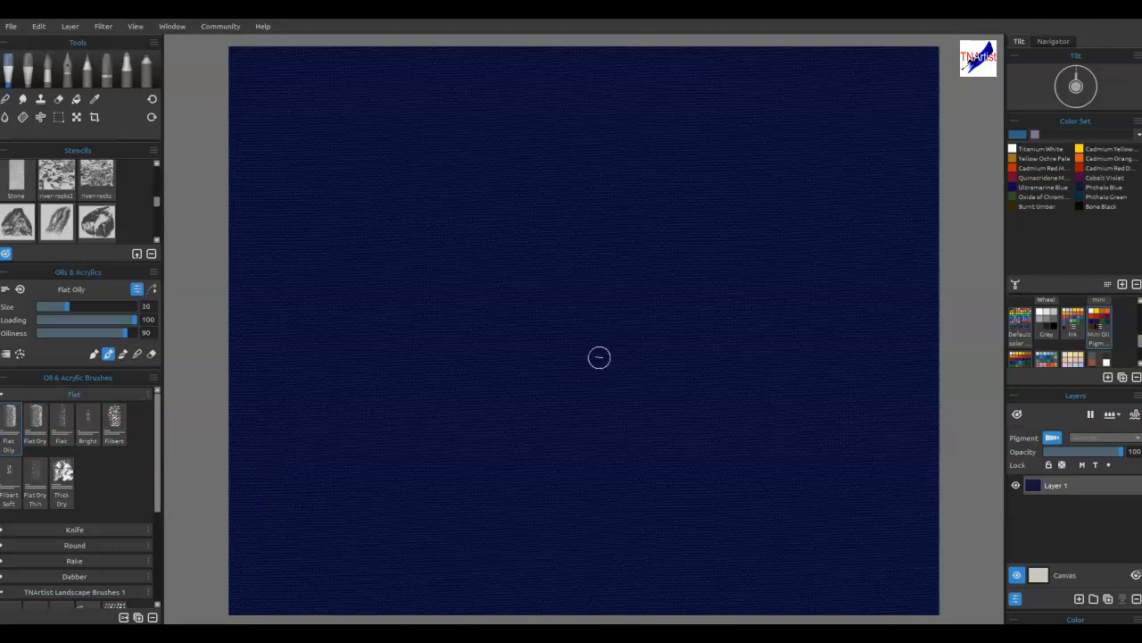
{"action": "key", "text": "["}
{"action": "key", "text": "["}
{"action": "key", "text": "["}
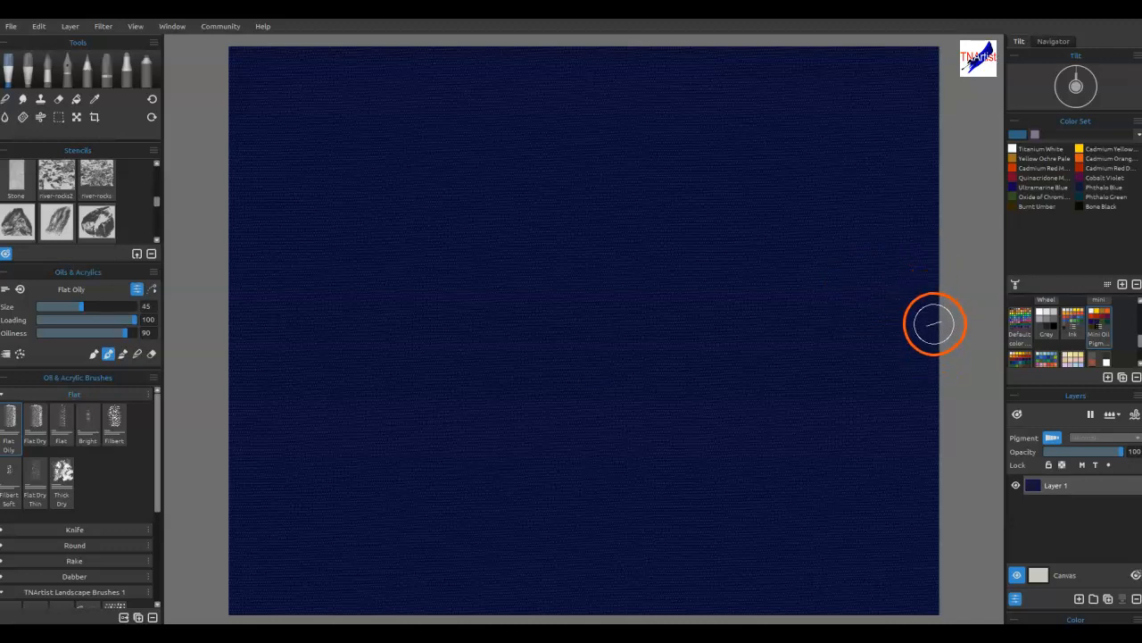
Paint a straight light blue horizon band across the middle of the canvas, with uneven cloud-like strokes above it
{"action": "left_click_drag", "start_coordinate": [938, 331], "coordinate": [905, 329]}
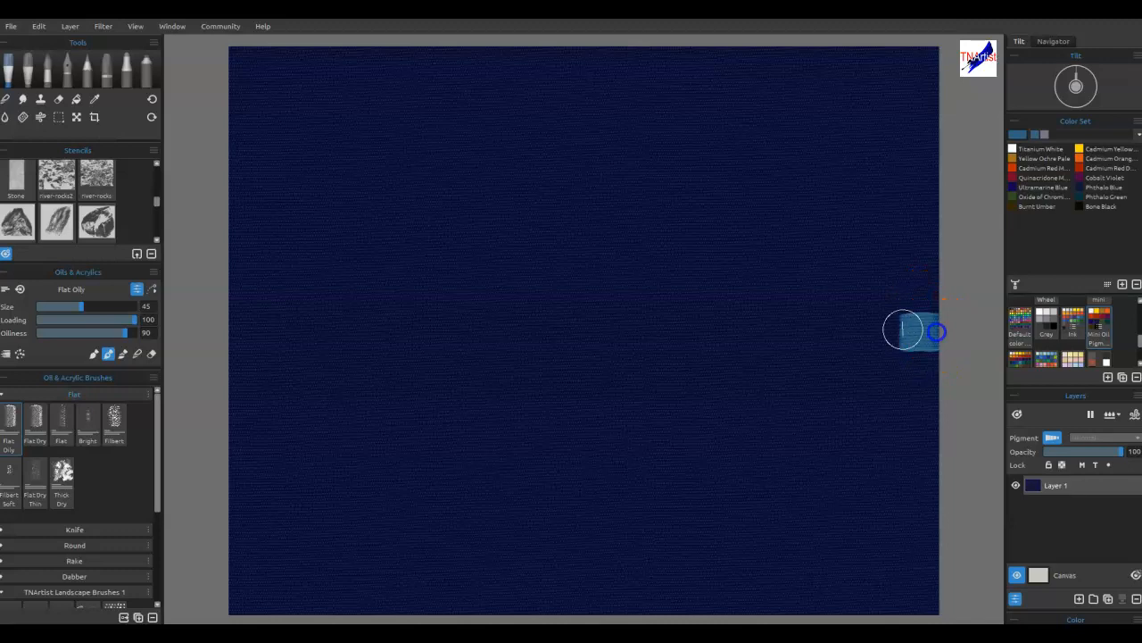
{"action": "left_click", "coordinate": [229, 350], "text": "shift"}
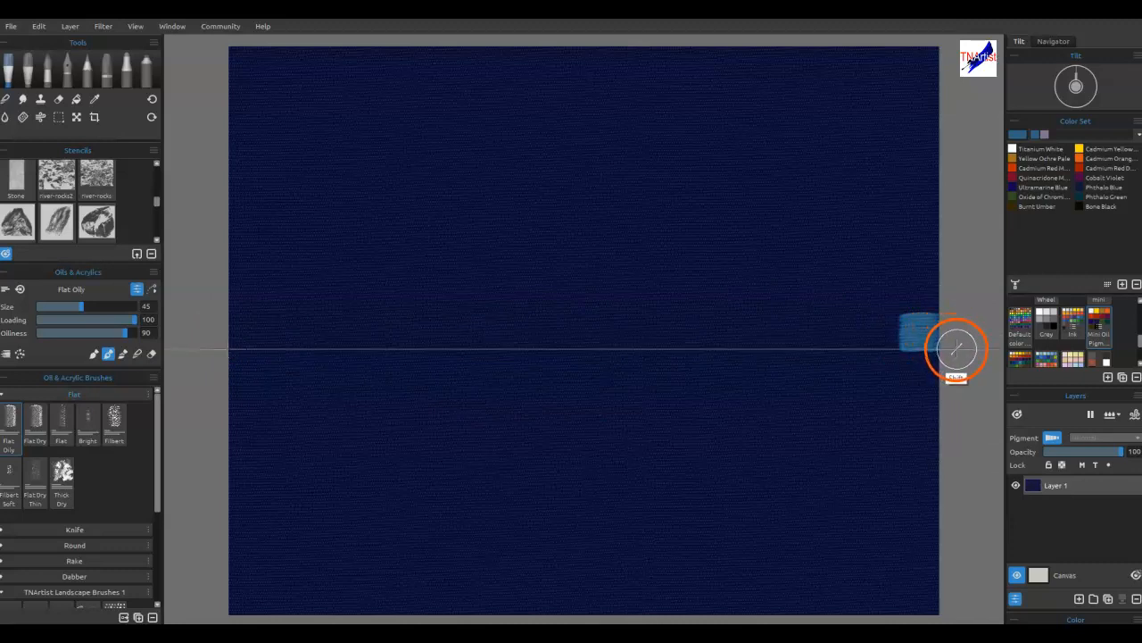
{"action": "left_click_drag", "start_coordinate": [214, 332], "coordinate": [658, 347]}
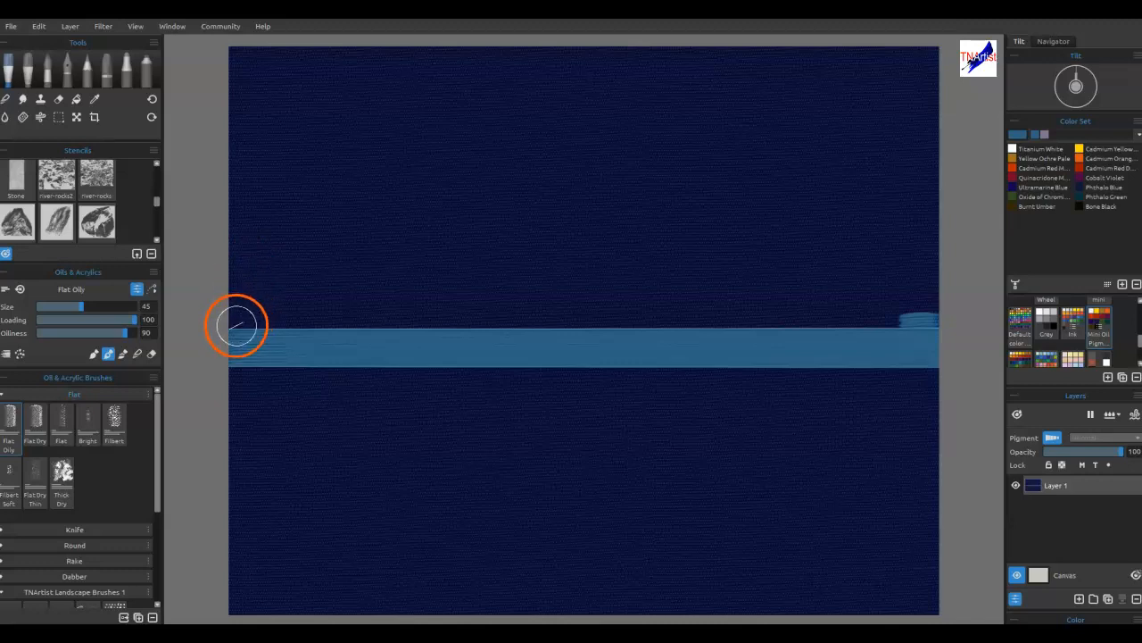
{"action": "mouse_move", "coordinate": [235, 318]}
{"action": "left_mouse_down"}
{"action": "mouse_move", "coordinate": [310, 311]}
{"action": "mouse_move", "coordinate": [302, 321]}
{"action": "mouse_move", "coordinate": [356, 316]}
{"action": "mouse_move", "coordinate": [388, 284]}
{"action": "mouse_move", "coordinate": [415, 312]}
{"action": "mouse_move", "coordinate": [491, 326]}
{"action": "mouse_move", "coordinate": [665, 277]}
{"action": "mouse_move", "coordinate": [744, 284]}
{"action": "mouse_move", "coordinate": [764, 318]}
{"action": "mouse_move", "coordinate": [811, 329]}
{"action": "mouse_move", "coordinate": [904, 288]}
{"action": "mouse_move", "coordinate": [926, 320]}
{"action": "left_mouse_up"}
{"action": "mouse_move", "coordinate": [663, 309]}
{"action": "left_mouse_down"}
{"action": "mouse_move", "coordinate": [723, 276]}
{"action": "mouse_move", "coordinate": [681, 298]}
{"action": "mouse_move", "coordinate": [696, 321]}
{"action": "mouse_move", "coordinate": [690, 312]}
{"action": "mouse_move", "coordinate": [672, 326]}
{"action": "left_mouse_up"}
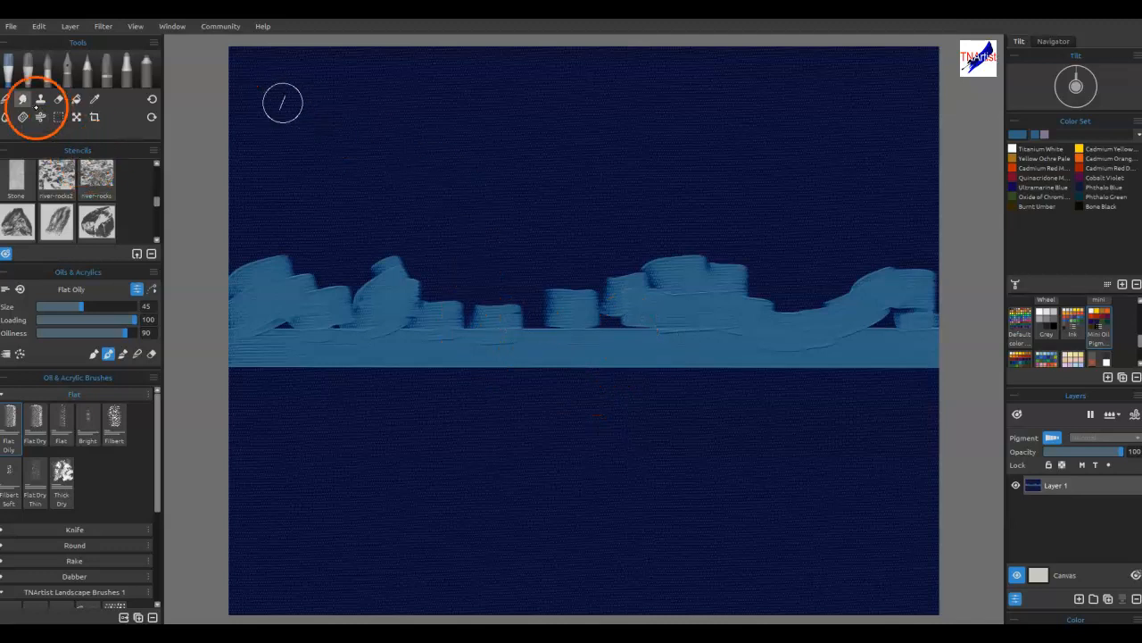
Put the Flat Oily brush in blend mode and work the light blue paint upward into the dark sky across the full width
{"action": "left_click", "coordinate": [138, 354]}
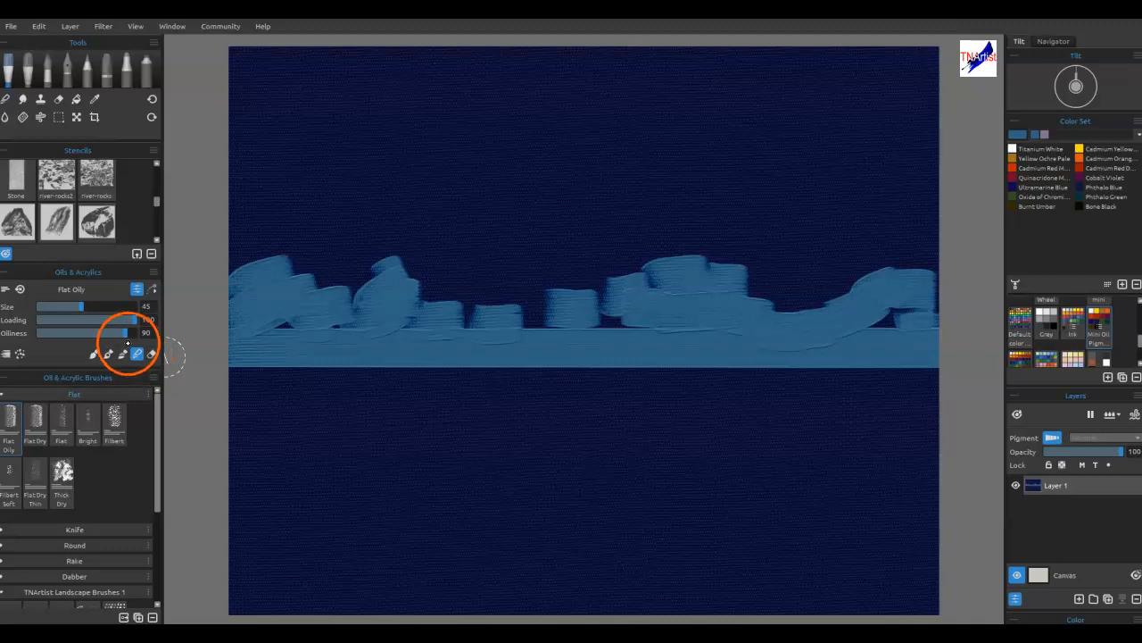
{"action": "mouse_move", "coordinate": [746, 319]}
{"action": "left_mouse_down"}
{"action": "mouse_move", "coordinate": [773, 299]}
{"action": "mouse_move", "coordinate": [842, 283]}
{"action": "mouse_move", "coordinate": [842, 309]}
{"action": "mouse_move", "coordinate": [882, 302]}
{"action": "mouse_move", "coordinate": [905, 224]}
{"action": "mouse_move", "coordinate": [877, 224]}
{"action": "mouse_move", "coordinate": [857, 186]}
{"action": "mouse_move", "coordinate": [902, 267]}
{"action": "mouse_move", "coordinate": [870, 280]}
{"action": "left_mouse_up"}
{"action": "mouse_move", "coordinate": [813, 242]}
{"action": "left_mouse_down"}
{"action": "mouse_move", "coordinate": [812, 205]}
{"action": "mouse_move", "coordinate": [771, 233]}
{"action": "mouse_move", "coordinate": [717, 303]}
{"action": "mouse_move", "coordinate": [743, 277]}
{"action": "mouse_move", "coordinate": [708, 295]}
{"action": "mouse_move", "coordinate": [696, 265]}
{"action": "mouse_move", "coordinate": [773, 254]}
{"action": "mouse_move", "coordinate": [753, 308]}
{"action": "mouse_move", "coordinate": [765, 322]}
{"action": "mouse_move", "coordinate": [830, 306]}
{"action": "mouse_move", "coordinate": [713, 272]}
{"action": "mouse_move", "coordinate": [661, 221]}
{"action": "mouse_move", "coordinate": [637, 238]}
{"action": "left_mouse_up"}
{"action": "mouse_move", "coordinate": [581, 313]}
{"action": "left_mouse_down"}
{"action": "mouse_move", "coordinate": [569, 237]}
{"action": "mouse_move", "coordinate": [609, 274]}
{"action": "mouse_move", "coordinate": [574, 274]}
{"action": "mouse_move", "coordinate": [524, 305]}
{"action": "mouse_move", "coordinate": [540, 305]}
{"action": "mouse_move", "coordinate": [471, 284]}
{"action": "left_mouse_up"}
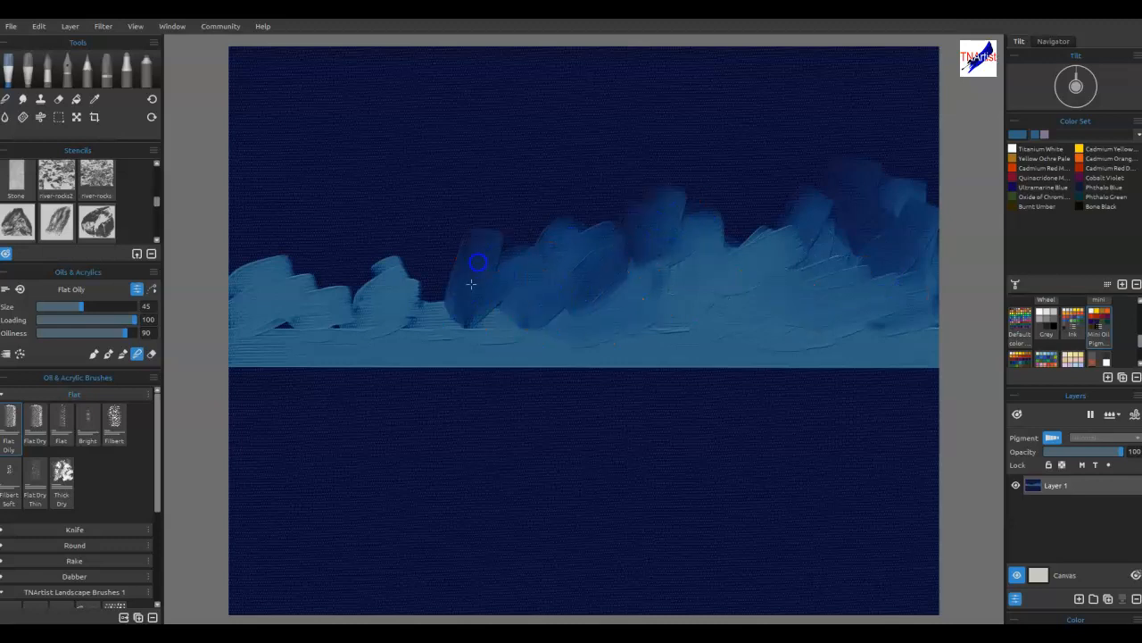
{"action": "left_click_drag", "start_coordinate": [456, 326], "coordinate": [455, 332]}
{"action": "mouse_move", "coordinate": [527, 295]}
{"action": "left_mouse_down"}
{"action": "mouse_move", "coordinate": [426, 239]}
{"action": "mouse_move", "coordinate": [345, 311]}
{"action": "mouse_move", "coordinate": [336, 265]}
{"action": "mouse_move", "coordinate": [310, 283]}
{"action": "mouse_move", "coordinate": [308, 245]}
{"action": "mouse_move", "coordinate": [261, 228]}
{"action": "mouse_move", "coordinate": [236, 314]}
{"action": "mouse_move", "coordinate": [249, 282]}
{"action": "mouse_move", "coordinate": [252, 324]}
{"action": "mouse_move", "coordinate": [233, 289]}
{"action": "mouse_move", "coordinate": [257, 333]}
{"action": "left_mouse_up"}
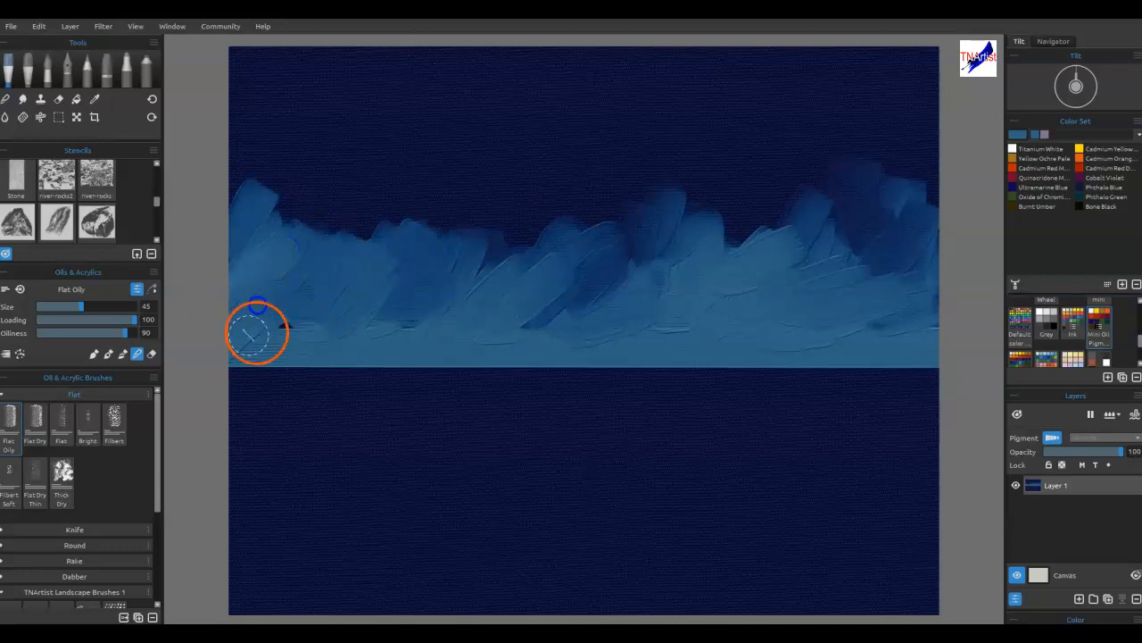
{"action": "mouse_move", "coordinate": [481, 266]}
{"action": "left_mouse_down"}
{"action": "mouse_move", "coordinate": [499, 288]}
{"action": "mouse_move", "coordinate": [401, 313]}
{"action": "mouse_move", "coordinate": [530, 310]}
{"action": "mouse_move", "coordinate": [519, 321]}
{"action": "mouse_move", "coordinate": [725, 301]}
{"action": "mouse_move", "coordinate": [914, 305]}
{"action": "left_mouse_up"}
{"action": "mouse_move", "coordinate": [705, 178]}
{"action": "left_mouse_down"}
{"action": "mouse_move", "coordinate": [523, 176]}
{"action": "mouse_move", "coordinate": [552, 301]}
{"action": "mouse_move", "coordinate": [741, 162]}
{"action": "mouse_move", "coordinate": [702, 227]}
{"action": "mouse_move", "coordinate": [706, 267]}
{"action": "mouse_move", "coordinate": [755, 157]}
{"action": "mouse_move", "coordinate": [743, 170]}
{"action": "mouse_move", "coordinate": [771, 210]}
{"action": "mouse_move", "coordinate": [795, 221]}
{"action": "mouse_move", "coordinate": [829, 222]}
{"action": "mouse_move", "coordinate": [899, 170]}
{"action": "mouse_move", "coordinate": [900, 216]}
{"action": "mouse_move", "coordinate": [696, 192]}
{"action": "mouse_move", "coordinate": [557, 219]}
{"action": "mouse_move", "coordinate": [531, 197]}
{"action": "mouse_move", "coordinate": [585, 236]}
{"action": "mouse_move", "coordinate": [522, 252]}
{"action": "mouse_move", "coordinate": [503, 176]}
{"action": "mouse_move", "coordinate": [446, 194]}
{"action": "mouse_move", "coordinate": [410, 285]}
{"action": "mouse_move", "coordinate": [416, 196]}
{"action": "mouse_move", "coordinate": [408, 225]}
{"action": "mouse_move", "coordinate": [355, 207]}
{"action": "left_mouse_up"}
{"action": "mouse_move", "coordinate": [259, 237]}
{"action": "left_mouse_down"}
{"action": "mouse_move", "coordinate": [256, 169]}
{"action": "mouse_move", "coordinate": [233, 223]}
{"action": "mouse_move", "coordinate": [302, 219]}
{"action": "mouse_move", "coordinate": [365, 239]}
{"action": "mouse_move", "coordinate": [456, 206]}
{"action": "mouse_move", "coordinate": [485, 171]}
{"action": "mouse_move", "coordinate": [653, 264]}
{"action": "mouse_move", "coordinate": [661, 323]}
{"action": "mouse_move", "coordinate": [709, 291]}
{"action": "mouse_move", "coordinate": [875, 257]}
{"action": "mouse_move", "coordinate": [814, 259]}
{"action": "left_mouse_up"}
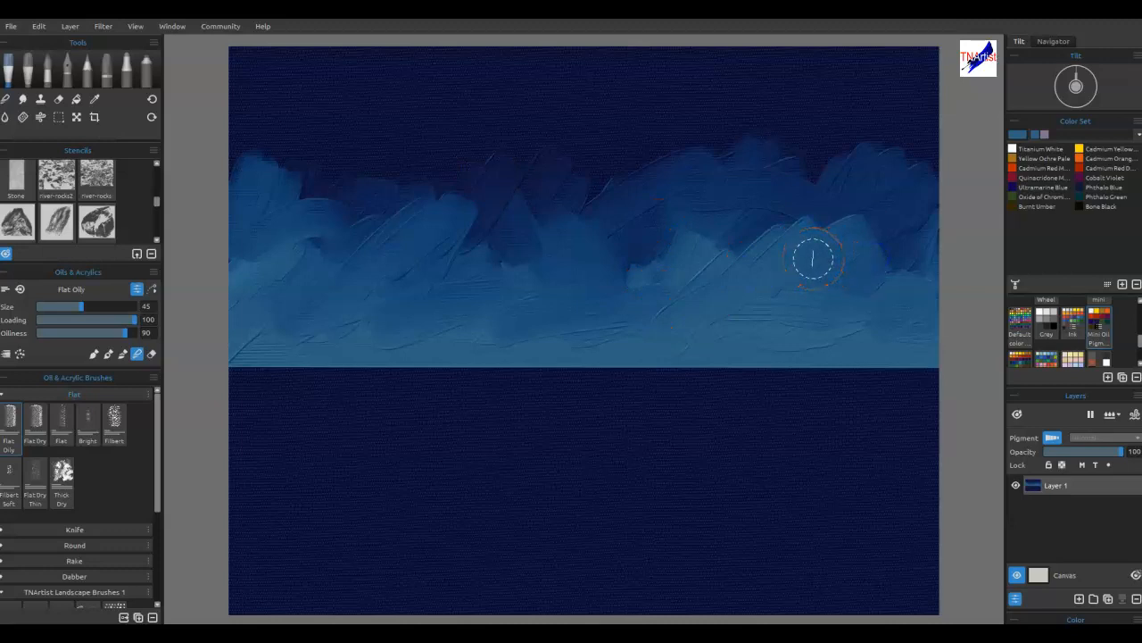
Smooth the sky above the horizon into a soft light-to-dark blue gradient using the Blend tool's Soft 2 brush at size 100, opacity 59
{"action": "key", "text": "b"}
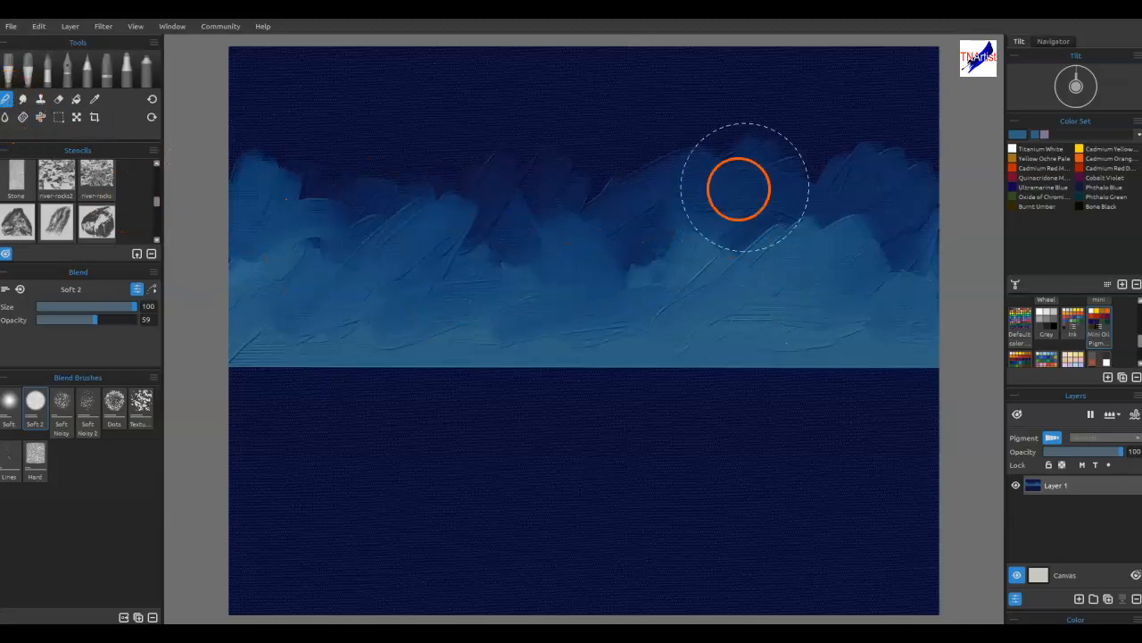
{"action": "left_click_drag", "start_coordinate": [820, 162], "coordinate": [859, 145]}
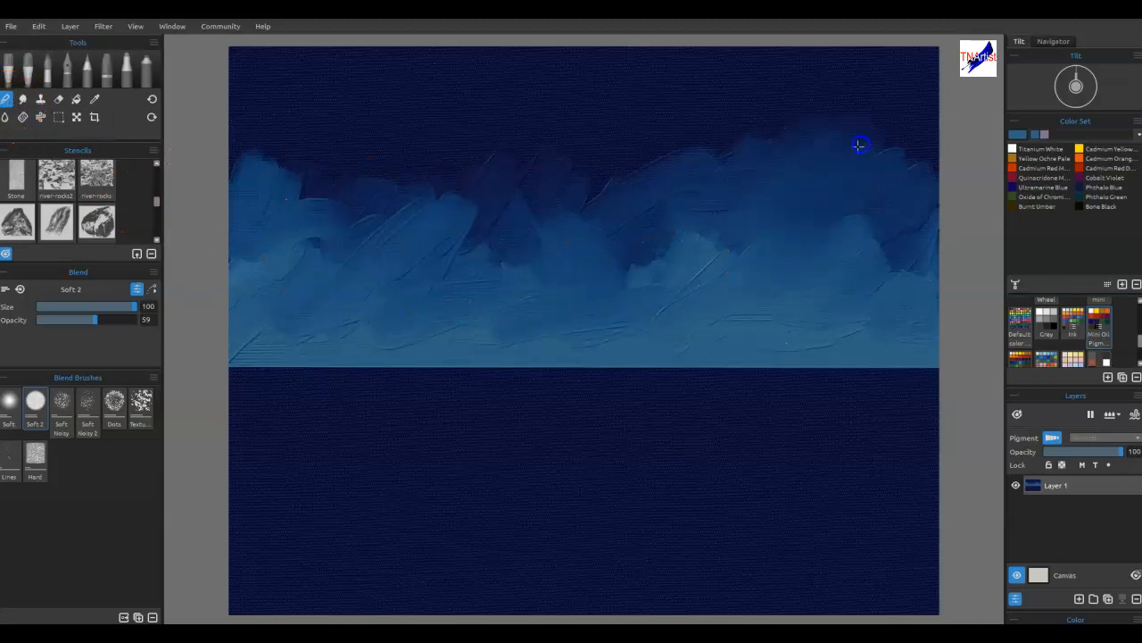
{"action": "mouse_move", "coordinate": [847, 260]}
{"action": "left_mouse_down"}
{"action": "mouse_move", "coordinate": [885, 244]}
{"action": "mouse_move", "coordinate": [879, 277]}
{"action": "left_mouse_up"}
{"action": "mouse_move", "coordinate": [724, 164]}
{"action": "left_mouse_down"}
{"action": "mouse_move", "coordinate": [709, 156]}
{"action": "mouse_move", "coordinate": [668, 237]}
{"action": "mouse_move", "coordinate": [672, 294]}
{"action": "left_mouse_up"}
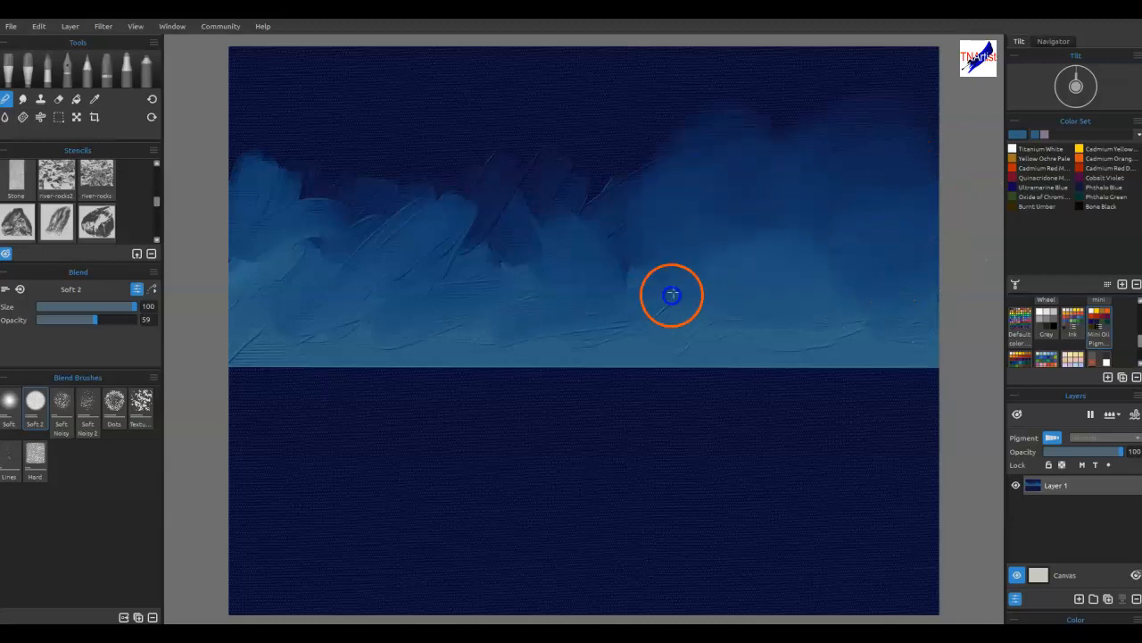
{"action": "left_click_drag", "start_coordinate": [678, 225], "coordinate": [551, 153]}
{"action": "mouse_move", "coordinate": [467, 173]}
{"action": "left_mouse_down"}
{"action": "mouse_move", "coordinate": [419, 166]}
{"action": "mouse_move", "coordinate": [383, 219]}
{"action": "mouse_move", "coordinate": [329, 211]}
{"action": "mouse_move", "coordinate": [268, 140]}
{"action": "mouse_move", "coordinate": [301, 132]}
{"action": "mouse_move", "coordinate": [314, 222]}
{"action": "mouse_move", "coordinate": [242, 236]}
{"action": "mouse_move", "coordinate": [286, 226]}
{"action": "mouse_move", "coordinate": [227, 254]}
{"action": "mouse_move", "coordinate": [571, 232]}
{"action": "mouse_move", "coordinate": [454, 231]}
{"action": "mouse_move", "coordinate": [365, 192]}
{"action": "left_mouse_up"}
{"action": "left_click_drag", "start_coordinate": [651, 239], "coordinate": [815, 265]}
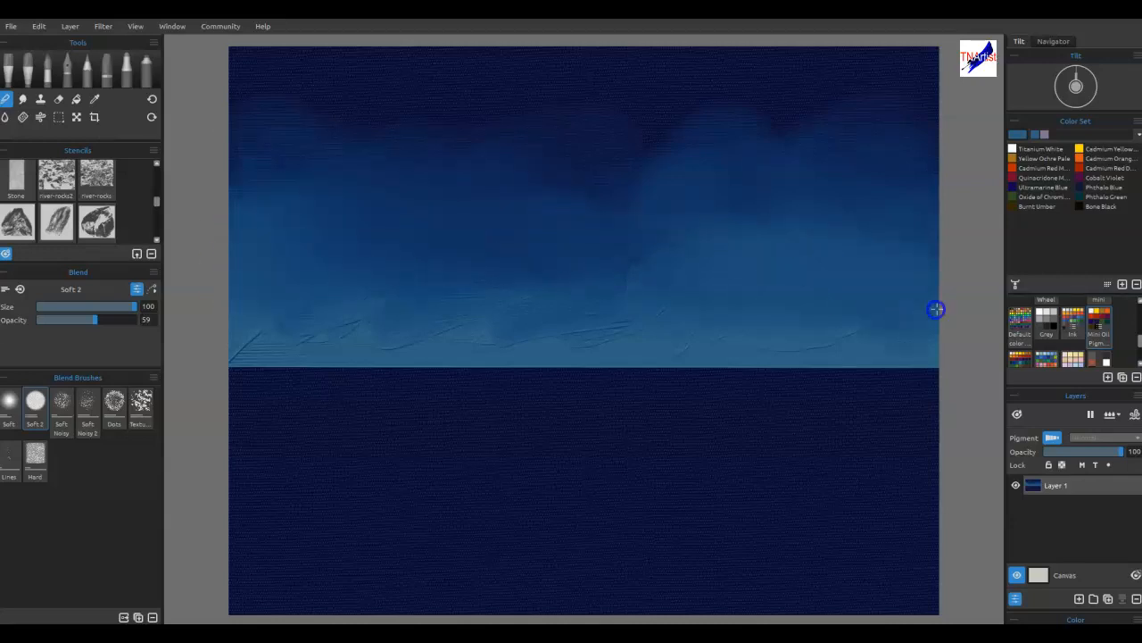
{"action": "mouse_move", "coordinate": [888, 318]}
{"action": "left_mouse_down"}
{"action": "mouse_move", "coordinate": [206, 309]}
{"action": "mouse_move", "coordinate": [448, 307]}
{"action": "mouse_move", "coordinate": [265, 316]}
{"action": "mouse_move", "coordinate": [269, 331]}
{"action": "mouse_move", "coordinate": [330, 269]}
{"action": "mouse_move", "coordinate": [557, 264]}
{"action": "mouse_move", "coordinate": [702, 280]}
{"action": "mouse_move", "coordinate": [731, 197]}
{"action": "mouse_move", "coordinate": [847, 70]}
{"action": "mouse_move", "coordinate": [839, 82]}
{"action": "mouse_move", "coordinate": [904, 138]}
{"action": "mouse_move", "coordinate": [876, 64]}
{"action": "mouse_move", "coordinate": [632, 136]}
{"action": "left_mouse_up"}
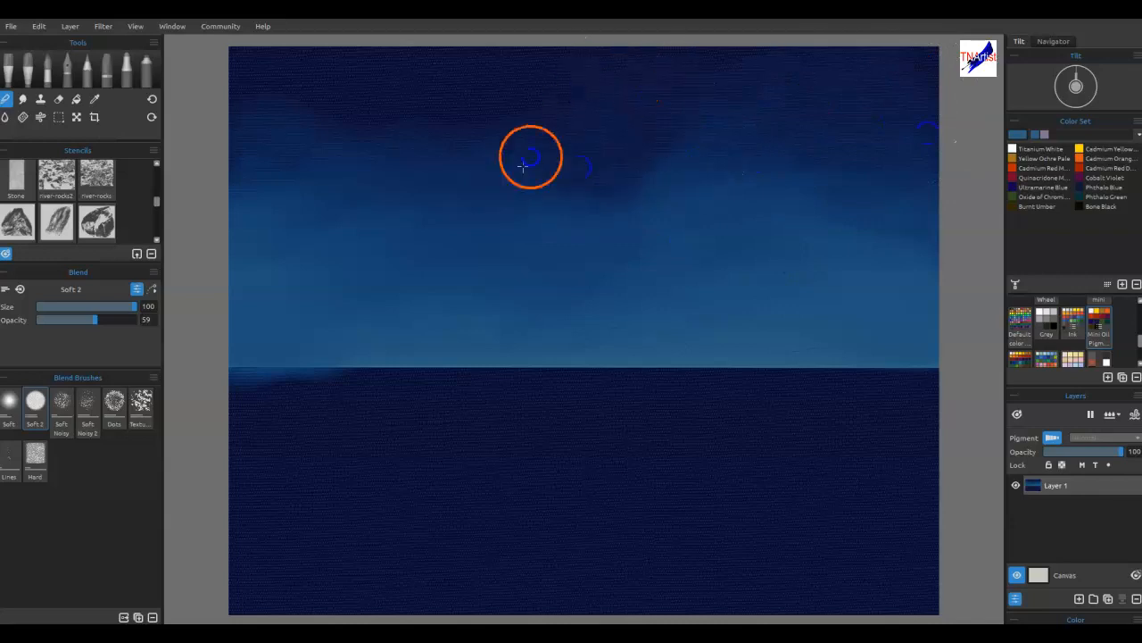
{"action": "left_click_drag", "start_coordinate": [575, 244], "coordinate": [640, 233]}
{"action": "mouse_move", "coordinate": [819, 237]}
{"action": "left_mouse_down"}
{"action": "mouse_move", "coordinate": [867, 176]}
{"action": "mouse_move", "coordinate": [839, 211]}
{"action": "mouse_move", "coordinate": [477, 161]}
{"action": "mouse_move", "coordinate": [256, 268]}
{"action": "mouse_move", "coordinate": [601, 173]}
{"action": "mouse_move", "coordinate": [655, 115]}
{"action": "mouse_move", "coordinate": [874, 104]}
{"action": "mouse_move", "coordinate": [800, 265]}
{"action": "left_mouse_up"}
{"action": "mouse_move", "coordinate": [537, 132]}
{"action": "left_mouse_down"}
{"action": "mouse_move", "coordinate": [434, 260]}
{"action": "mouse_move", "coordinate": [388, 112]}
{"action": "mouse_move", "coordinate": [200, 311]}
{"action": "left_mouse_up"}
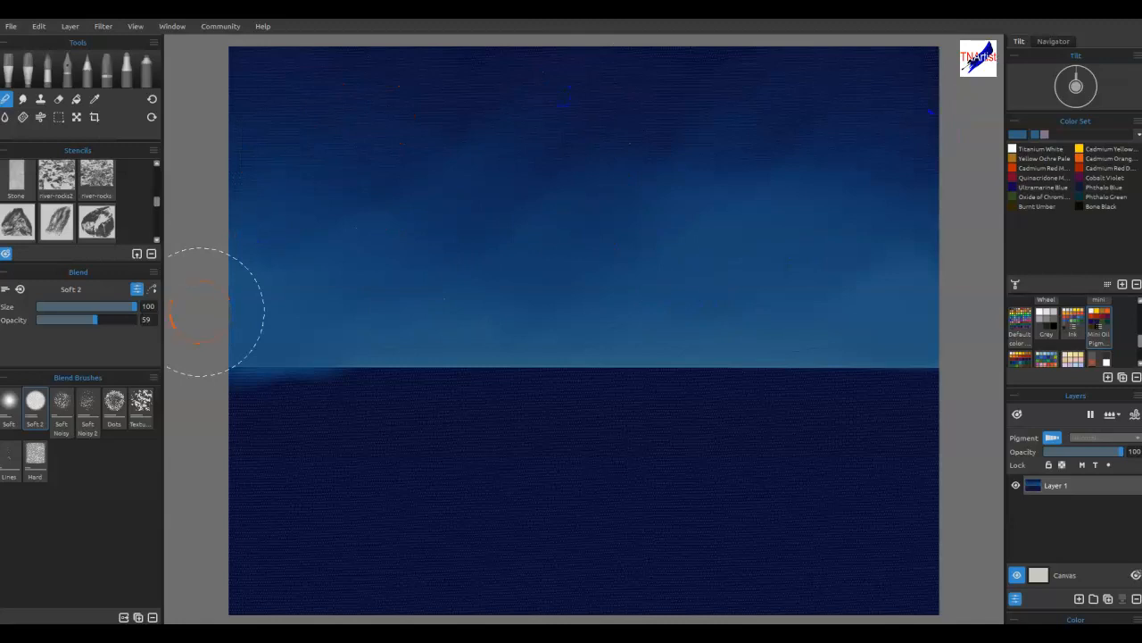
{"action": "left_click_drag", "start_coordinate": [513, 222], "coordinate": [513, 222]}
{"action": "mouse_move", "coordinate": [425, 254]}
{"action": "left_mouse_down"}
{"action": "mouse_move", "coordinate": [417, 191]}
{"action": "mouse_move", "coordinate": [309, 230]}
{"action": "left_mouse_up"}
{"action": "left_click", "coordinate": [627, 257]}
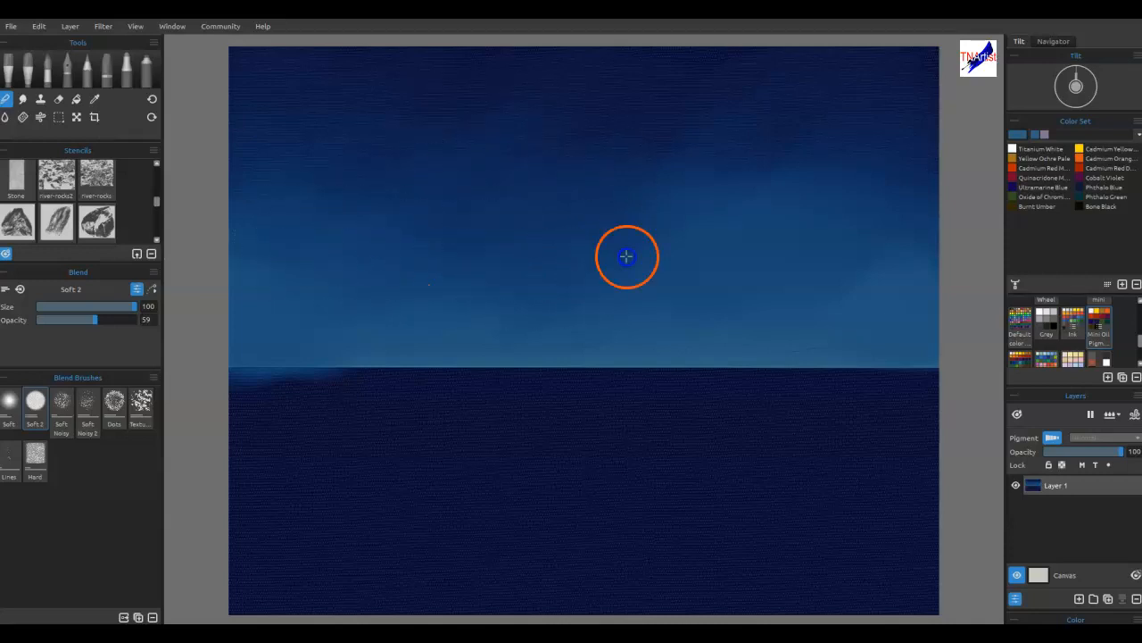
{"action": "mouse_move", "coordinate": [767, 288]}
{"action": "left_mouse_down"}
{"action": "mouse_move", "coordinate": [741, 297]}
{"action": "mouse_move", "coordinate": [724, 258]}
{"action": "mouse_move", "coordinate": [871, 183]}
{"action": "mouse_move", "coordinate": [788, 237]}
{"action": "mouse_move", "coordinate": [924, 220]}
{"action": "mouse_move", "coordinate": [867, 228]}
{"action": "left_mouse_up"}
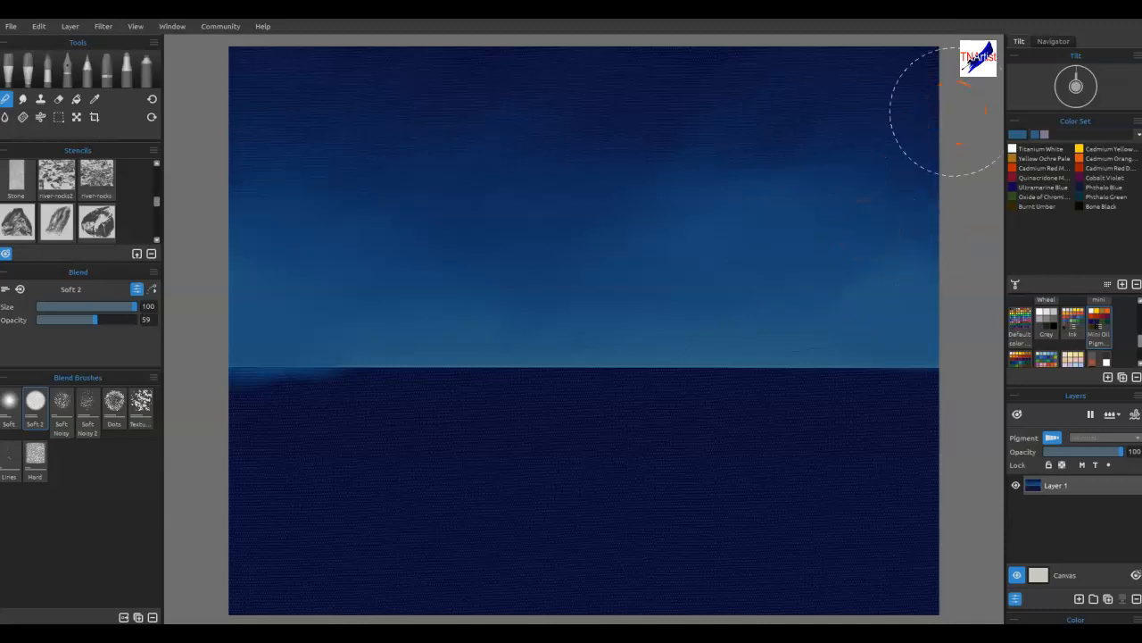
{"action": "mouse_move", "coordinate": [723, 229]}
{"action": "left_mouse_down"}
{"action": "mouse_move", "coordinate": [622, 492]}
{"action": "mouse_move", "coordinate": [551, 491]}
{"action": "left_mouse_up"}
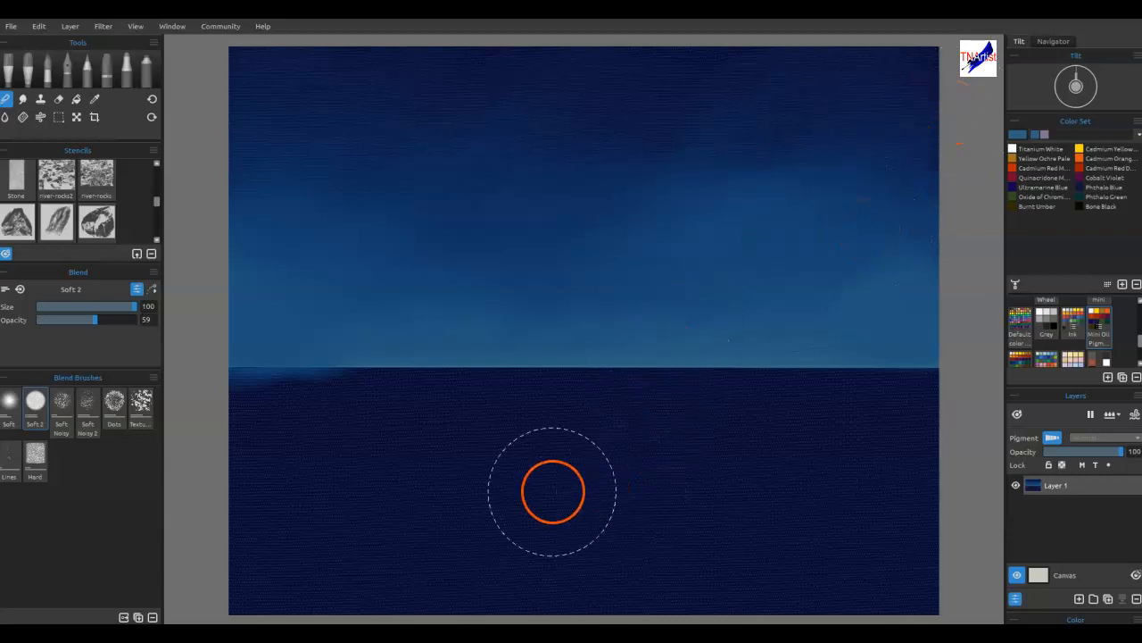
Sample the dark blue below the horizon and spray it into the sky's upper corners with the Spray airbrush at size 50, opacity 54
{"action": "left_click", "coordinate": [145, 66]}
{"action": "key", "text": "alt"}
{"action": "left_click", "coordinate": [416, 456]}
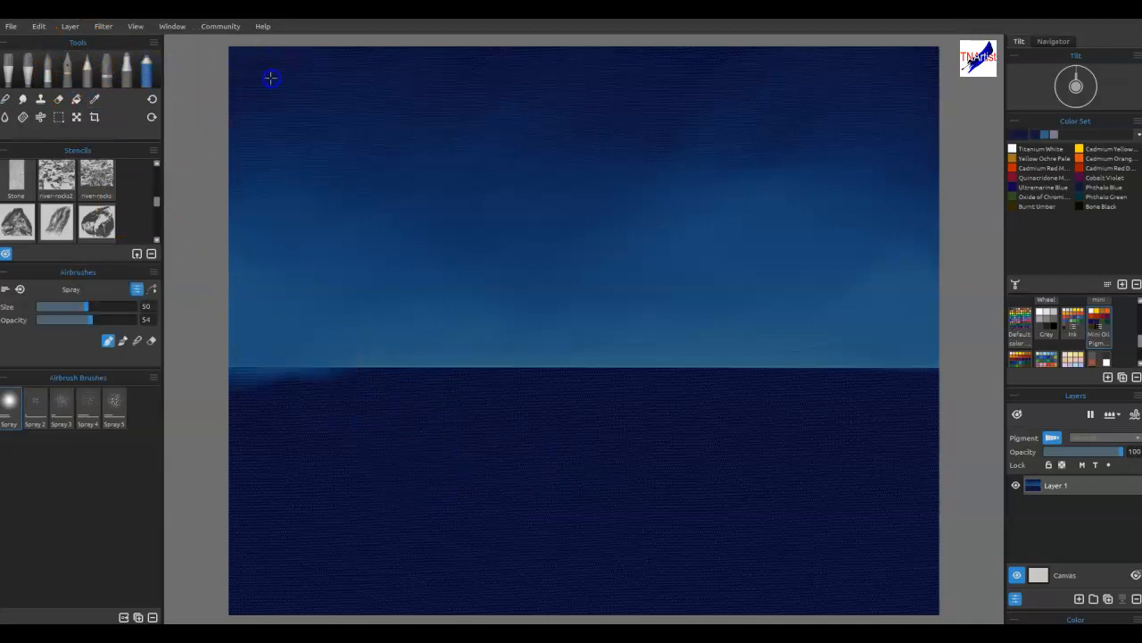
{"action": "left_click_drag", "start_coordinate": [223, 134], "coordinate": [224, 123]}
{"action": "left_click_drag", "start_coordinate": [930, 53], "coordinate": [929, 56]}
{"action": "left_click_drag", "start_coordinate": [930, 102], "coordinate": [946, 135]}
Darken the airbrush's blue and spray it unevenly across the upper sky, with darker patches at the corners, side edges and centre
{"action": "left_click", "coordinate": [1022, 135]}
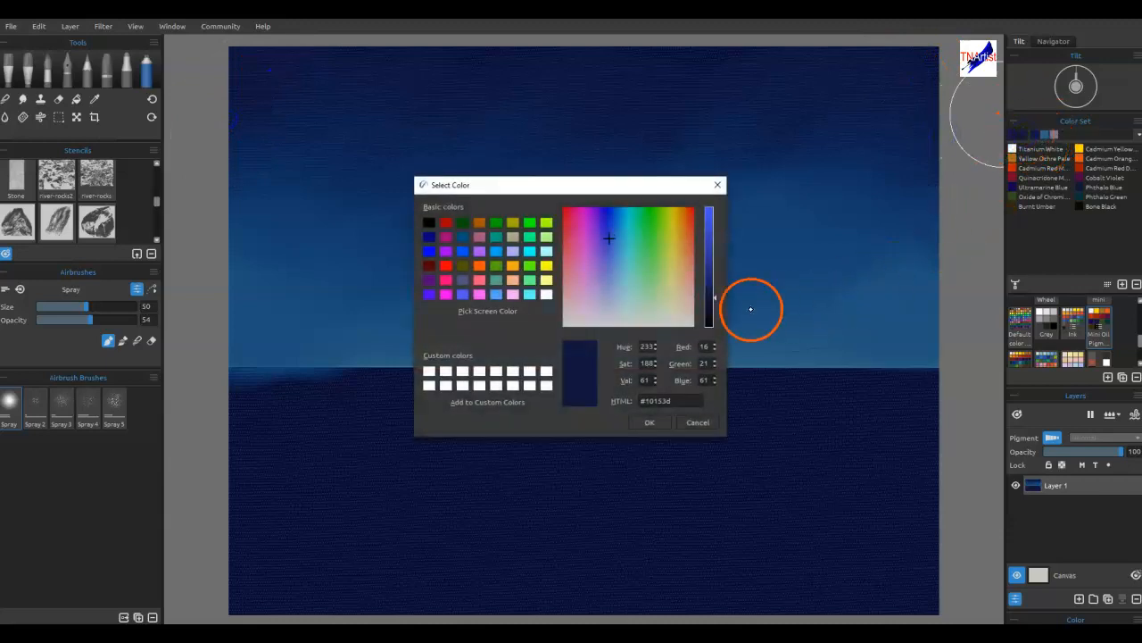
{"action": "left_click", "coordinate": [711, 309]}
{"action": "left_click", "coordinate": [651, 421]}
{"action": "left_click_drag", "start_coordinate": [936, 77], "coordinate": [940, 86]}
{"action": "mouse_move", "coordinate": [259, 90]}
{"action": "left_mouse_down"}
{"action": "mouse_move", "coordinate": [255, 107]}
{"action": "mouse_move", "coordinate": [288, 109]}
{"action": "mouse_move", "coordinate": [282, 226]}
{"action": "left_mouse_up"}
{"action": "left_click_drag", "start_coordinate": [492, 81], "coordinate": [558, 109]}
{"action": "left_click_drag", "start_coordinate": [656, 77], "coordinate": [631, 84]}
{"action": "left_click_drag", "start_coordinate": [745, 80], "coordinate": [803, 108]}
{"action": "left_click_drag", "start_coordinate": [718, 175], "coordinate": [617, 224]}
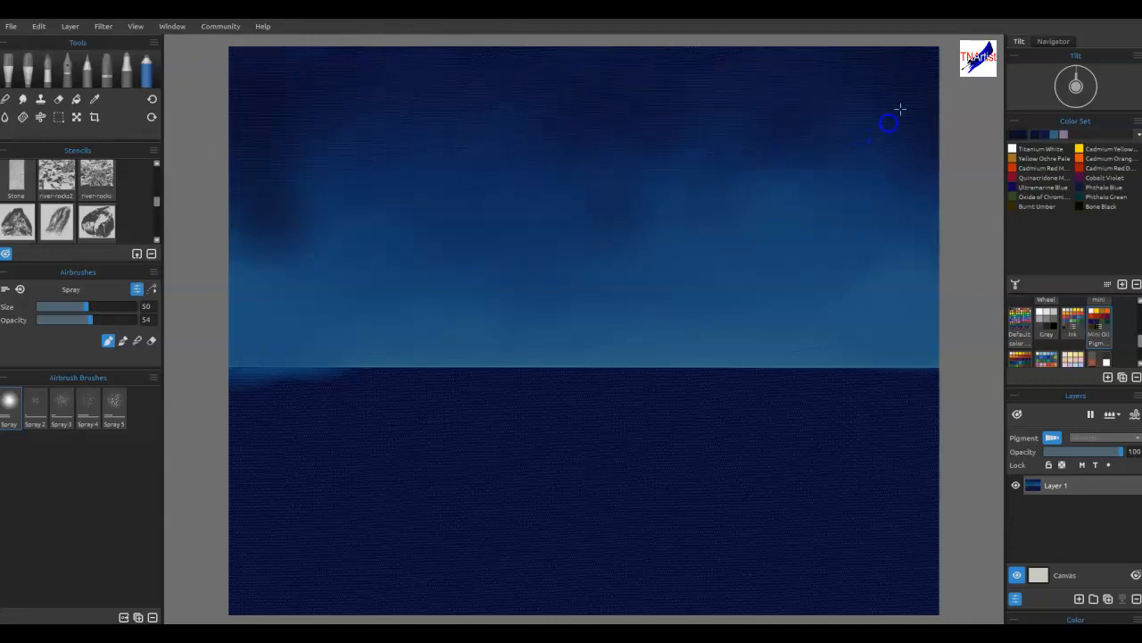
{"action": "left_click_drag", "start_coordinate": [329, 193], "coordinate": [262, 199]}
{"action": "mouse_move", "coordinate": [299, 146]}
{"action": "left_mouse_down"}
{"action": "mouse_move", "coordinate": [385, 77]}
{"action": "mouse_move", "coordinate": [515, 35]}
{"action": "left_mouse_up"}
{"action": "mouse_move", "coordinate": [644, 185]}
{"action": "left_mouse_down"}
{"action": "mouse_move", "coordinate": [650, 203]}
{"action": "mouse_move", "coordinate": [708, 173]}
{"action": "mouse_move", "coordinate": [783, 186]}
{"action": "left_mouse_up"}
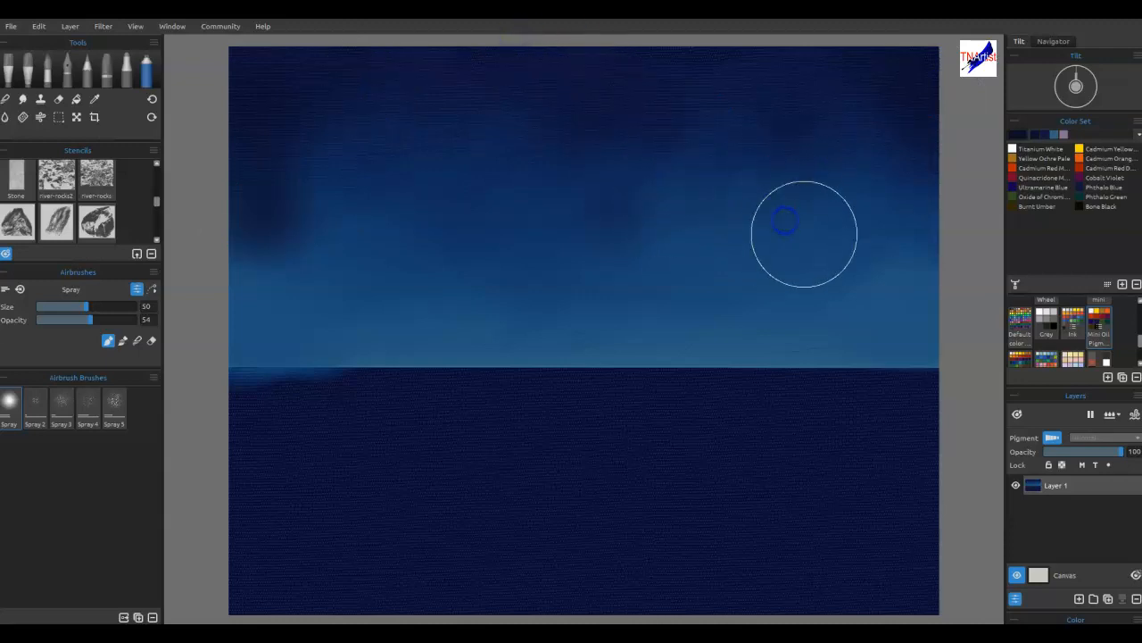
{"action": "mouse_move", "coordinate": [906, 81]}
{"action": "left_mouse_down"}
{"action": "mouse_move", "coordinate": [857, 48]}
{"action": "mouse_move", "coordinate": [920, 48]}
{"action": "mouse_move", "coordinate": [708, 51]}
{"action": "mouse_move", "coordinate": [813, 41]}
{"action": "mouse_move", "coordinate": [232, 64]}
{"action": "mouse_move", "coordinate": [259, 63]}
{"action": "left_mouse_up"}
{"action": "left_click_drag", "start_coordinate": [243, 147], "coordinate": [236, 177]}
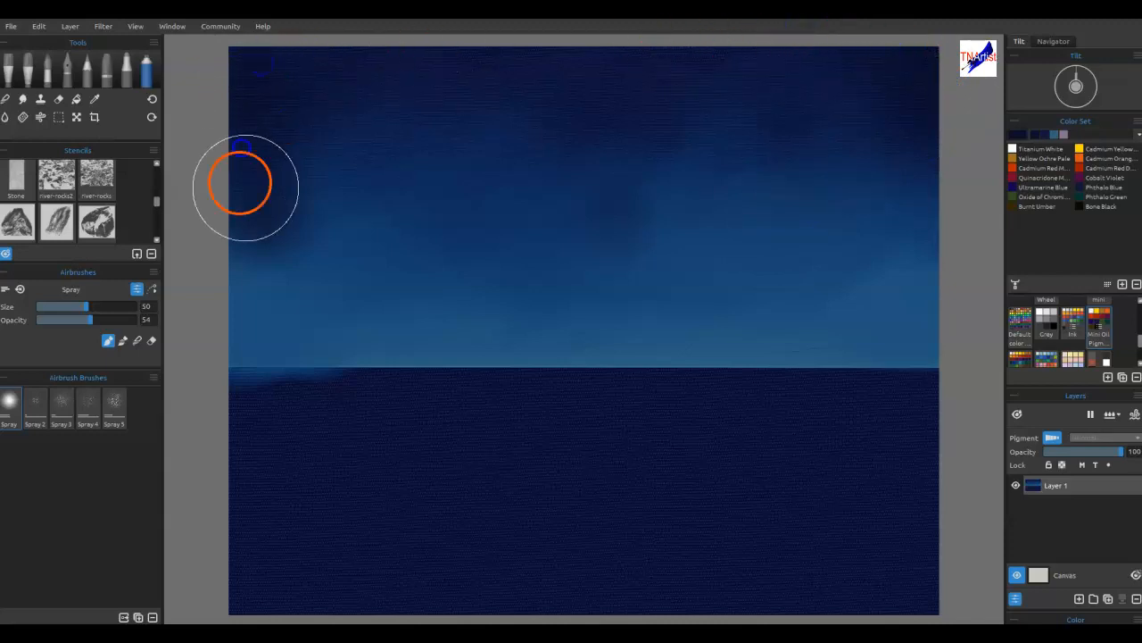
Soften the sprayed dark patches into the upper sky using the Soft 2 blend brush at size 100, opacity 59
{"action": "key", "text": "b"}
{"action": "left_click_drag", "start_coordinate": [393, 292], "coordinate": [264, 265]}
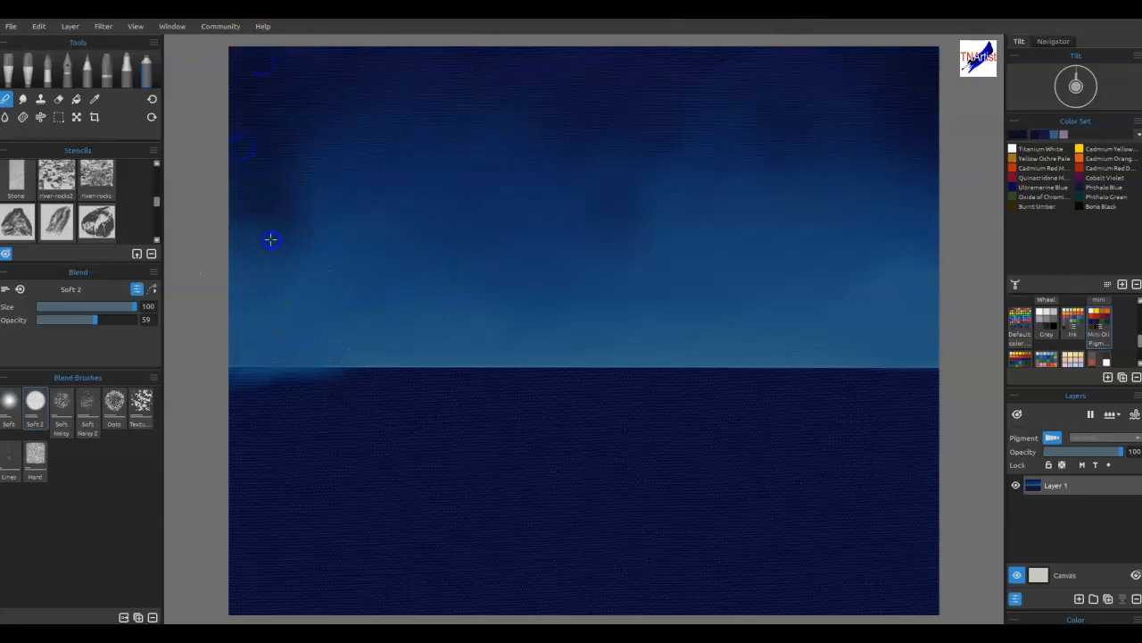
{"action": "mouse_move", "coordinate": [491, 248]}
{"action": "left_mouse_down"}
{"action": "mouse_move", "coordinate": [913, 73]}
{"action": "mouse_move", "coordinate": [722, 238]}
{"action": "mouse_move", "coordinate": [242, 83]}
{"action": "left_mouse_up"}
{"action": "mouse_move", "coordinate": [276, 161]}
{"action": "left_mouse_down"}
{"action": "mouse_move", "coordinate": [461, 250]}
{"action": "mouse_move", "coordinate": [313, 163]}
{"action": "mouse_move", "coordinate": [288, 262]}
{"action": "mouse_move", "coordinate": [246, 265]}
{"action": "mouse_move", "coordinate": [268, 283]}
{"action": "mouse_move", "coordinate": [301, 288]}
{"action": "mouse_move", "coordinate": [521, 215]}
{"action": "mouse_move", "coordinate": [652, 248]}
{"action": "mouse_move", "coordinate": [655, 189]}
{"action": "mouse_move", "coordinate": [619, 228]}
{"action": "left_mouse_up"}
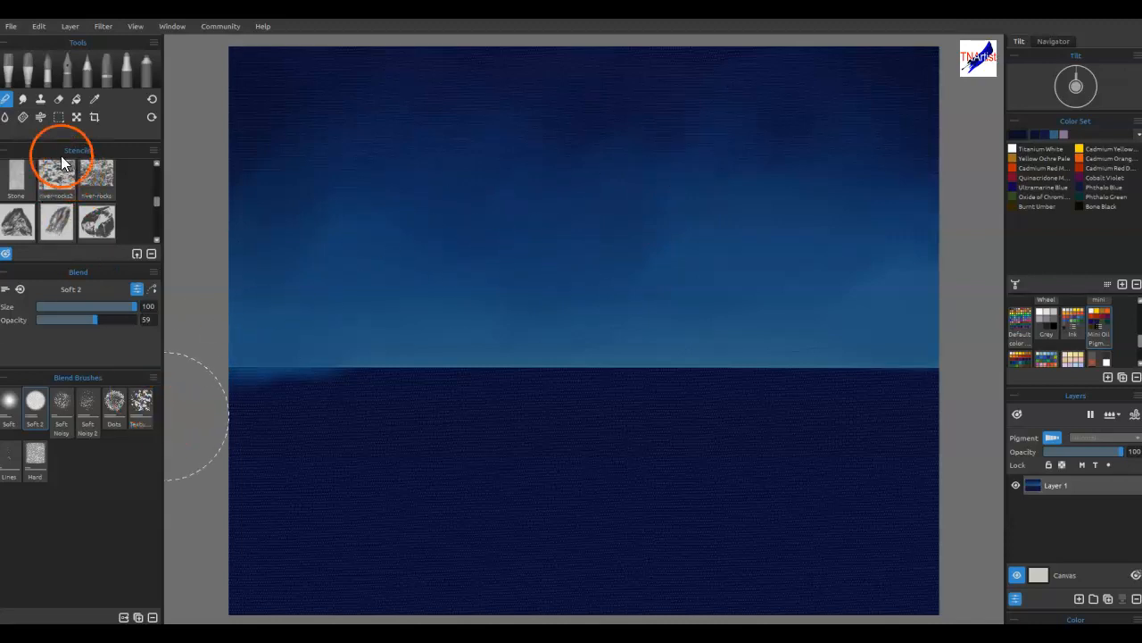
Collapse the Rocks stencil group and place the Celestial group's space stencil over the whole canvas
{"action": "left_click", "coordinate": [7, 156]}
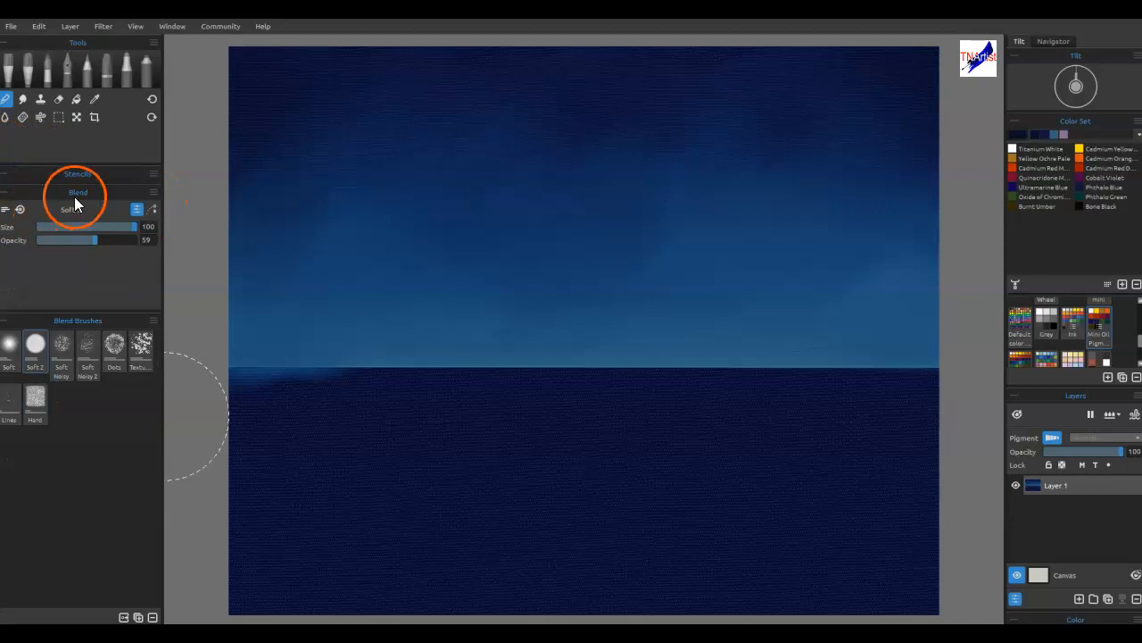
{"action": "left_click", "coordinate": [6, 174]}
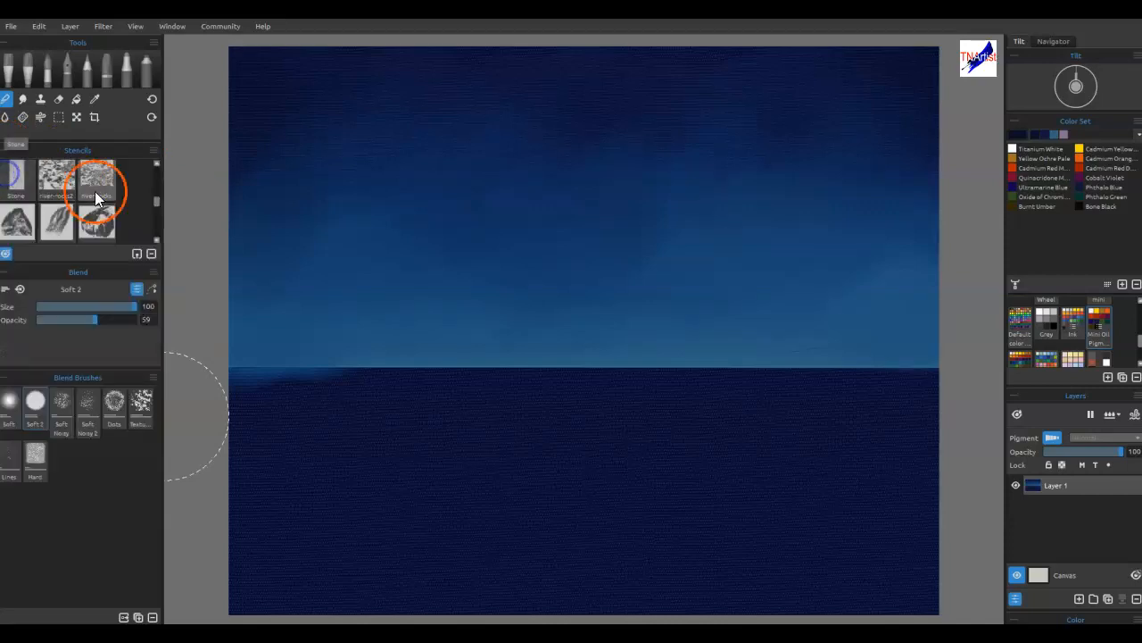
{"action": "left_click_drag", "start_coordinate": [157, 199], "coordinate": [156, 194]}
{"action": "left_click", "coordinate": [7, 202]}
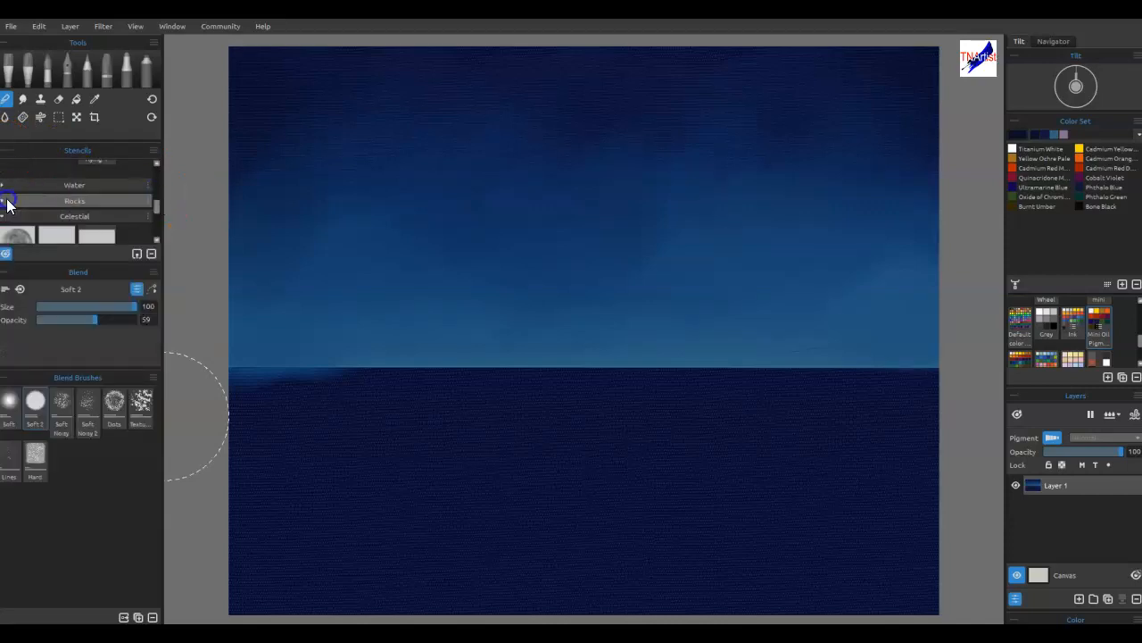
{"action": "left_click", "coordinate": [6, 217]}
{"action": "left_click", "coordinate": [6, 216]}
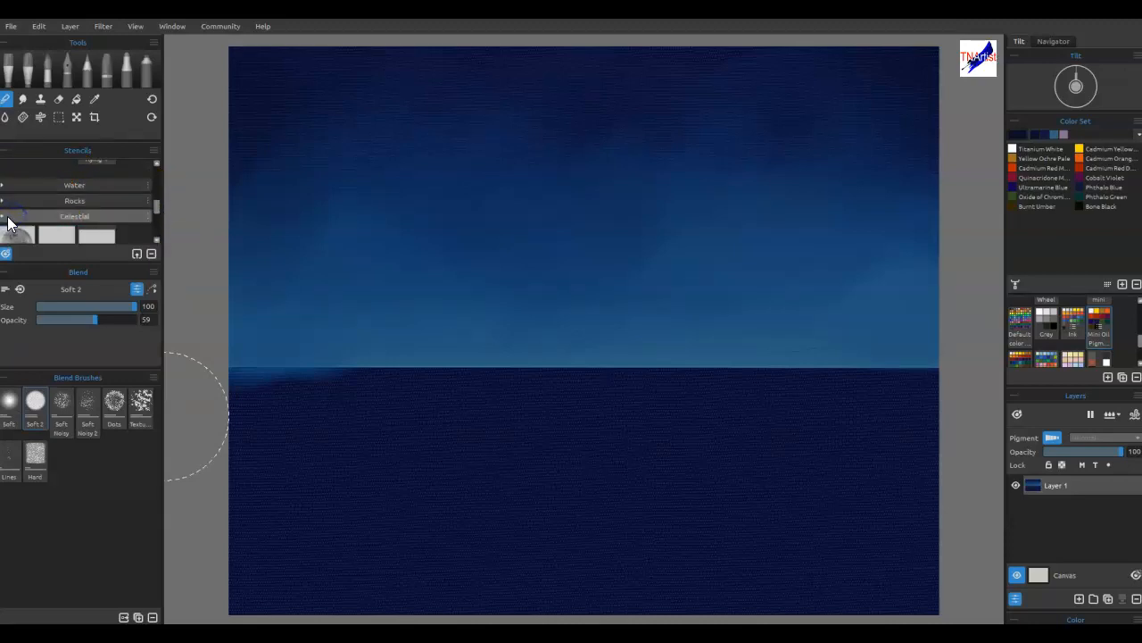
{"action": "scroll", "coordinate": [155, 240], "scroll_direction": "down", "scroll_amount": 3}
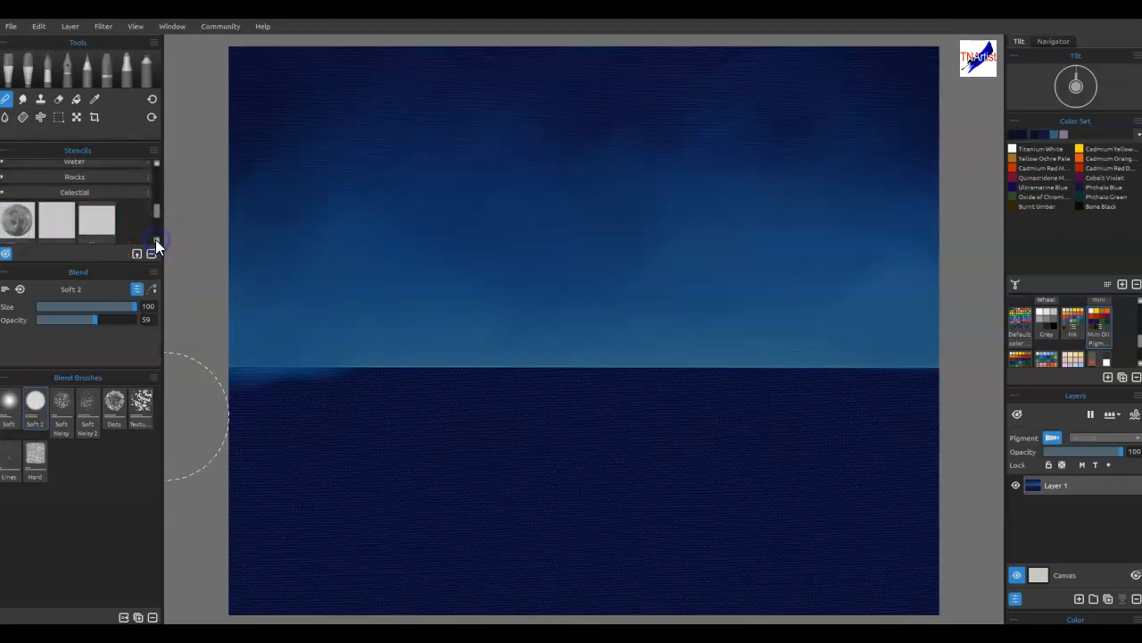
{"action": "left_click", "coordinate": [157, 240]}
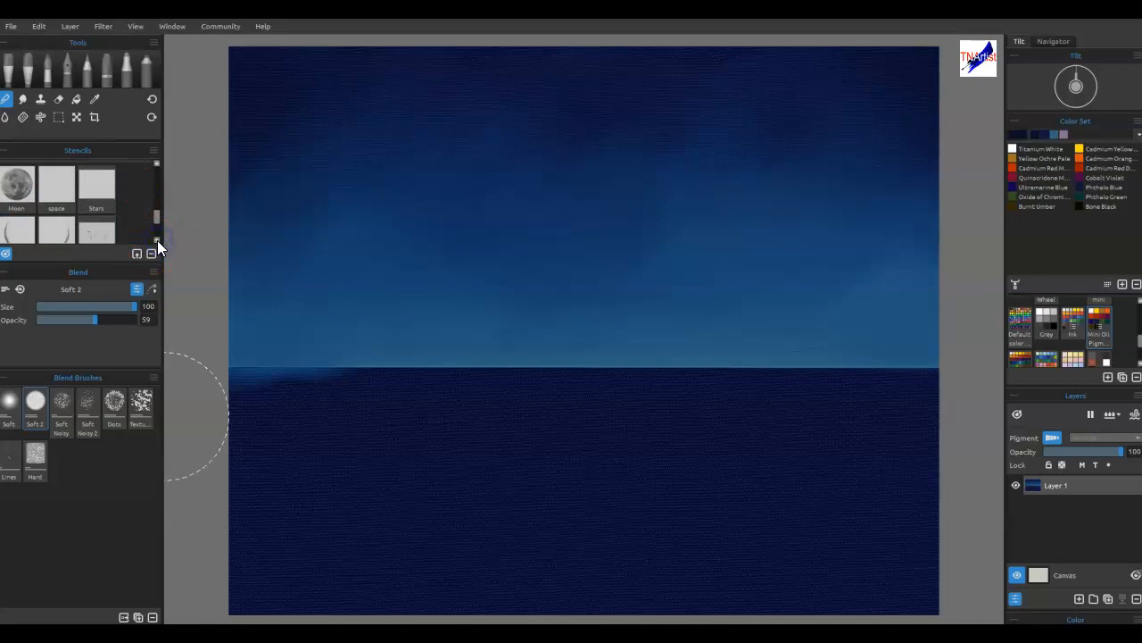
{"action": "left_click", "coordinate": [158, 240]}
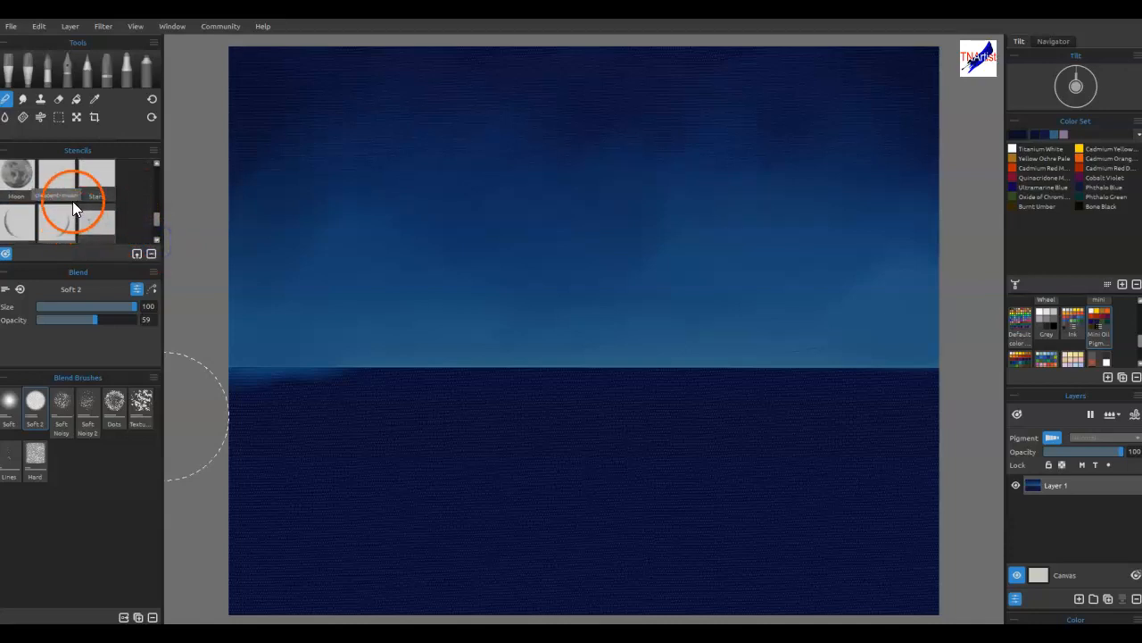
{"action": "left_click", "coordinate": [50, 179]}
{"action": "left_click_drag", "start_coordinate": [738, 176], "coordinate": [988, 107]}
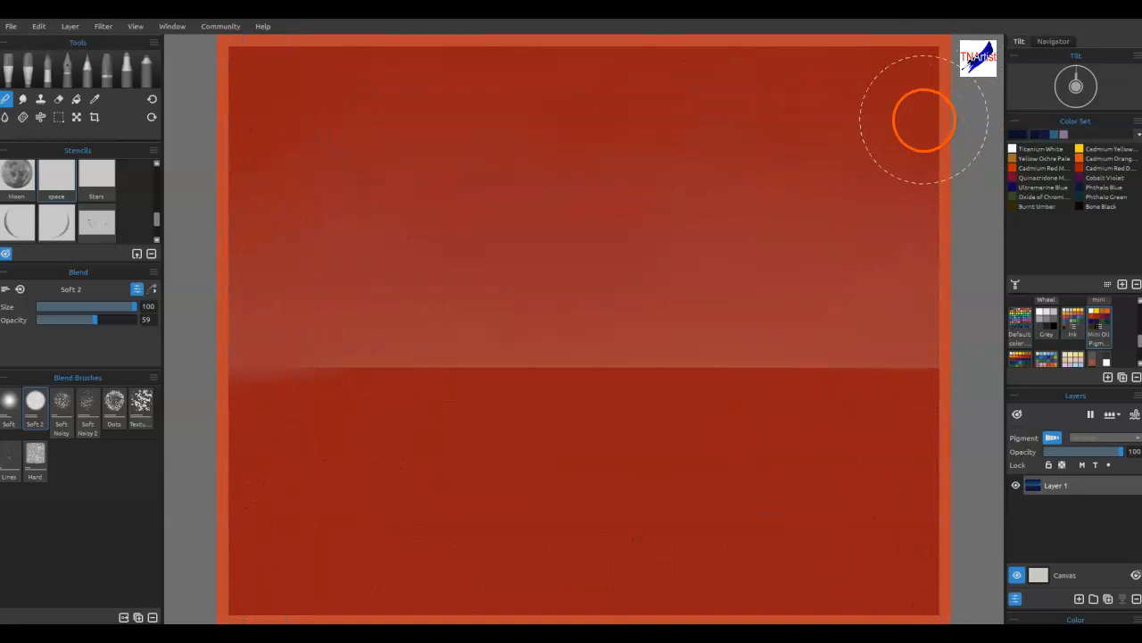
Airbrush Titanium White through the space stencil to scatter stars over the upper sky, then remove the stencil
{"action": "left_click", "coordinate": [1014, 151]}
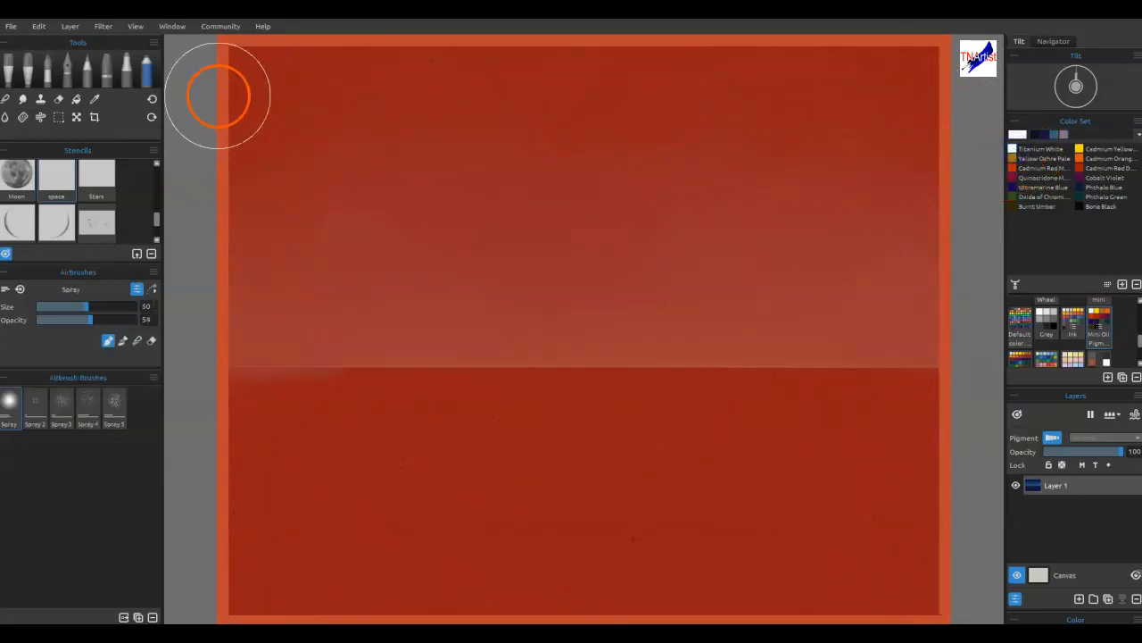
{"action": "mouse_move", "coordinate": [897, 95]}
{"action": "left_mouse_down"}
{"action": "mouse_move", "coordinate": [871, 137]}
{"action": "mouse_move", "coordinate": [896, 93]}
{"action": "mouse_move", "coordinate": [794, 124]}
{"action": "mouse_move", "coordinate": [721, 86]}
{"action": "mouse_move", "coordinate": [702, 111]}
{"action": "left_mouse_up"}
{"action": "mouse_move", "coordinate": [605, 122]}
{"action": "left_mouse_down"}
{"action": "mouse_move", "coordinate": [416, 82]}
{"action": "mouse_move", "coordinate": [306, 81]}
{"action": "mouse_move", "coordinate": [270, 111]}
{"action": "mouse_move", "coordinate": [254, 164]}
{"action": "left_mouse_up"}
{"action": "left_click_drag", "start_coordinate": [313, 116], "coordinate": [277, 213]}
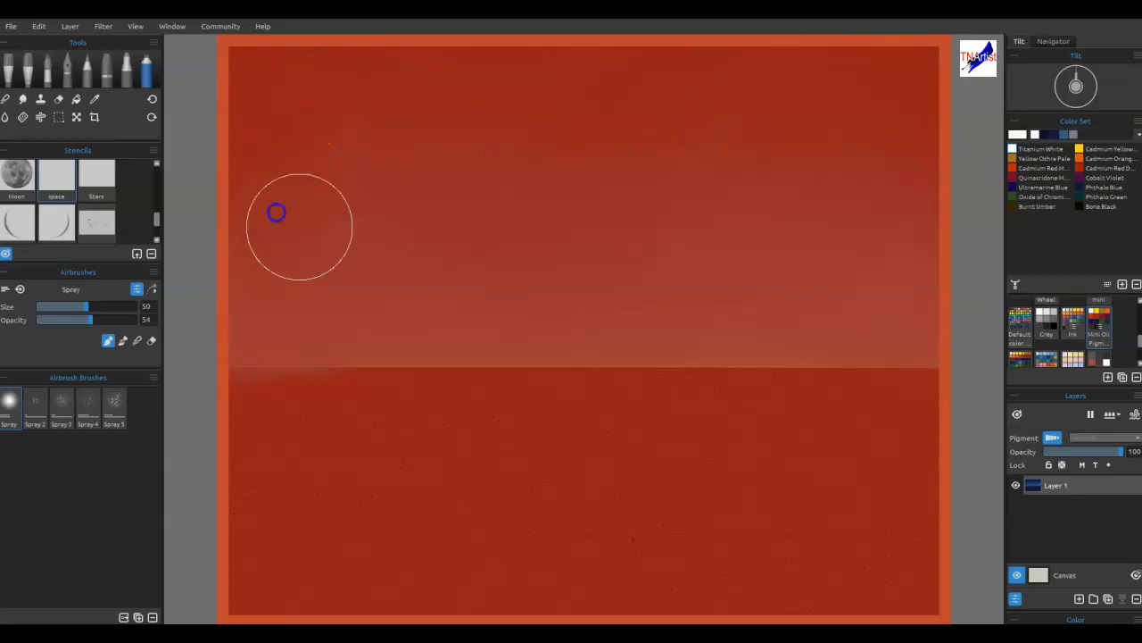
{"action": "mouse_move", "coordinate": [414, 220]}
{"action": "left_mouse_down"}
{"action": "mouse_move", "coordinate": [539, 267]}
{"action": "mouse_move", "coordinate": [612, 265]}
{"action": "mouse_move", "coordinate": [688, 242]}
{"action": "mouse_move", "coordinate": [734, 273]}
{"action": "mouse_move", "coordinate": [827, 236]}
{"action": "mouse_move", "coordinate": [893, 246]}
{"action": "mouse_move", "coordinate": [730, 207]}
{"action": "left_mouse_up"}
{"action": "mouse_move", "coordinate": [459, 253]}
{"action": "left_mouse_down"}
{"action": "mouse_move", "coordinate": [537, 287]}
{"action": "mouse_move", "coordinate": [721, 212]}
{"action": "mouse_move", "coordinate": [774, 219]}
{"action": "mouse_move", "coordinate": [915, 131]}
{"action": "mouse_move", "coordinate": [870, 82]}
{"action": "left_mouse_up"}
{"action": "left_click_drag", "start_coordinate": [646, 76], "coordinate": [437, 94]}
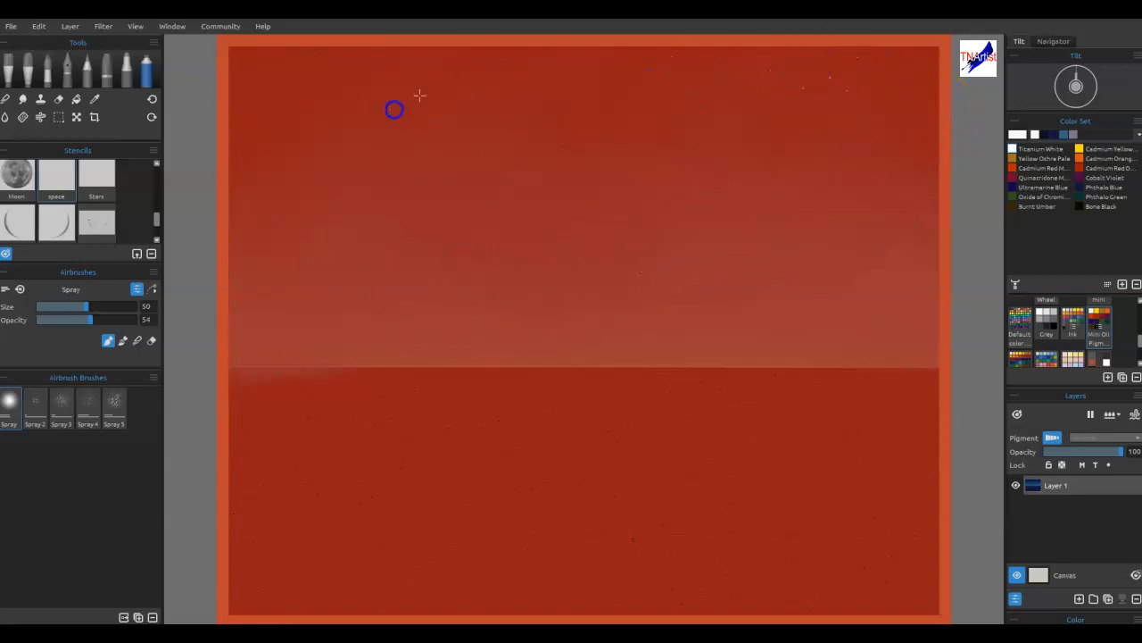
{"action": "left_click_drag", "start_coordinate": [267, 87], "coordinate": [265, 86]}
{"action": "mouse_move", "coordinate": [209, 117]}
{"action": "left_mouse_down"}
{"action": "mouse_move", "coordinate": [233, 217]}
{"action": "mouse_move", "coordinate": [301, 70]}
{"action": "left_mouse_up"}
{"action": "mouse_move", "coordinate": [253, 102]}
{"action": "left_mouse_down"}
{"action": "mouse_move", "coordinate": [246, 86]}
{"action": "mouse_move", "coordinate": [287, 127]}
{"action": "left_mouse_up"}
{"action": "mouse_move", "coordinate": [677, 127]}
{"action": "left_mouse_down"}
{"action": "mouse_move", "coordinate": [782, 115]}
{"action": "mouse_move", "coordinate": [795, 161]}
{"action": "mouse_move", "coordinate": [821, 142]}
{"action": "mouse_move", "coordinate": [769, 213]}
{"action": "mouse_move", "coordinate": [877, 228]}
{"action": "mouse_move", "coordinate": [894, 291]}
{"action": "mouse_move", "coordinate": [787, 299]}
{"action": "mouse_move", "coordinate": [601, 249]}
{"action": "mouse_move", "coordinate": [483, 251]}
{"action": "mouse_move", "coordinate": [344, 276]}
{"action": "mouse_move", "coordinate": [249, 257]}
{"action": "left_mouse_up"}
{"action": "right_click", "coordinate": [283, 488]}
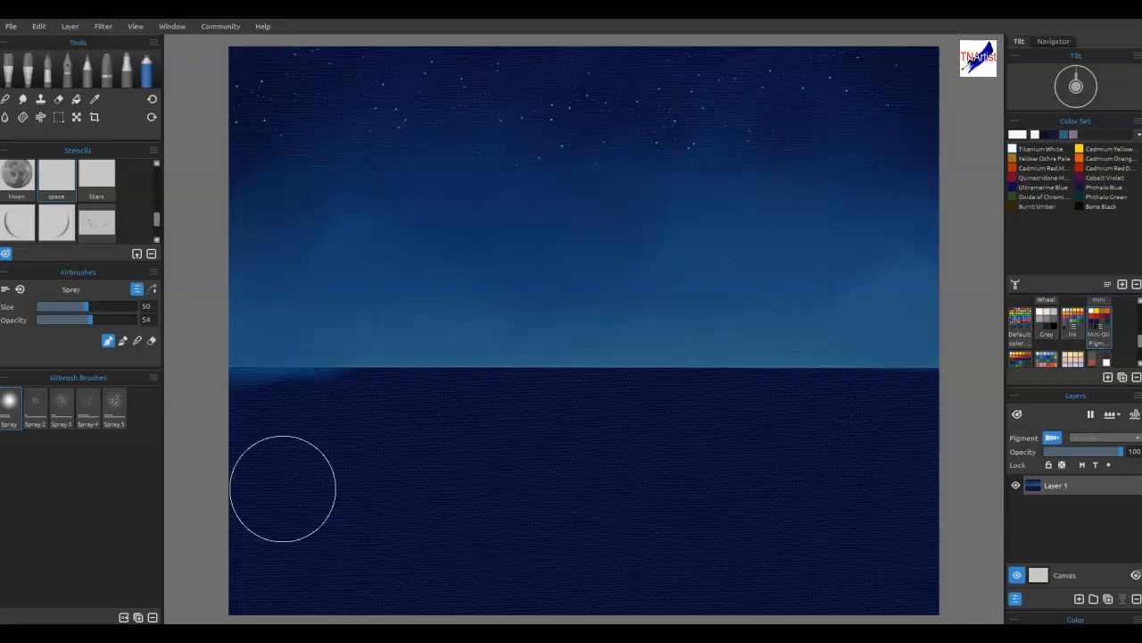
{"action": "mouse_move", "coordinate": [439, 432]}
{"action": "left_mouse_down"}
{"action": "mouse_move", "coordinate": [581, 333]}
{"action": "mouse_move", "coordinate": [816, 273]}
{"action": "mouse_move", "coordinate": [684, 283]}
{"action": "mouse_move", "coordinate": [329, 273]}
{"action": "mouse_move", "coordinate": [423, 232]}
{"action": "mouse_move", "coordinate": [336, 220]}
{"action": "mouse_move", "coordinate": [449, 258]}
{"action": "mouse_move", "coordinate": [533, 245]}
{"action": "mouse_move", "coordinate": [658, 186]}
{"action": "mouse_move", "coordinate": [624, 160]}
{"action": "mouse_move", "coordinate": [605, 167]}
{"action": "mouse_move", "coordinate": [614, 164]}
{"action": "mouse_move", "coordinate": [781, 114]}
{"action": "mouse_move", "coordinate": [798, 132]}
{"action": "mouse_move", "coordinate": [865, 112]}
{"action": "mouse_move", "coordinate": [291, 133]}
{"action": "mouse_move", "coordinate": [395, 135]}
{"action": "mouse_move", "coordinate": [462, 153]}
{"action": "left_mouse_up"}
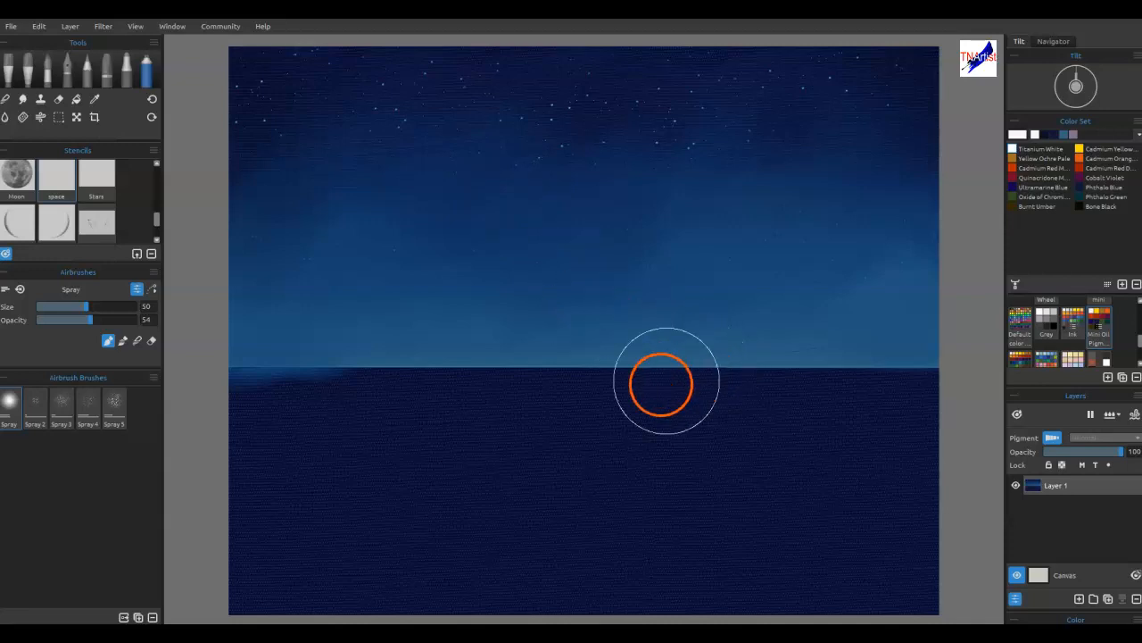
Rename the painted layer as SKY and add a new layer above it
{"action": "double_click", "coordinate": [1066, 484]}
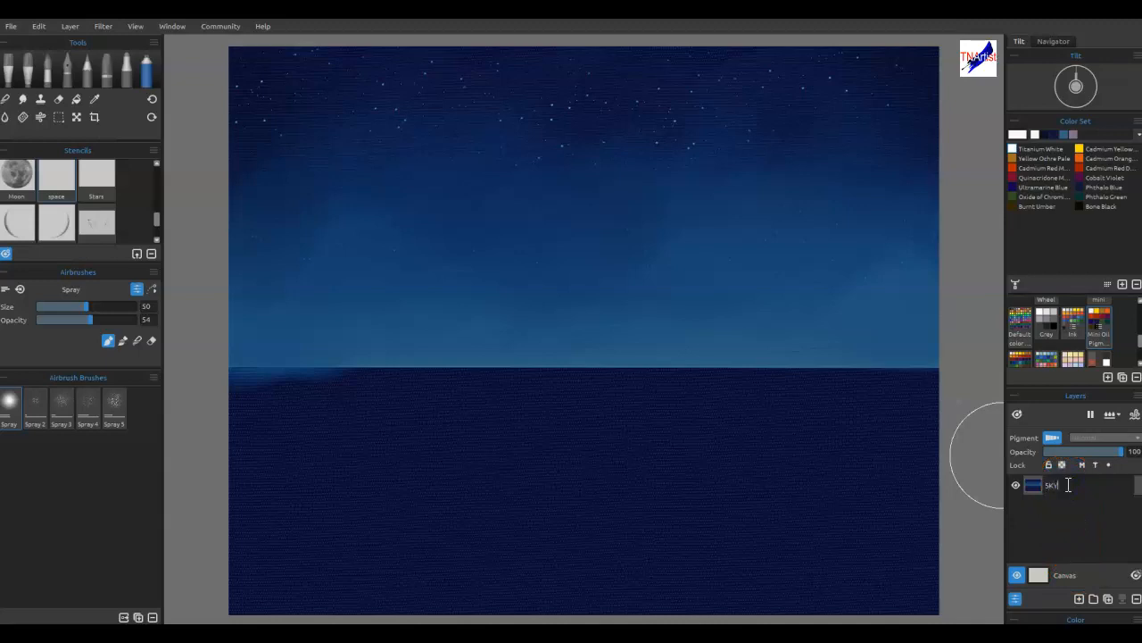
{"action": "key", "text": "Return"}
{"action": "left_click", "coordinate": [1080, 599]}
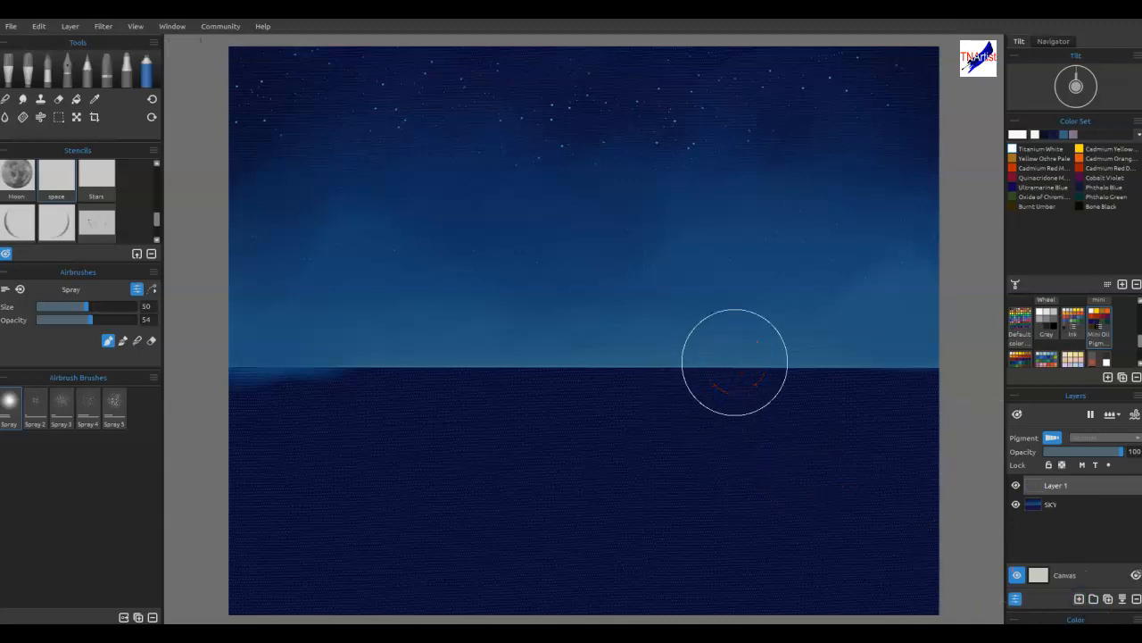
Draw a freehand selection in add mode enclosing a jagged mountain ridge above the horizon and land with an irregular shoreline reaching the bottom edge
{"action": "mouse_move", "coordinate": [313, 398]}
{"action": "left_mouse_down"}
{"action": "mouse_move", "coordinate": [231, 468]}
{"action": "mouse_move", "coordinate": [385, 537]}
{"action": "mouse_move", "coordinate": [564, 539]}
{"action": "mouse_move", "coordinate": [631, 555]}
{"action": "mouse_move", "coordinate": [377, 547]}
{"action": "mouse_move", "coordinate": [221, 411]}
{"action": "mouse_move", "coordinate": [423, 528]}
{"action": "mouse_move", "coordinate": [573, 532]}
{"action": "mouse_move", "coordinate": [427, 390]}
{"action": "mouse_move", "coordinate": [233, 329]}
{"action": "mouse_move", "coordinate": [265, 327]}
{"action": "mouse_move", "coordinate": [492, 211]}
{"action": "mouse_move", "coordinate": [715, 259]}
{"action": "mouse_move", "coordinate": [909, 211]}
{"action": "mouse_move", "coordinate": [983, 363]}
{"action": "mouse_move", "coordinate": [883, 417]}
{"action": "mouse_move", "coordinate": [731, 431]}
{"action": "mouse_move", "coordinate": [858, 440]}
{"action": "mouse_move", "coordinate": [689, 459]}
{"action": "mouse_move", "coordinate": [638, 481]}
{"action": "mouse_move", "coordinate": [666, 458]}
{"action": "mouse_move", "coordinate": [769, 496]}
{"action": "mouse_move", "coordinate": [828, 454]}
{"action": "mouse_move", "coordinate": [904, 452]}
{"action": "mouse_move", "coordinate": [687, 454]}
{"action": "mouse_move", "coordinate": [541, 495]}
{"action": "mouse_move", "coordinate": [726, 451]}
{"action": "mouse_move", "coordinate": [660, 489]}
{"action": "mouse_move", "coordinate": [712, 463]}
{"action": "mouse_move", "coordinate": [817, 482]}
{"action": "mouse_move", "coordinate": [569, 451]}
{"action": "mouse_move", "coordinate": [653, 466]}
{"action": "mouse_move", "coordinate": [721, 457]}
{"action": "mouse_move", "coordinate": [679, 407]}
{"action": "mouse_move", "coordinate": [442, 278]}
{"action": "mouse_move", "coordinate": [353, 330]}
{"action": "mouse_move", "coordinate": [130, 173]}
{"action": "left_mouse_up"}
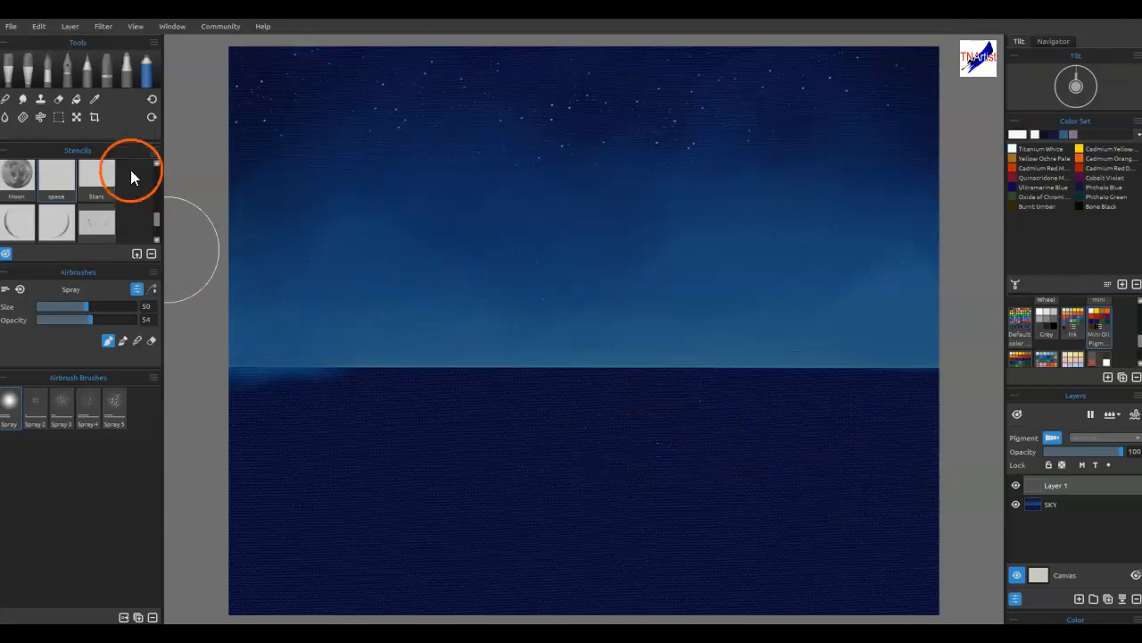
{"action": "left_click", "coordinate": [54, 122]}
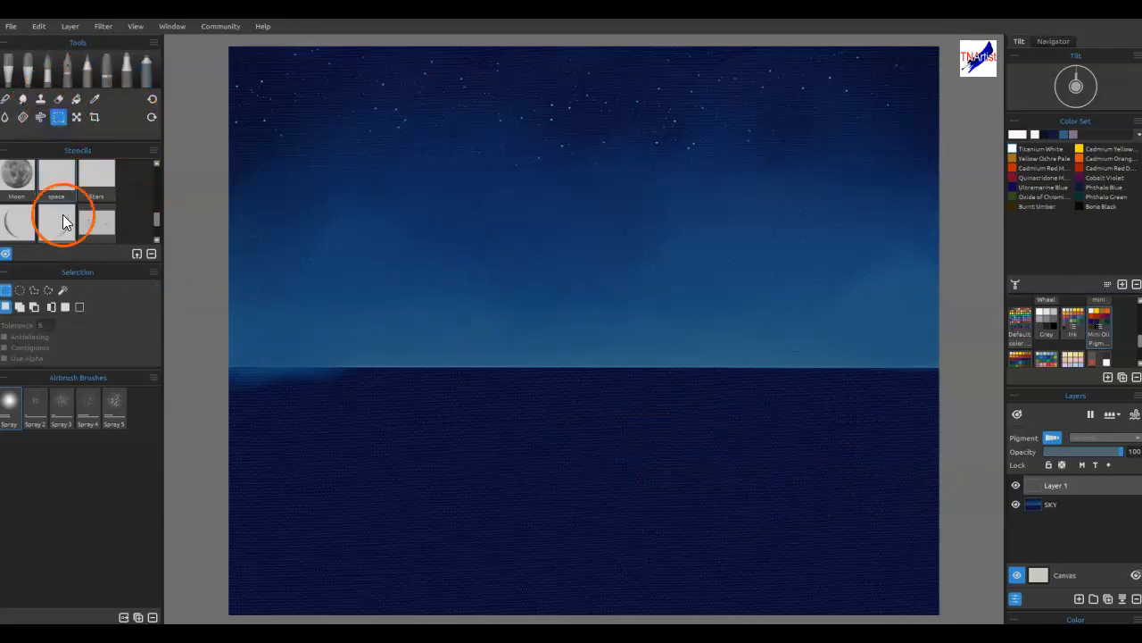
{"action": "left_click", "coordinate": [49, 295]}
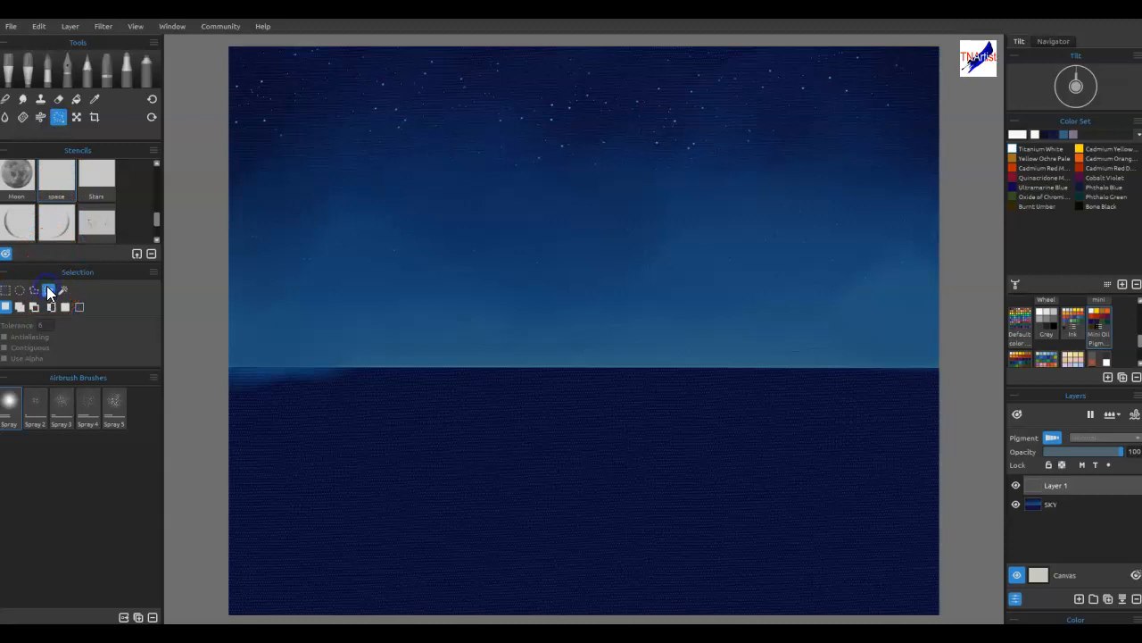
{"action": "left_click", "coordinate": [59, 118]}
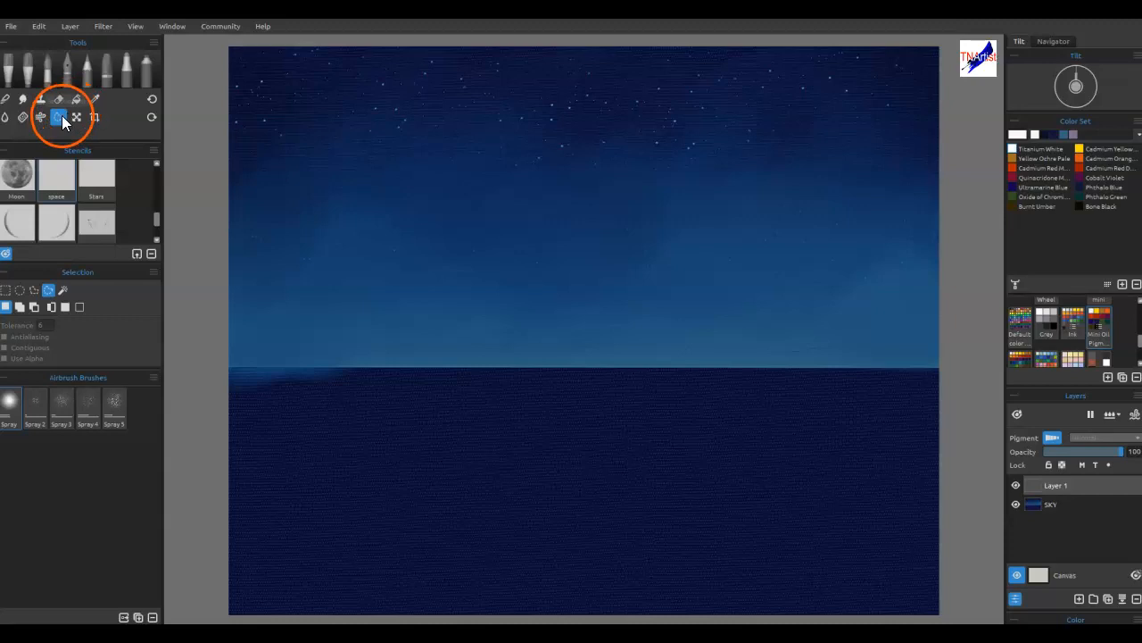
{"action": "left_click", "coordinate": [189, 344]}
{"action": "left_click", "coordinate": [24, 132]}
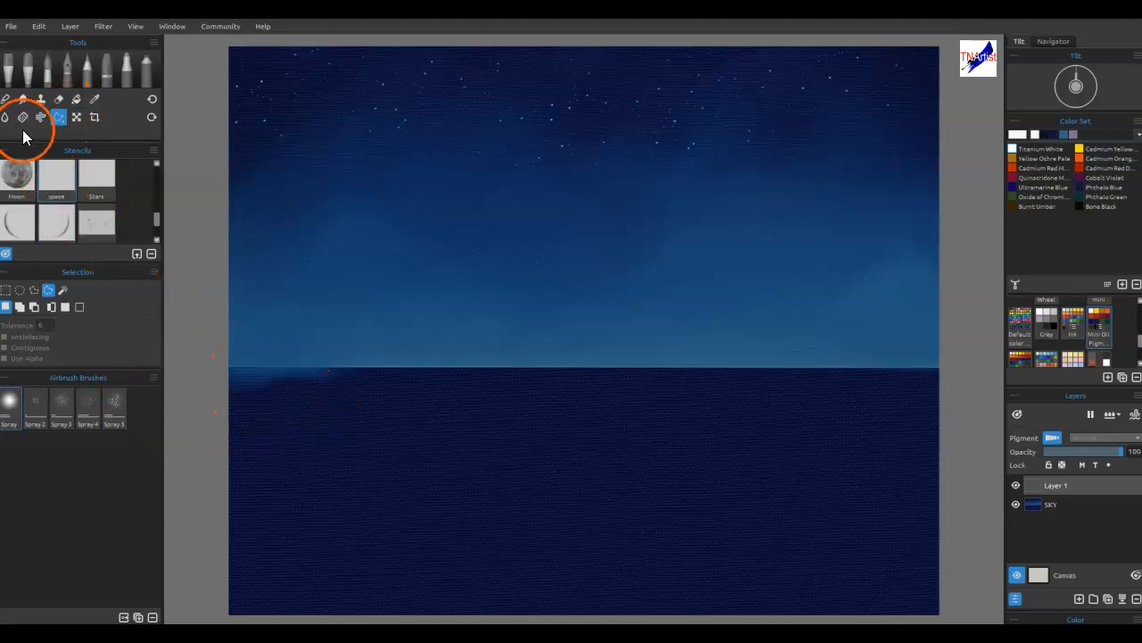
{"action": "left_click", "coordinate": [20, 307]}
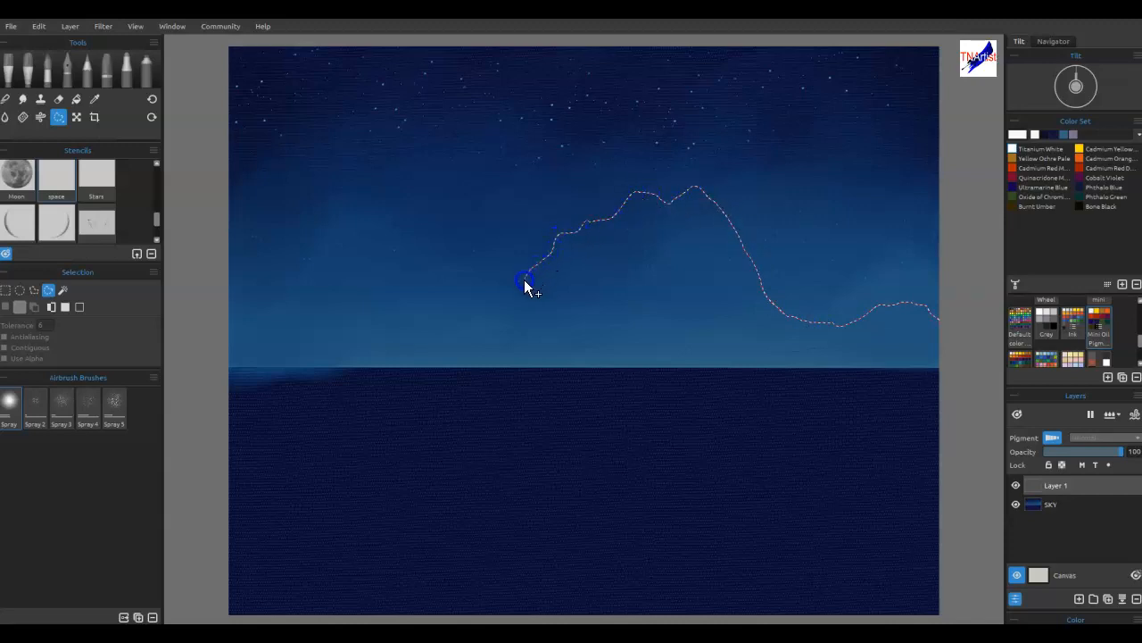
{"action": "mouse_move", "coordinate": [477, 298]}
{"action": "left_mouse_down"}
{"action": "mouse_move", "coordinate": [402, 268]}
{"action": "mouse_move", "coordinate": [348, 300]}
{"action": "left_mouse_up"}
{"action": "left_click_drag", "start_coordinate": [187, 398], "coordinate": [234, 411]}
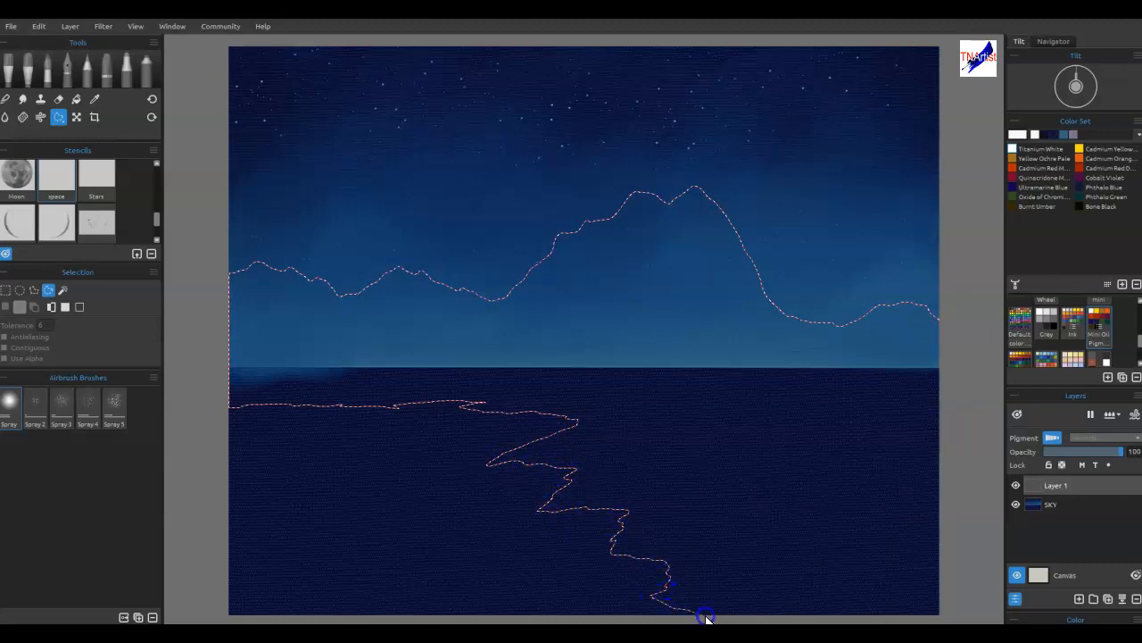
{"action": "left_click_drag", "start_coordinate": [945, 615], "coordinate": [970, 612]}
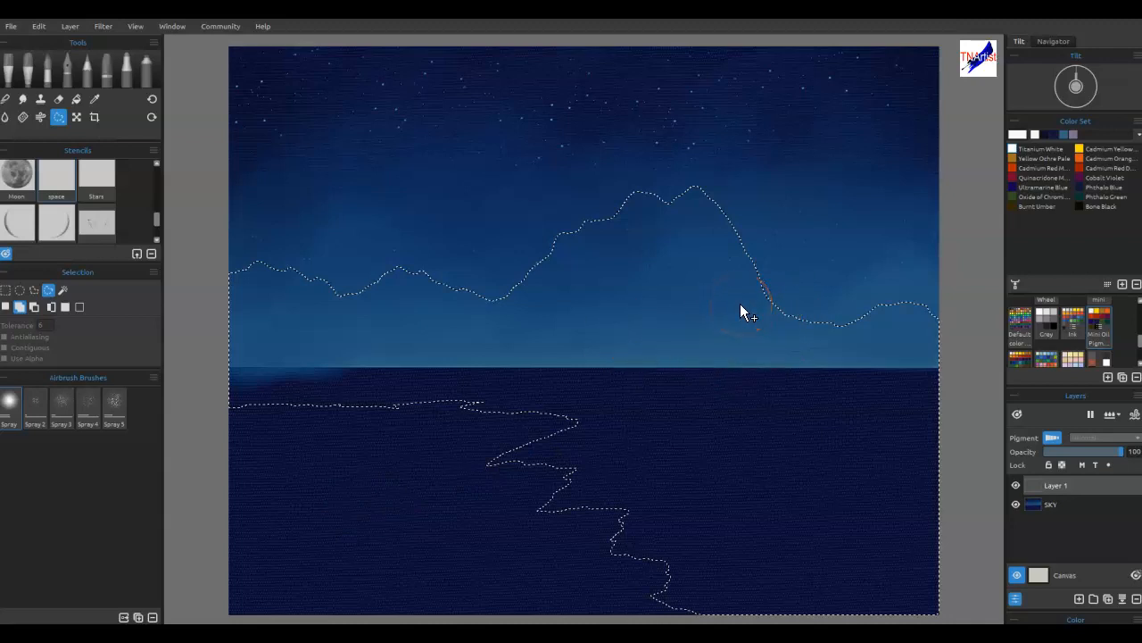
Load the recently used dark blue and select the Mtn Knife oil brush from the TNArtist Landscape Brushes 1 group
{"action": "left_click", "coordinate": [1044, 134]}
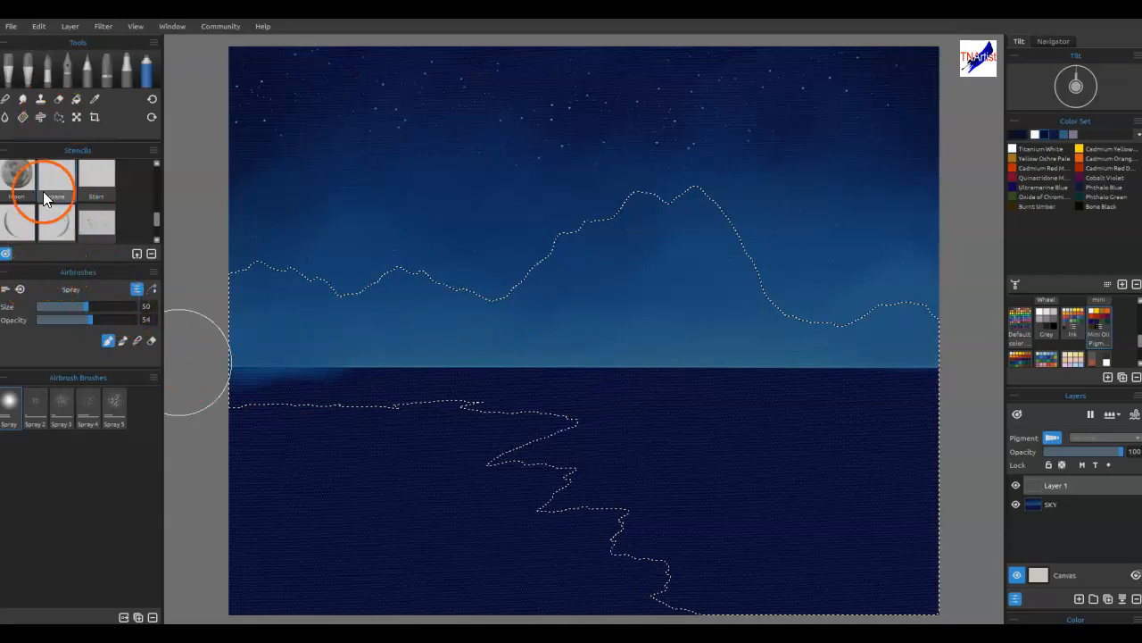
{"action": "left_click", "coordinate": [23, 78]}
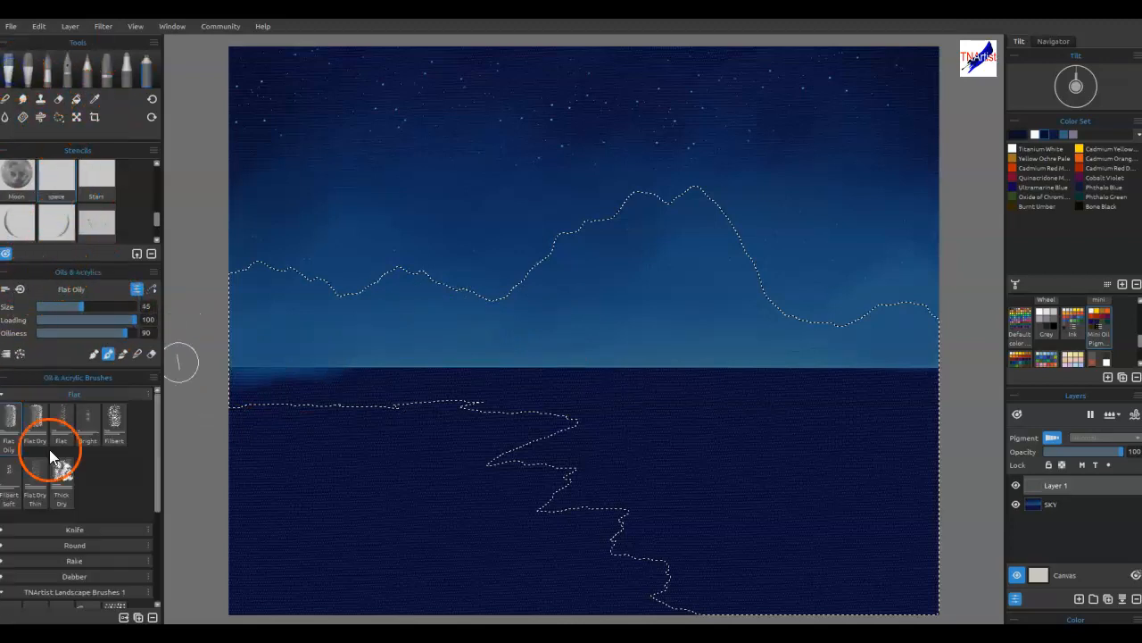
{"action": "left_click", "coordinate": [9, 395]}
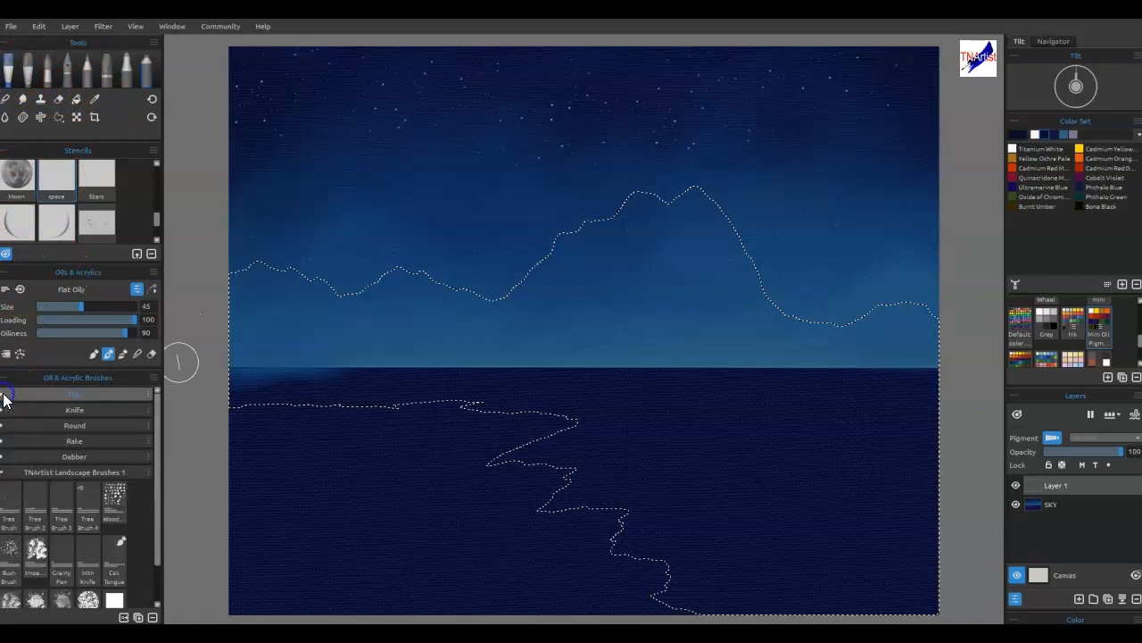
{"action": "scroll", "coordinate": [69, 493], "scroll_direction": "down", "scroll_amount": 1}
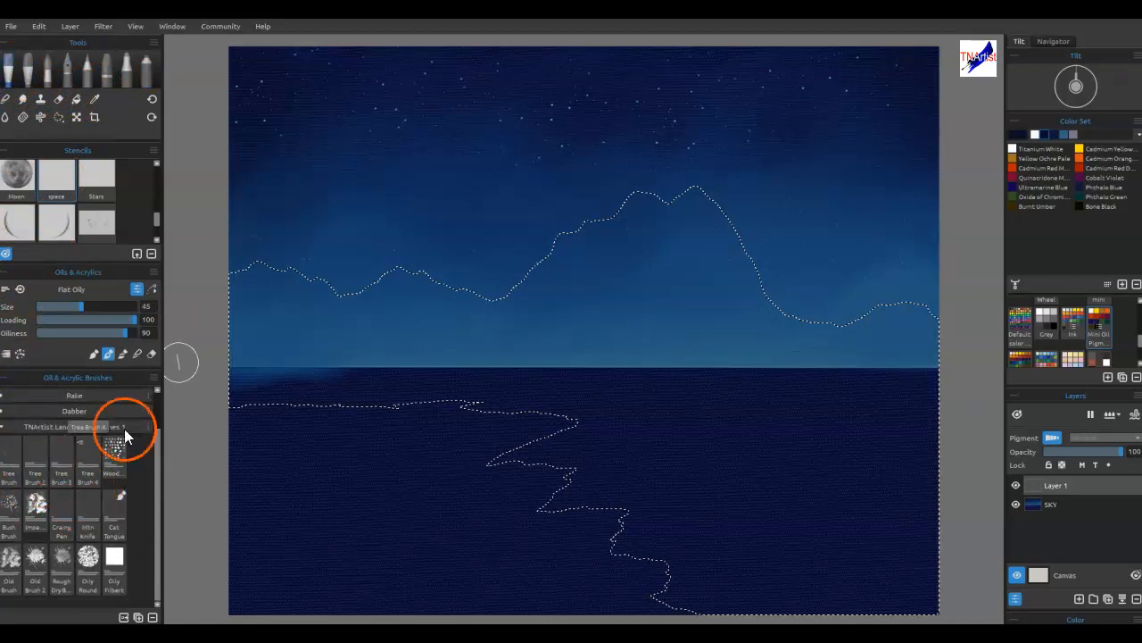
{"action": "left_click", "coordinate": [93, 511]}
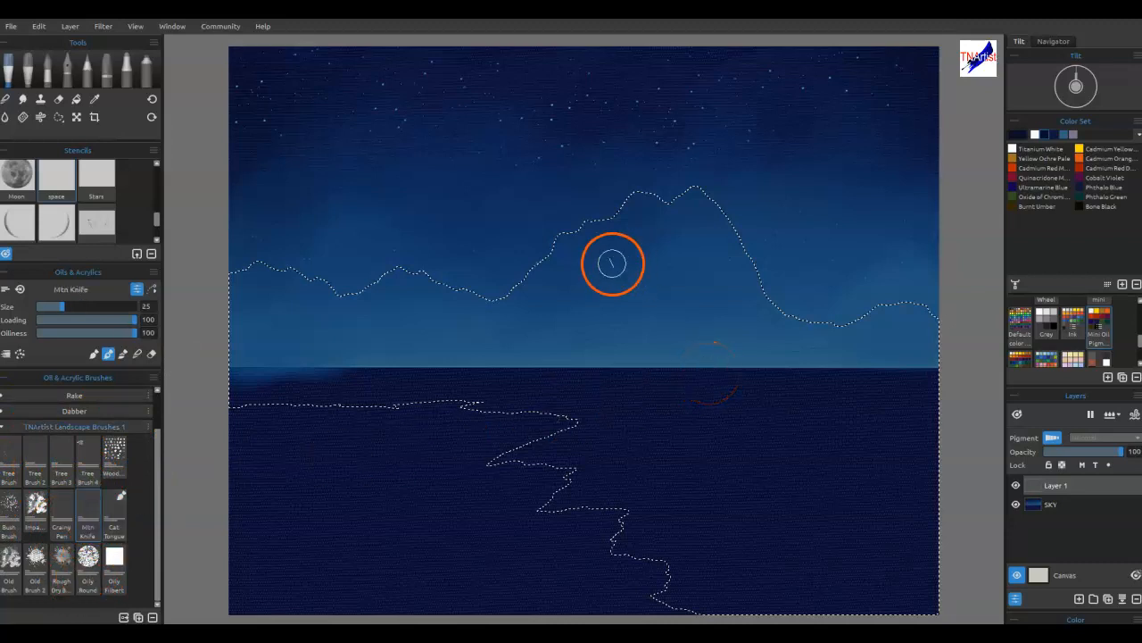
Paint the mountain ridge inside the selection with dark blue Mtn Knife strokes, leaving lighter blue gaps as highlights
{"action": "left_click_drag", "start_coordinate": [675, 221], "coordinate": [692, 261]}
{"action": "mouse_move", "coordinate": [684, 214]}
{"action": "left_mouse_down"}
{"action": "mouse_move", "coordinate": [714, 255]}
{"action": "mouse_move", "coordinate": [717, 220]}
{"action": "mouse_move", "coordinate": [760, 309]}
{"action": "mouse_move", "coordinate": [739, 320]}
{"action": "mouse_move", "coordinate": [672, 230]}
{"action": "mouse_move", "coordinate": [682, 273]}
{"action": "mouse_move", "coordinate": [681, 238]}
{"action": "mouse_move", "coordinate": [664, 259]}
{"action": "mouse_move", "coordinate": [663, 225]}
{"action": "mouse_move", "coordinate": [657, 260]}
{"action": "mouse_move", "coordinate": [634, 231]}
{"action": "mouse_move", "coordinate": [687, 327]}
{"action": "mouse_move", "coordinate": [681, 277]}
{"action": "mouse_move", "coordinate": [725, 312]}
{"action": "mouse_move", "coordinate": [735, 280]}
{"action": "mouse_move", "coordinate": [795, 333]}
{"action": "mouse_move", "coordinate": [800, 361]}
{"action": "mouse_move", "coordinate": [840, 348]}
{"action": "mouse_move", "coordinate": [875, 351]}
{"action": "mouse_move", "coordinate": [877, 364]}
{"action": "mouse_move", "coordinate": [903, 327]}
{"action": "mouse_move", "coordinate": [938, 354]}
{"action": "mouse_move", "coordinate": [947, 332]}
{"action": "mouse_move", "coordinate": [857, 323]}
{"action": "left_mouse_up"}
{"action": "mouse_move", "coordinate": [705, 357]}
{"action": "left_mouse_down"}
{"action": "mouse_move", "coordinate": [625, 280]}
{"action": "mouse_move", "coordinate": [629, 213]}
{"action": "mouse_move", "coordinate": [589, 230]}
{"action": "mouse_move", "coordinate": [541, 279]}
{"action": "mouse_move", "coordinate": [608, 218]}
{"action": "left_mouse_up"}
{"action": "left_click_drag", "start_coordinate": [550, 277], "coordinate": [478, 337]}
{"action": "mouse_move", "coordinate": [538, 295]}
{"action": "left_mouse_down"}
{"action": "mouse_move", "coordinate": [523, 306]}
{"action": "mouse_move", "coordinate": [588, 264]}
{"action": "mouse_move", "coordinate": [571, 330]}
{"action": "left_mouse_up"}
{"action": "mouse_move", "coordinate": [594, 271]}
{"action": "left_mouse_down"}
{"action": "mouse_move", "coordinate": [559, 282]}
{"action": "mouse_move", "coordinate": [594, 255]}
{"action": "mouse_move", "coordinate": [554, 294]}
{"action": "mouse_move", "coordinate": [600, 270]}
{"action": "mouse_move", "coordinate": [591, 297]}
{"action": "mouse_move", "coordinate": [618, 267]}
{"action": "mouse_move", "coordinate": [640, 266]}
{"action": "mouse_move", "coordinate": [658, 279]}
{"action": "mouse_move", "coordinate": [682, 360]}
{"action": "mouse_move", "coordinate": [655, 311]}
{"action": "mouse_move", "coordinate": [717, 372]}
{"action": "mouse_move", "coordinate": [673, 349]}
{"action": "mouse_move", "coordinate": [570, 350]}
{"action": "mouse_move", "coordinate": [589, 323]}
{"action": "mouse_move", "coordinate": [578, 327]}
{"action": "mouse_move", "coordinate": [585, 362]}
{"action": "mouse_move", "coordinate": [647, 345]}
{"action": "mouse_move", "coordinate": [559, 324]}
{"action": "mouse_move", "coordinate": [451, 354]}
{"action": "mouse_move", "coordinate": [475, 317]}
{"action": "mouse_move", "coordinate": [385, 352]}
{"action": "mouse_move", "coordinate": [395, 297]}
{"action": "mouse_move", "coordinate": [473, 293]}
{"action": "mouse_move", "coordinate": [405, 301]}
{"action": "mouse_move", "coordinate": [385, 287]}
{"action": "mouse_move", "coordinate": [377, 302]}
{"action": "mouse_move", "coordinate": [387, 284]}
{"action": "mouse_move", "coordinate": [441, 303]}
{"action": "mouse_move", "coordinate": [424, 272]}
{"action": "left_mouse_up"}
{"action": "mouse_move", "coordinate": [323, 279]}
{"action": "left_mouse_down"}
{"action": "mouse_move", "coordinate": [353, 340]}
{"action": "mouse_move", "coordinate": [258, 269]}
{"action": "mouse_move", "coordinate": [362, 348]}
{"action": "left_mouse_up"}
{"action": "mouse_move", "coordinate": [293, 320]}
{"action": "left_mouse_down"}
{"action": "mouse_move", "coordinate": [220, 361]}
{"action": "mouse_move", "coordinate": [220, 314]}
{"action": "mouse_move", "coordinate": [295, 346]}
{"action": "mouse_move", "coordinate": [383, 349]}
{"action": "mouse_move", "coordinate": [376, 362]}
{"action": "mouse_move", "coordinate": [518, 368]}
{"action": "mouse_move", "coordinate": [524, 358]}
{"action": "mouse_move", "coordinate": [773, 352]}
{"action": "mouse_move", "coordinate": [903, 367]}
{"action": "mouse_move", "coordinate": [708, 374]}
{"action": "mouse_move", "coordinate": [768, 353]}
{"action": "mouse_move", "coordinate": [483, 357]}
{"action": "mouse_move", "coordinate": [460, 349]}
{"action": "mouse_move", "coordinate": [471, 314]}
{"action": "left_mouse_up"}
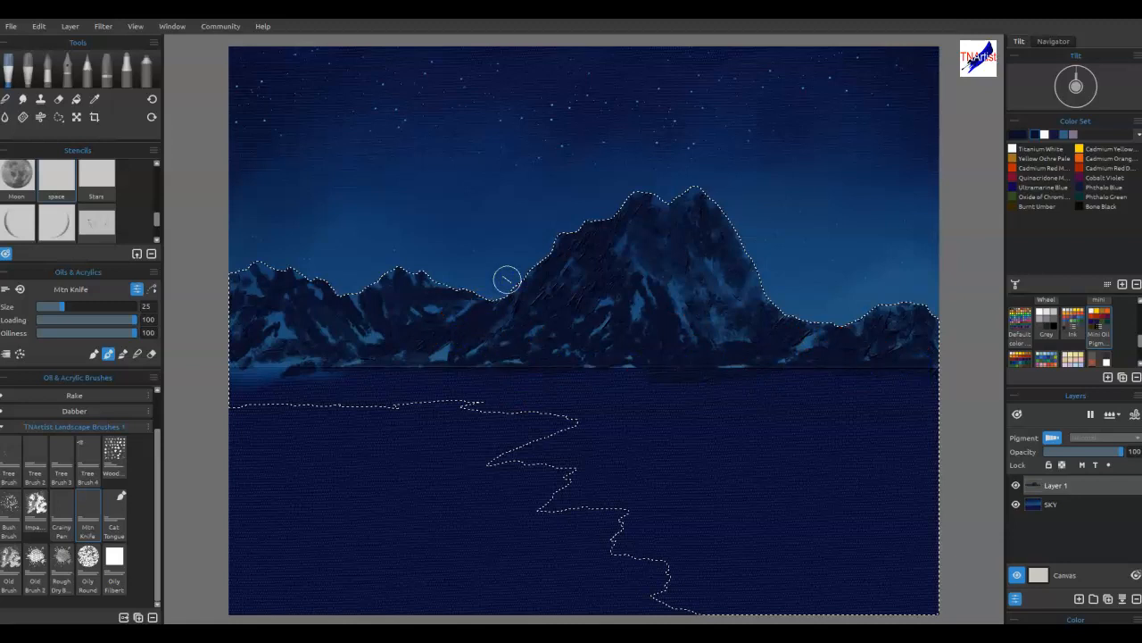
Blend the upper edges and peaks of the mountains with the Mtn Knife brush in blend mode
{"action": "mouse_move", "coordinate": [506, 280]}
{"action": "left_mouse_down"}
{"action": "mouse_move", "coordinate": [620, 267]}
{"action": "mouse_move", "coordinate": [556, 302]}
{"action": "mouse_move", "coordinate": [607, 296]}
{"action": "mouse_move", "coordinate": [568, 257]}
{"action": "left_mouse_up"}
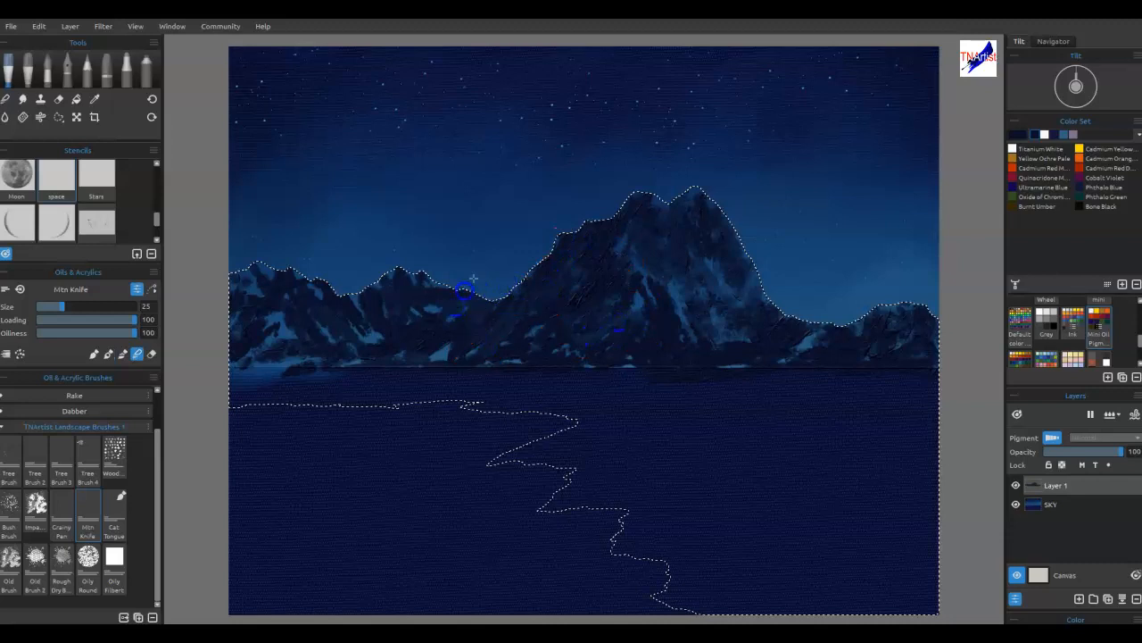
{"action": "mouse_move", "coordinate": [422, 274]}
{"action": "left_mouse_down"}
{"action": "mouse_move", "coordinate": [398, 289]}
{"action": "mouse_move", "coordinate": [384, 273]}
{"action": "mouse_move", "coordinate": [353, 296]}
{"action": "left_mouse_up"}
{"action": "mouse_move", "coordinate": [313, 252]}
{"action": "left_mouse_down"}
{"action": "mouse_move", "coordinate": [291, 252]}
{"action": "mouse_move", "coordinate": [300, 266]}
{"action": "left_mouse_up"}
{"action": "left_click_drag", "start_coordinate": [260, 286], "coordinate": [229, 279]}
{"action": "left_click_drag", "start_coordinate": [279, 339], "coordinate": [245, 341]}
{"action": "left_click_drag", "start_coordinate": [314, 303], "coordinate": [325, 304]}
{"action": "left_click_drag", "start_coordinate": [591, 222], "coordinate": [610, 208]}
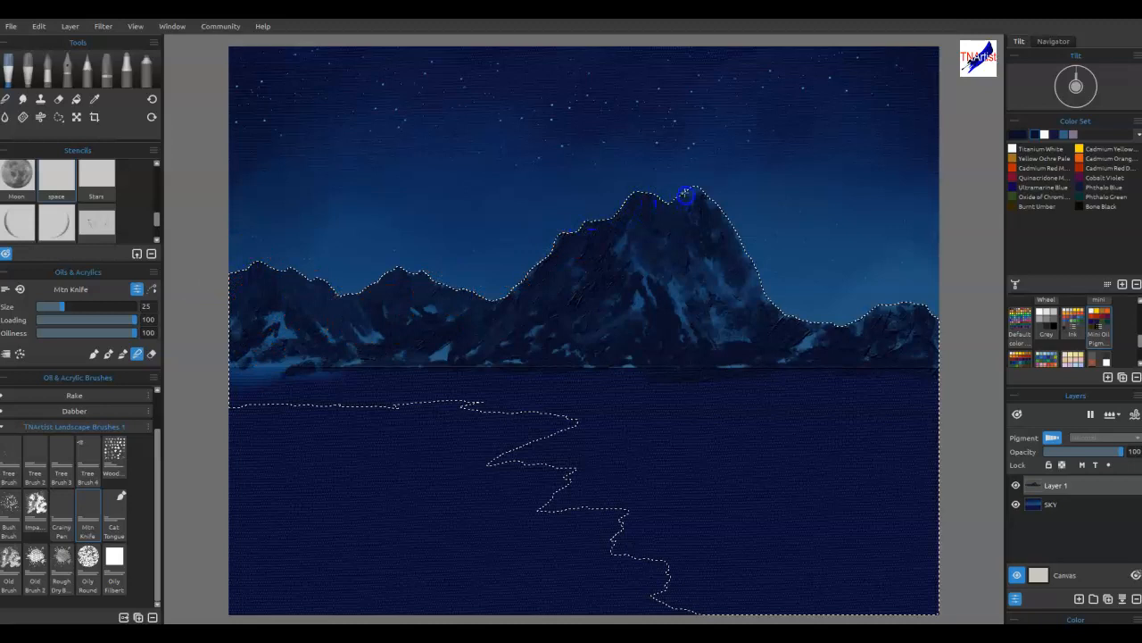
{"action": "mouse_move", "coordinate": [743, 226]}
{"action": "left_mouse_down"}
{"action": "mouse_move", "coordinate": [728, 233]}
{"action": "mouse_move", "coordinate": [746, 252]}
{"action": "mouse_move", "coordinate": [734, 262]}
{"action": "mouse_move", "coordinate": [750, 254]}
{"action": "mouse_move", "coordinate": [781, 324]}
{"action": "left_mouse_up"}
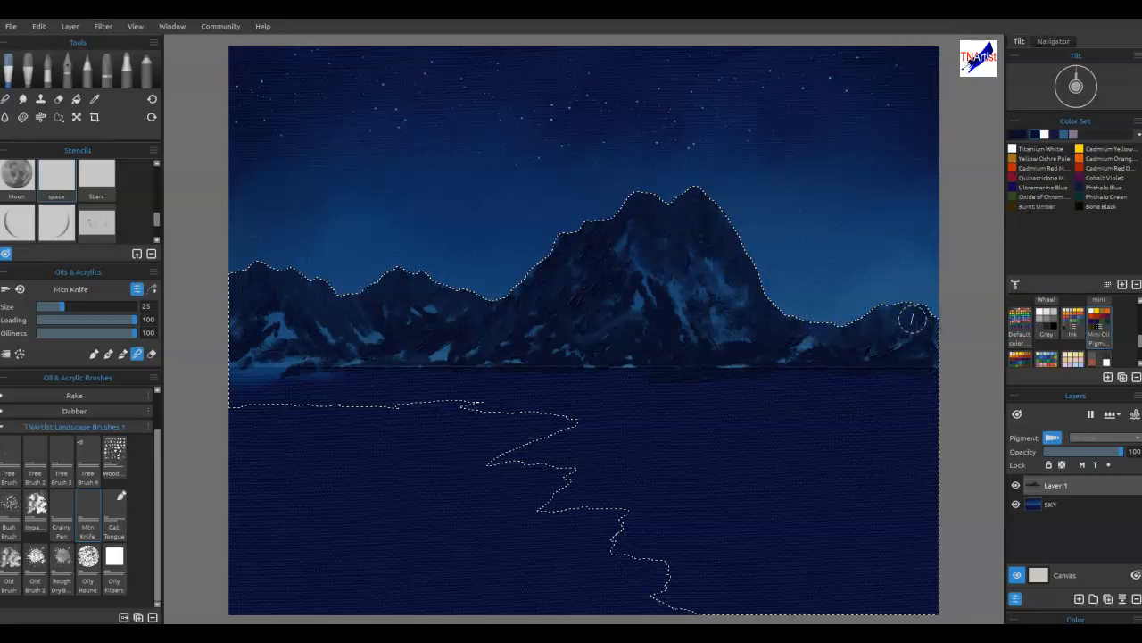
Blend the lower mountain slopes and their base along the horizon with the Mtn Knife in blend mode
{"action": "mouse_move", "coordinate": [268, 305]}
{"action": "left_mouse_down"}
{"action": "mouse_move", "coordinate": [334, 364]}
{"action": "mouse_move", "coordinate": [277, 286]}
{"action": "mouse_move", "coordinate": [349, 362]}
{"action": "mouse_move", "coordinate": [295, 288]}
{"action": "mouse_move", "coordinate": [364, 359]}
{"action": "mouse_move", "coordinate": [322, 291]}
{"action": "mouse_move", "coordinate": [381, 349]}
{"action": "mouse_move", "coordinate": [377, 298]}
{"action": "mouse_move", "coordinate": [435, 289]}
{"action": "left_mouse_up"}
{"action": "left_click_drag", "start_coordinate": [421, 350], "coordinate": [482, 312]}
{"action": "mouse_move", "coordinate": [442, 355]}
{"action": "left_mouse_down"}
{"action": "mouse_move", "coordinate": [516, 302]}
{"action": "mouse_move", "coordinate": [494, 335]}
{"action": "mouse_move", "coordinate": [549, 287]}
{"action": "left_mouse_up"}
{"action": "mouse_move", "coordinate": [490, 354]}
{"action": "left_mouse_down"}
{"action": "mouse_move", "coordinate": [589, 277]}
{"action": "mouse_move", "coordinate": [523, 347]}
{"action": "mouse_move", "coordinate": [601, 281]}
{"action": "mouse_move", "coordinate": [512, 364]}
{"action": "mouse_move", "coordinate": [610, 291]}
{"action": "left_mouse_up"}
{"action": "mouse_move", "coordinate": [544, 359]}
{"action": "left_mouse_down"}
{"action": "mouse_move", "coordinate": [612, 289]}
{"action": "mouse_move", "coordinate": [639, 300]}
{"action": "mouse_move", "coordinate": [650, 266]}
{"action": "mouse_move", "coordinate": [711, 358]}
{"action": "mouse_move", "coordinate": [714, 333]}
{"action": "mouse_move", "coordinate": [766, 350]}
{"action": "mouse_move", "coordinate": [750, 308]}
{"action": "mouse_move", "coordinate": [798, 332]}
{"action": "mouse_move", "coordinate": [720, 269]}
{"action": "mouse_move", "coordinate": [822, 346]}
{"action": "mouse_move", "coordinate": [791, 333]}
{"action": "mouse_move", "coordinate": [817, 359]}
{"action": "left_mouse_up"}
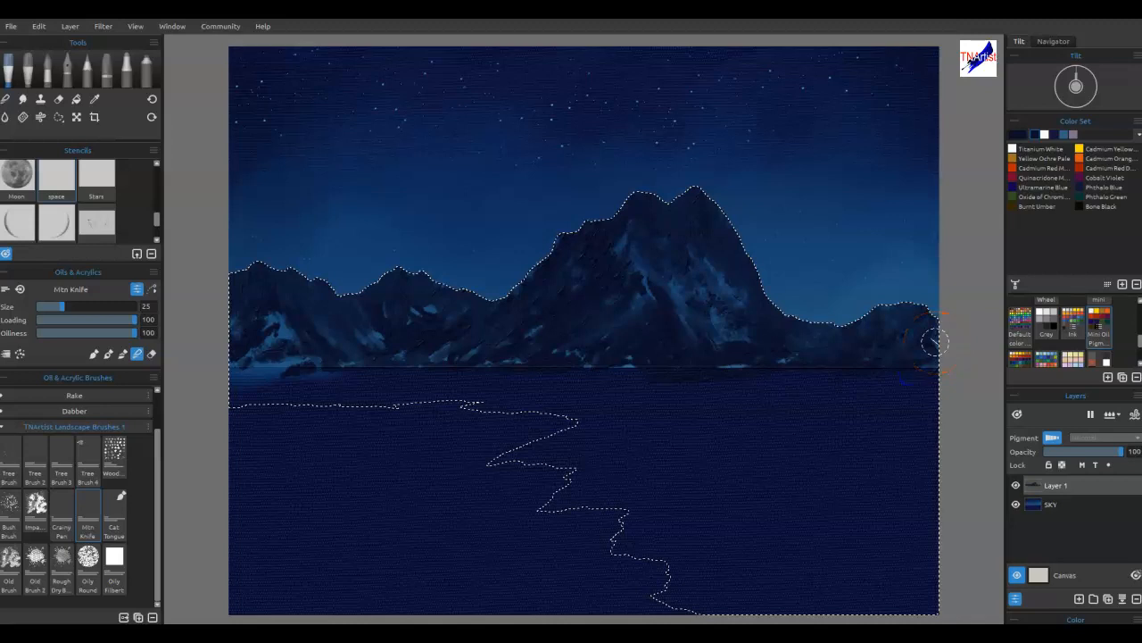
{"action": "left_click_drag", "start_coordinate": [283, 361], "coordinate": [309, 365]}
{"action": "left_click_drag", "start_coordinate": [221, 369], "coordinate": [218, 369]}
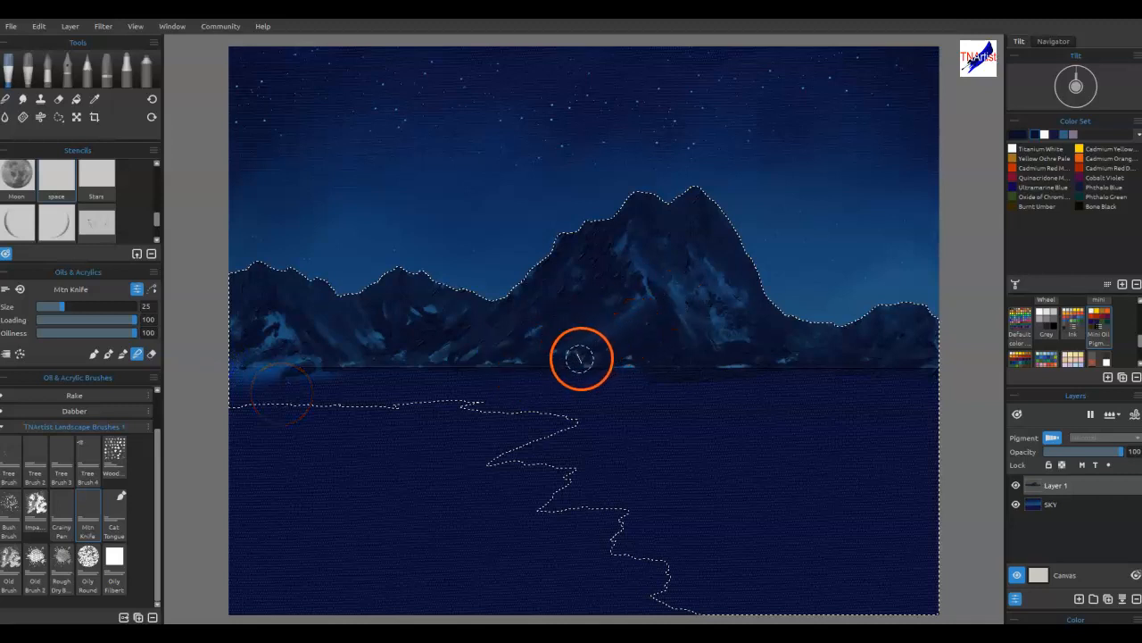
Switch back to paint mode and paint dark blue land along the irregular shoreline with the Mtn Knife
{"action": "key", "text": "b"}
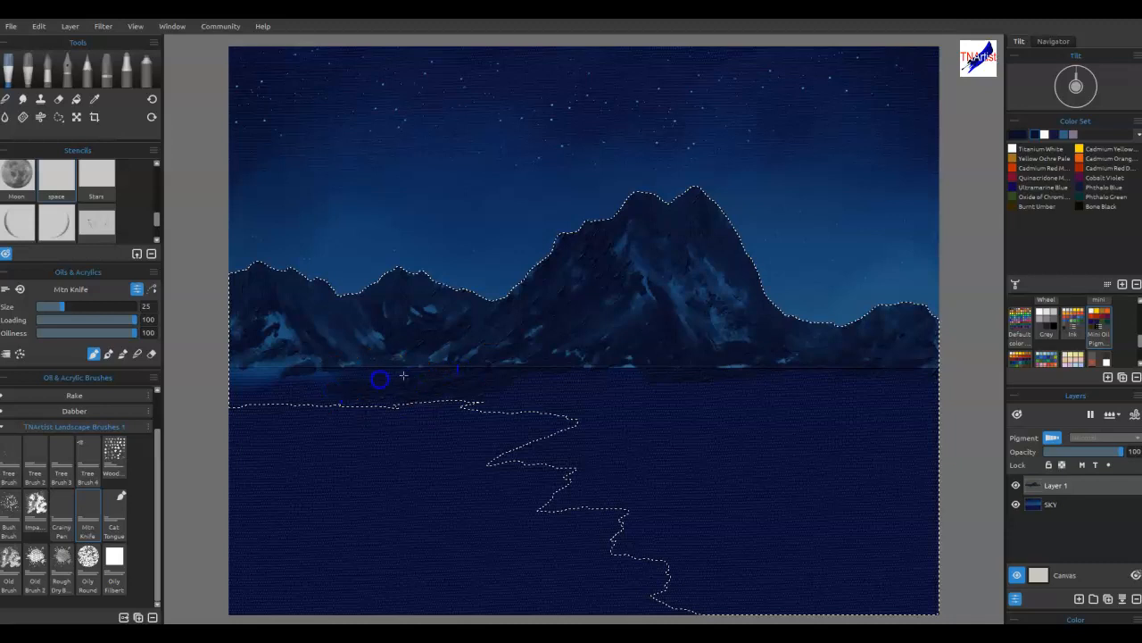
{"action": "left_click_drag", "start_coordinate": [325, 401], "coordinate": [530, 390]}
{"action": "mouse_move", "coordinate": [620, 370]}
{"action": "left_mouse_down"}
{"action": "mouse_move", "coordinate": [934, 377]}
{"action": "mouse_move", "coordinate": [598, 365]}
{"action": "mouse_move", "coordinate": [282, 376]}
{"action": "mouse_move", "coordinate": [664, 365]}
{"action": "mouse_move", "coordinate": [512, 387]}
{"action": "left_mouse_up"}
{"action": "mouse_move", "coordinate": [579, 368]}
{"action": "left_mouse_down"}
{"action": "mouse_move", "coordinate": [571, 376]}
{"action": "mouse_move", "coordinate": [651, 378]}
{"action": "left_mouse_up"}
{"action": "mouse_move", "coordinate": [729, 365]}
{"action": "left_mouse_down"}
{"action": "mouse_move", "coordinate": [705, 428]}
{"action": "mouse_move", "coordinate": [662, 402]}
{"action": "mouse_move", "coordinate": [588, 411]}
{"action": "mouse_move", "coordinate": [643, 399]}
{"action": "left_mouse_up"}
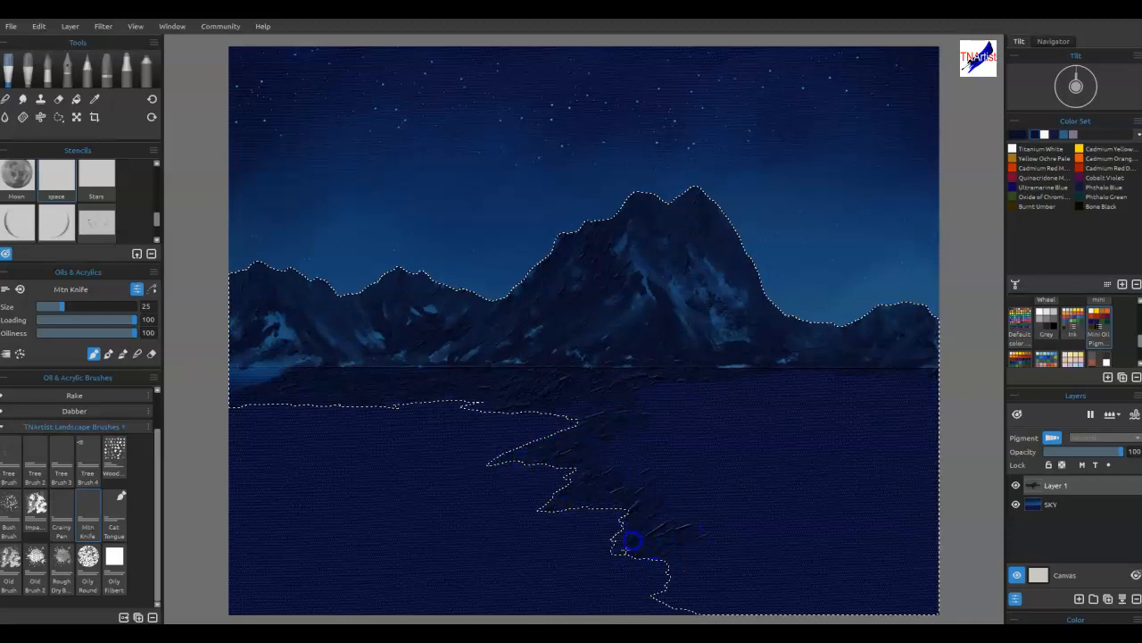
{"action": "mouse_move", "coordinate": [723, 606]}
{"action": "left_mouse_down"}
{"action": "mouse_move", "coordinate": [785, 568]}
{"action": "mouse_move", "coordinate": [783, 542]}
{"action": "mouse_move", "coordinate": [749, 498]}
{"action": "mouse_move", "coordinate": [665, 474]}
{"action": "left_mouse_up"}
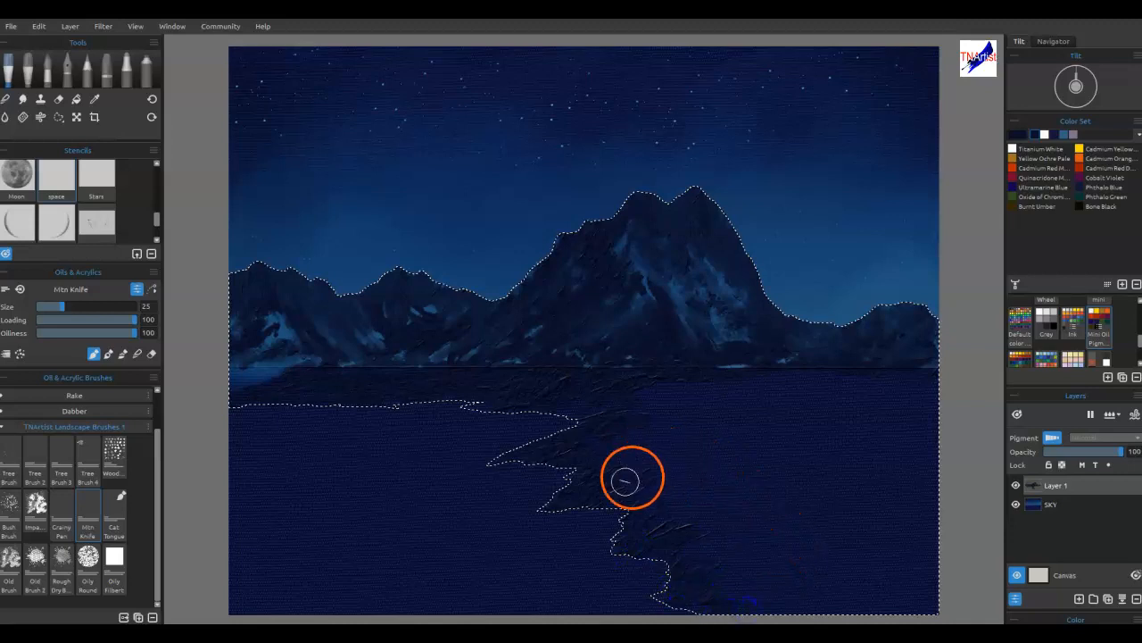
{"action": "mouse_move", "coordinate": [591, 502]}
{"action": "left_mouse_down"}
{"action": "mouse_move", "coordinate": [670, 464]}
{"action": "mouse_move", "coordinate": [669, 443]}
{"action": "mouse_move", "coordinate": [581, 453]}
{"action": "mouse_move", "coordinate": [597, 438]}
{"action": "mouse_move", "coordinate": [694, 411]}
{"action": "mouse_move", "coordinate": [564, 439]}
{"action": "mouse_move", "coordinate": [594, 412]}
{"action": "mouse_move", "coordinate": [686, 382]}
{"action": "mouse_move", "coordinate": [831, 377]}
{"action": "mouse_move", "coordinate": [908, 408]}
{"action": "mouse_move", "coordinate": [561, 438]}
{"action": "mouse_move", "coordinate": [543, 390]}
{"action": "mouse_move", "coordinate": [242, 401]}
{"action": "mouse_move", "coordinate": [314, 414]}
{"action": "left_mouse_up"}
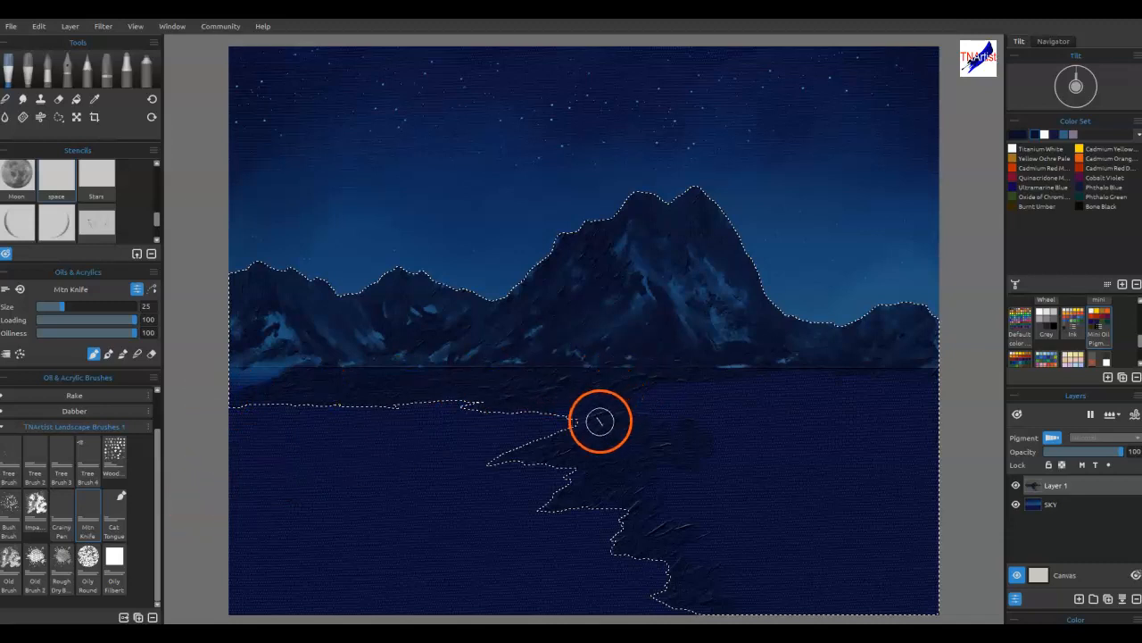
Fill the rest of the foreground land with dark blue strokes using the Old Brush at size 35
{"action": "left_click", "coordinate": [14, 557]}
{"action": "mouse_move", "coordinate": [556, 480]}
{"action": "left_mouse_down"}
{"action": "mouse_move", "coordinate": [649, 494]}
{"action": "mouse_move", "coordinate": [717, 474]}
{"action": "mouse_move", "coordinate": [676, 485]}
{"action": "mouse_move", "coordinate": [681, 497]}
{"action": "mouse_move", "coordinate": [775, 496]}
{"action": "mouse_move", "coordinate": [685, 505]}
{"action": "mouse_move", "coordinate": [770, 503]}
{"action": "mouse_move", "coordinate": [699, 523]}
{"action": "mouse_move", "coordinate": [760, 511]}
{"action": "mouse_move", "coordinate": [685, 510]}
{"action": "mouse_move", "coordinate": [779, 508]}
{"action": "mouse_move", "coordinate": [736, 526]}
{"action": "mouse_move", "coordinate": [811, 525]}
{"action": "mouse_move", "coordinate": [762, 529]}
{"action": "mouse_move", "coordinate": [784, 533]}
{"action": "mouse_move", "coordinate": [756, 551]}
{"action": "left_mouse_up"}
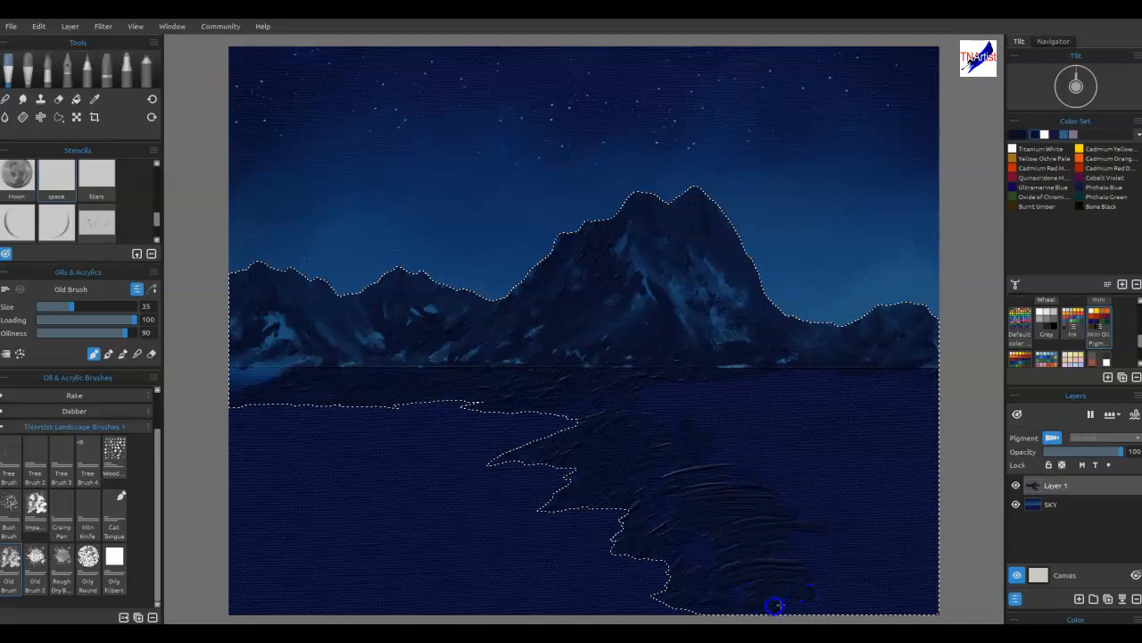
{"action": "left_click_drag", "start_coordinate": [869, 486], "coordinate": [854, 461]}
{"action": "key", "text": "b"}
{"action": "mouse_move", "coordinate": [808, 499]}
{"action": "left_mouse_down"}
{"action": "mouse_move", "coordinate": [756, 534]}
{"action": "mouse_move", "coordinate": [829, 530]}
{"action": "mouse_move", "coordinate": [784, 540]}
{"action": "mouse_move", "coordinate": [803, 539]}
{"action": "left_mouse_up"}
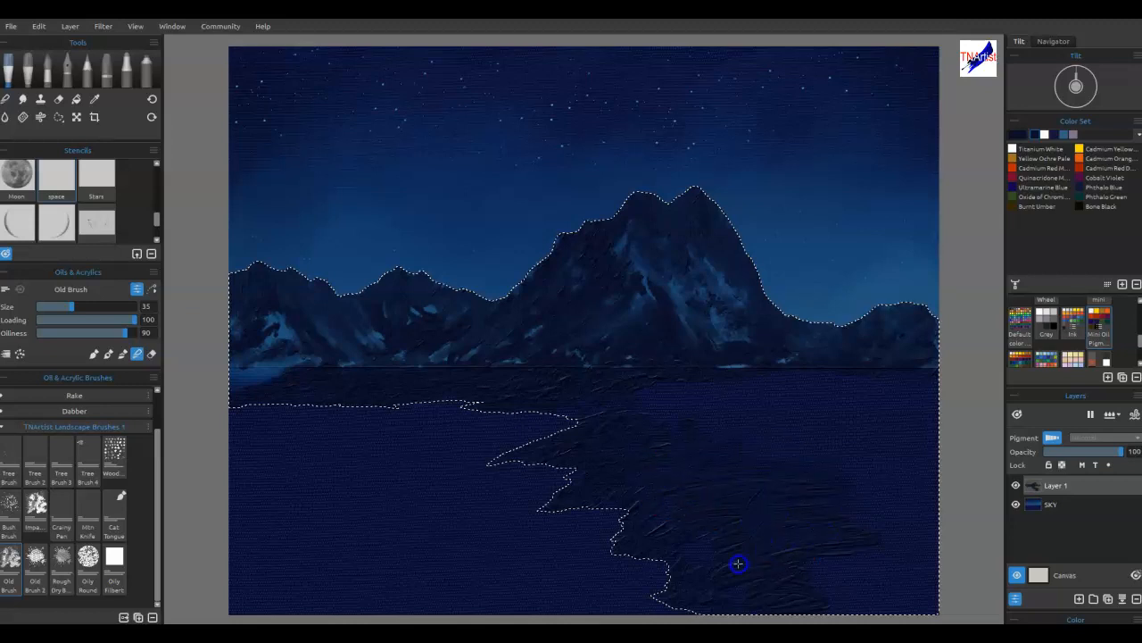
{"action": "mouse_move", "coordinate": [853, 583]}
{"action": "left_mouse_down"}
{"action": "mouse_move", "coordinate": [805, 602]}
{"action": "mouse_move", "coordinate": [933, 603]}
{"action": "mouse_move", "coordinate": [925, 567]}
{"action": "mouse_move", "coordinate": [883, 530]}
{"action": "mouse_move", "coordinate": [869, 497]}
{"action": "mouse_move", "coordinate": [878, 478]}
{"action": "mouse_move", "coordinate": [866, 490]}
{"action": "mouse_move", "coordinate": [874, 480]}
{"action": "mouse_move", "coordinate": [798, 464]}
{"action": "left_mouse_up"}
{"action": "left_click_drag", "start_coordinate": [911, 446], "coordinate": [809, 437]}
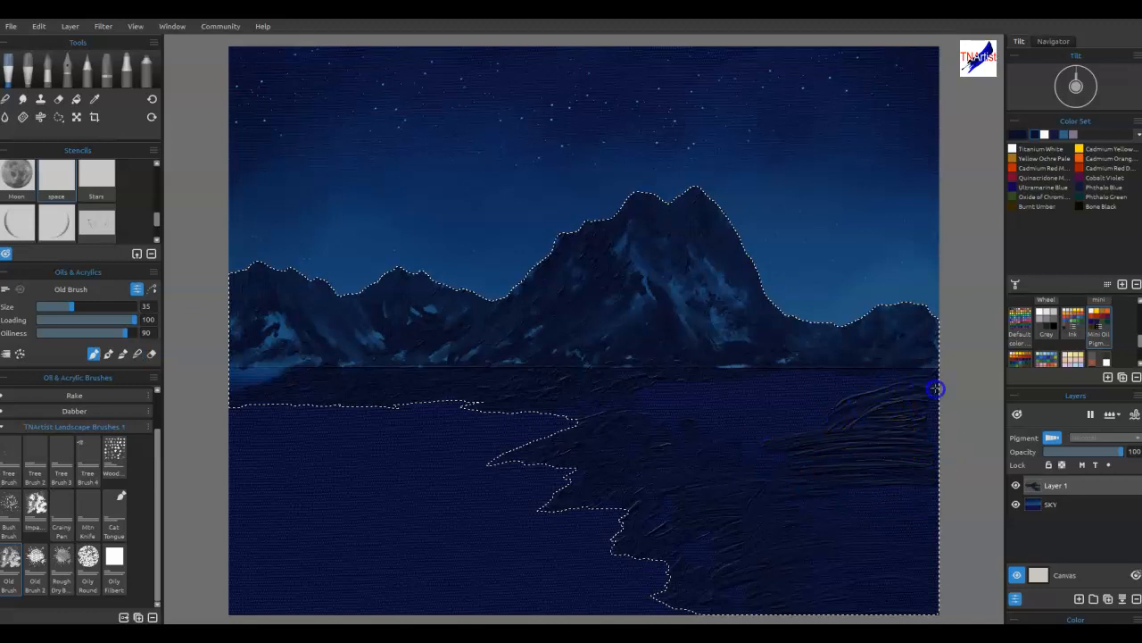
{"action": "mouse_move", "coordinate": [928, 368]}
{"action": "left_mouse_down"}
{"action": "mouse_move", "coordinate": [883, 373]}
{"action": "mouse_move", "coordinate": [828, 405]}
{"action": "mouse_move", "coordinate": [761, 410]}
{"action": "mouse_move", "coordinate": [795, 411]}
{"action": "mouse_move", "coordinate": [706, 387]}
{"action": "mouse_move", "coordinate": [800, 379]}
{"action": "mouse_move", "coordinate": [756, 375]}
{"action": "mouse_move", "coordinate": [724, 408]}
{"action": "left_mouse_up"}
{"action": "mouse_move", "coordinate": [777, 416]}
{"action": "left_mouse_down"}
{"action": "mouse_move", "coordinate": [713, 423]}
{"action": "mouse_move", "coordinate": [828, 433]}
{"action": "mouse_move", "coordinate": [686, 452]}
{"action": "mouse_move", "coordinate": [780, 451]}
{"action": "mouse_move", "coordinate": [784, 489]}
{"action": "mouse_move", "coordinate": [883, 504]}
{"action": "left_mouse_up"}
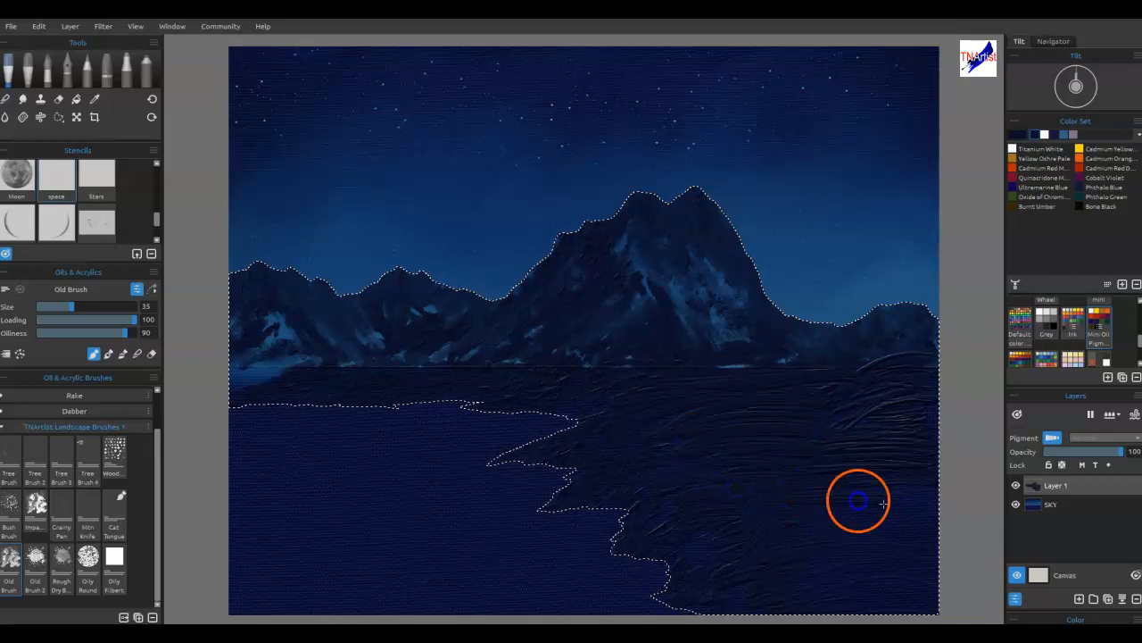
{"action": "left_click_drag", "start_coordinate": [906, 587], "coordinate": [883, 593]}
{"action": "mouse_move", "coordinate": [926, 545]}
{"action": "left_mouse_down"}
{"action": "mouse_move", "coordinate": [884, 480]}
{"action": "mouse_move", "coordinate": [914, 457]}
{"action": "mouse_move", "coordinate": [868, 466]}
{"action": "mouse_move", "coordinate": [907, 444]}
{"action": "mouse_move", "coordinate": [854, 481]}
{"action": "mouse_move", "coordinate": [888, 476]}
{"action": "mouse_move", "coordinate": [821, 480]}
{"action": "mouse_move", "coordinate": [929, 462]}
{"action": "left_mouse_up"}
{"action": "key", "text": "n"}
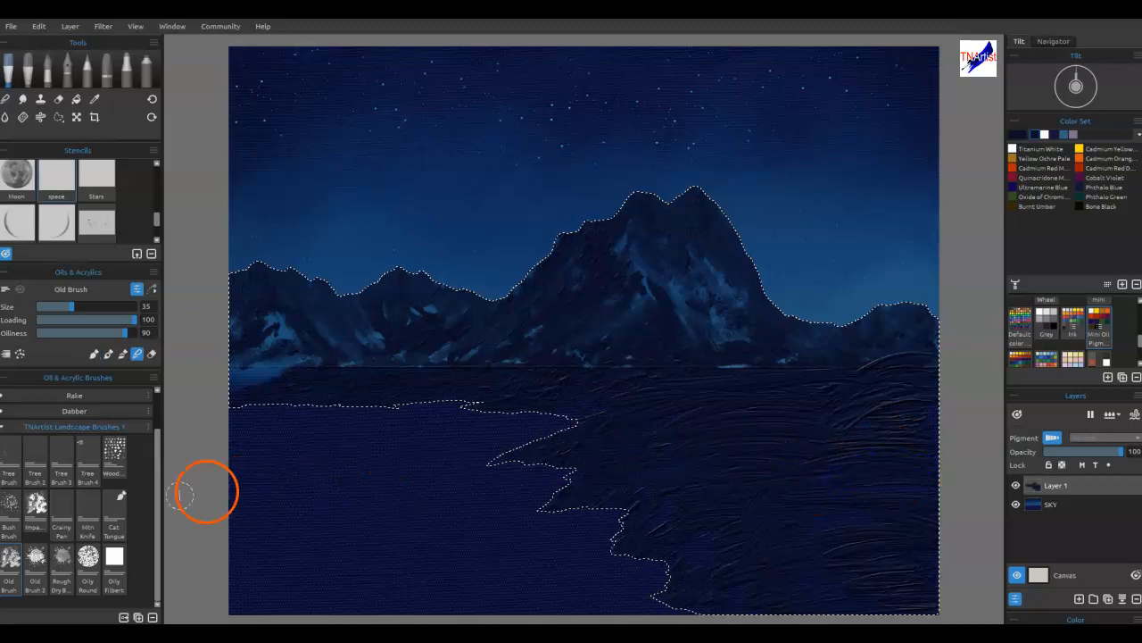
Smooth the brush texture across the foreground land with the Oily Round brush and the Soft 2 blender at size 40
{"action": "left_click", "coordinate": [86, 571]}
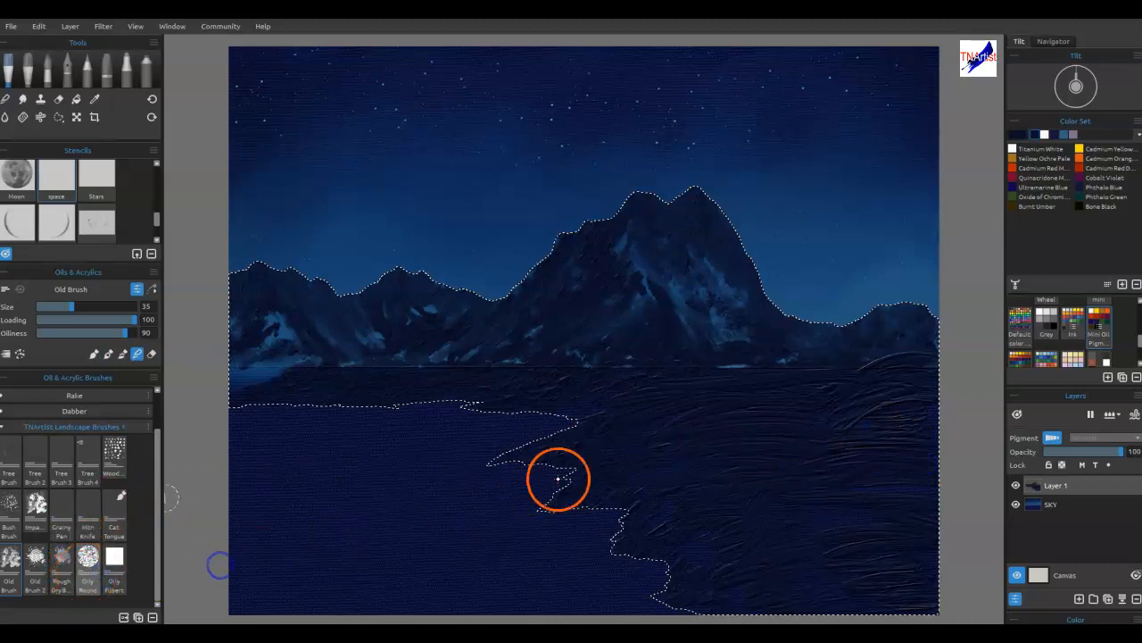
{"action": "mouse_move", "coordinate": [849, 460]}
{"action": "left_mouse_down"}
{"action": "mouse_move", "coordinate": [881, 469]}
{"action": "mouse_move", "coordinate": [808, 478]}
{"action": "left_mouse_up"}
{"action": "mouse_move", "coordinate": [857, 449]}
{"action": "left_mouse_down"}
{"action": "mouse_move", "coordinate": [914, 451]}
{"action": "mouse_move", "coordinate": [826, 456]}
{"action": "mouse_move", "coordinate": [918, 501]}
{"action": "left_mouse_up"}
{"action": "mouse_move", "coordinate": [843, 464]}
{"action": "left_mouse_down"}
{"action": "mouse_move", "coordinate": [847, 454]}
{"action": "mouse_move", "coordinate": [670, 446]}
{"action": "mouse_move", "coordinate": [729, 454]}
{"action": "mouse_move", "coordinate": [704, 474]}
{"action": "mouse_move", "coordinate": [717, 483]}
{"action": "mouse_move", "coordinate": [905, 493]}
{"action": "mouse_move", "coordinate": [910, 509]}
{"action": "left_mouse_up"}
{"action": "key", "text": "n"}
{"action": "key", "text": "bracketleft"}
{"action": "key", "text": "bracketleft"}
{"action": "key", "text": "bracketleft"}
{"action": "key", "text": "bracketleft"}
{"action": "key", "text": "bracketleft"}
{"action": "key", "text": "bracketleft"}
{"action": "left_click_drag", "start_coordinate": [846, 532], "coordinate": [942, 534]}
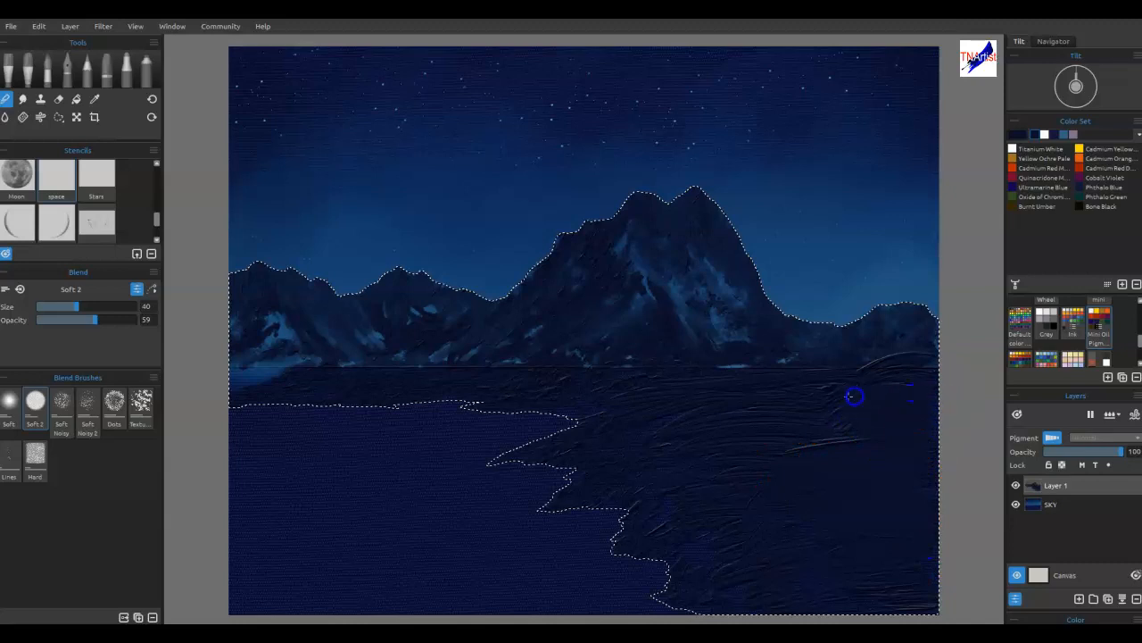
{"action": "mouse_move", "coordinate": [855, 443]}
{"action": "left_mouse_down"}
{"action": "mouse_move", "coordinate": [753, 458]}
{"action": "mouse_move", "coordinate": [754, 440]}
{"action": "mouse_move", "coordinate": [702, 432]}
{"action": "mouse_move", "coordinate": [785, 419]}
{"action": "mouse_move", "coordinate": [727, 434]}
{"action": "mouse_move", "coordinate": [795, 500]}
{"action": "mouse_move", "coordinate": [737, 501]}
{"action": "mouse_move", "coordinate": [839, 489]}
{"action": "mouse_move", "coordinate": [784, 499]}
{"action": "mouse_move", "coordinate": [779, 399]}
{"action": "mouse_move", "coordinate": [692, 432]}
{"action": "left_mouse_up"}
{"action": "mouse_move", "coordinate": [855, 502]}
{"action": "left_mouse_down"}
{"action": "mouse_move", "coordinate": [866, 490]}
{"action": "mouse_move", "coordinate": [777, 437]}
{"action": "mouse_move", "coordinate": [705, 427]}
{"action": "mouse_move", "coordinate": [939, 423]}
{"action": "left_mouse_up"}
Soften the horizon line on the SKY layer along the mountain base with the Soft 2 blender
{"action": "left_click", "coordinate": [1049, 504]}
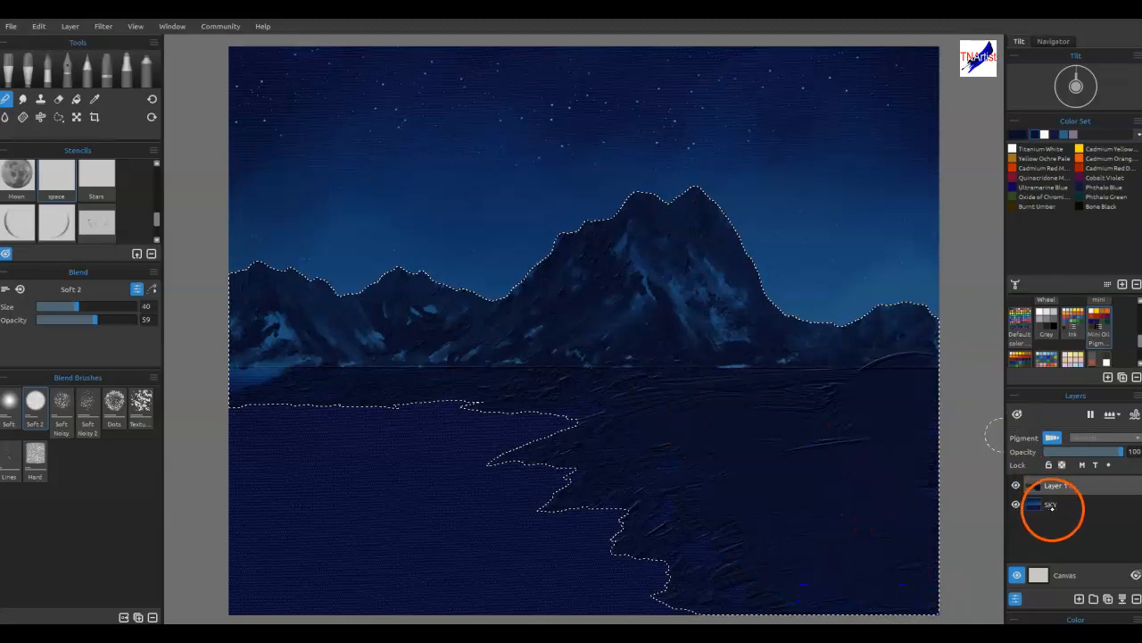
{"action": "left_click_drag", "start_coordinate": [746, 406], "coordinate": [628, 373]}
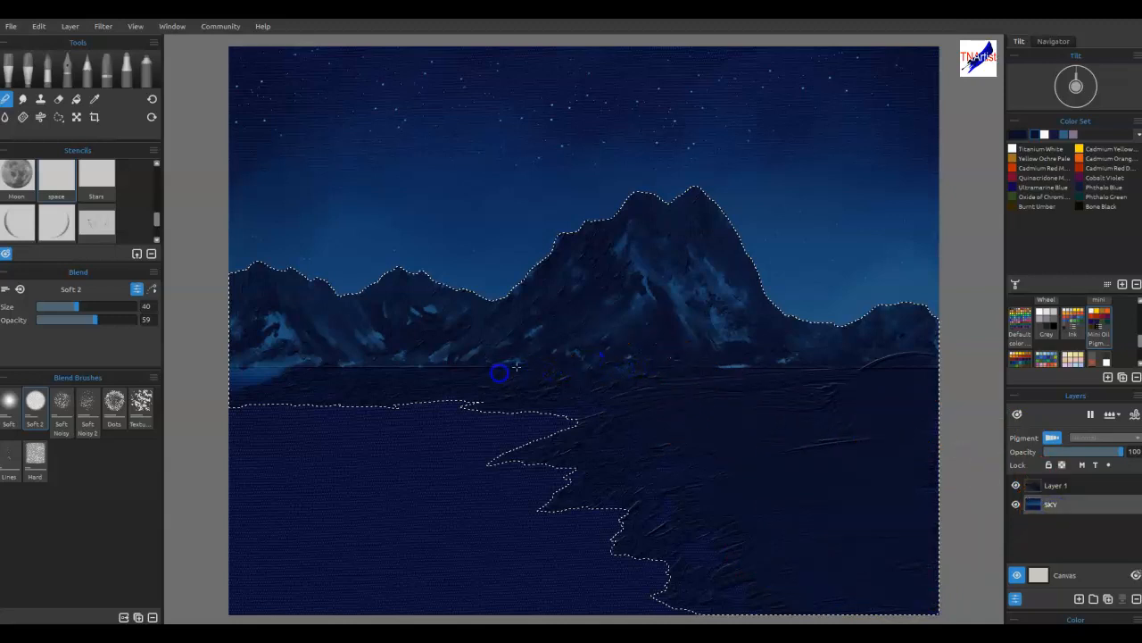
{"action": "left_click_drag", "start_coordinate": [444, 371], "coordinate": [417, 368]}
{"action": "left_click_drag", "start_coordinate": [220, 375], "coordinate": [550, 378]}
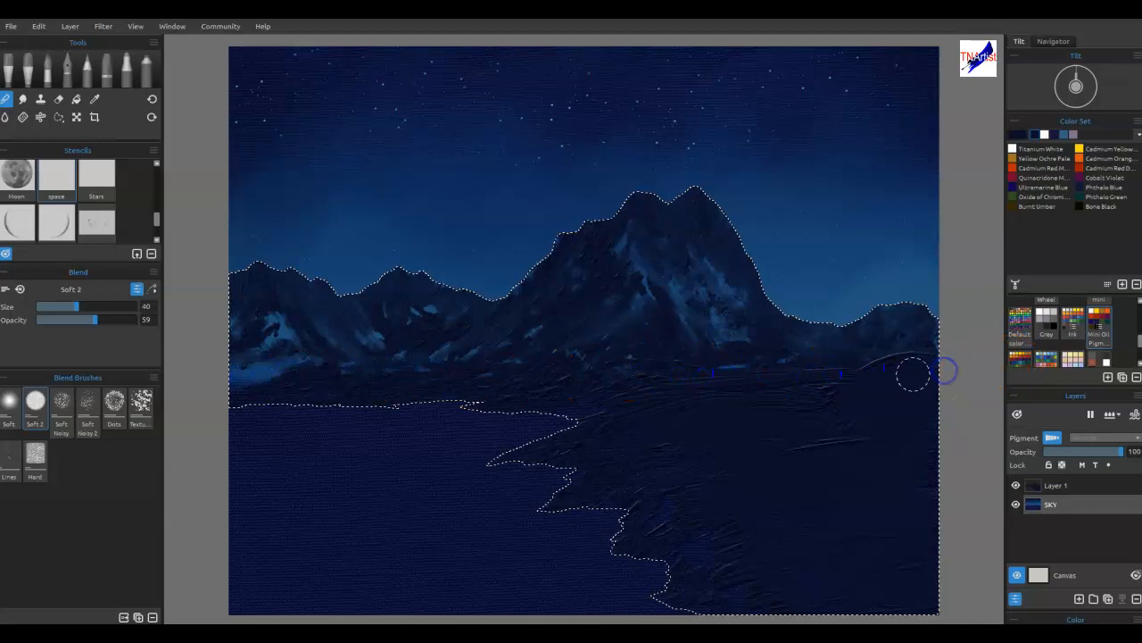
{"action": "mouse_move", "coordinate": [660, 482]}
{"action": "left_mouse_down"}
{"action": "mouse_move", "coordinate": [640, 492]}
{"action": "mouse_move", "coordinate": [722, 452]}
{"action": "mouse_move", "coordinate": [556, 474]}
{"action": "mouse_move", "coordinate": [640, 458]}
{"action": "mouse_move", "coordinate": [777, 460]}
{"action": "mouse_move", "coordinate": [677, 480]}
{"action": "mouse_move", "coordinate": [811, 472]}
{"action": "mouse_move", "coordinate": [593, 458]}
{"action": "mouse_move", "coordinate": [453, 502]}
{"action": "mouse_move", "coordinate": [464, 513]}
{"action": "mouse_move", "coordinate": [449, 508]}
{"action": "mouse_move", "coordinate": [472, 505]}
{"action": "mouse_move", "coordinate": [437, 505]}
{"action": "mouse_move", "coordinate": [740, 505]}
{"action": "left_mouse_up"}
Add a new layer above SKY and invert the selection to cover the sky and water
{"action": "left_click", "coordinate": [1080, 598]}
{"action": "mouse_move", "coordinate": [790, 473]}
{"action": "left_mouse_down"}
{"action": "mouse_move", "coordinate": [810, 390]}
{"action": "mouse_move", "coordinate": [654, 343]}
{"action": "mouse_move", "coordinate": [661, 324]}
{"action": "left_mouse_up"}
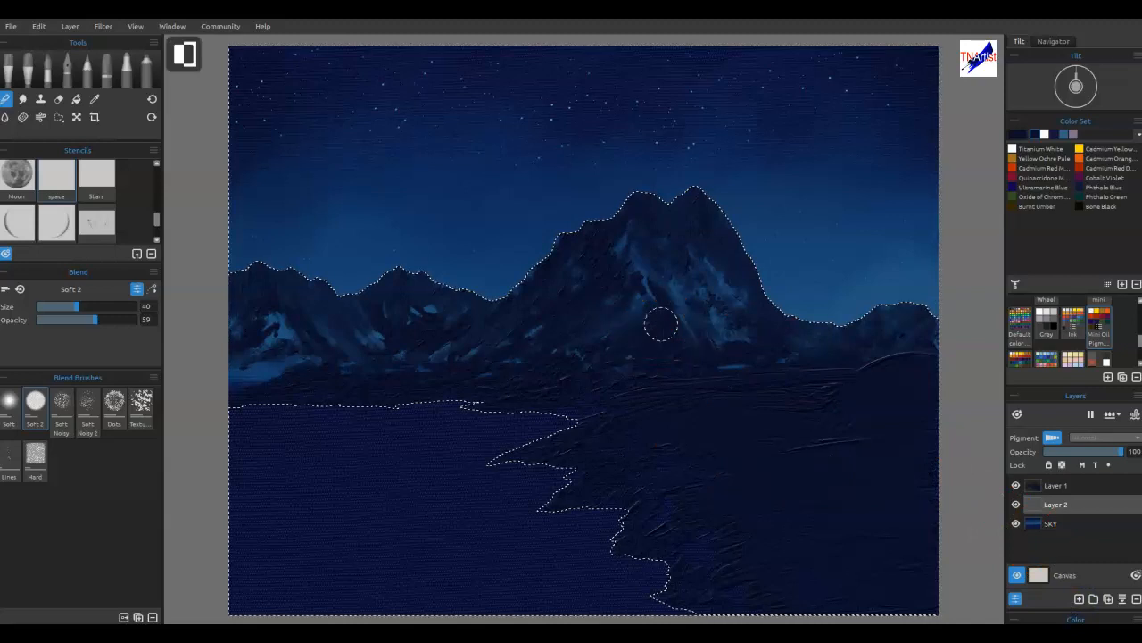
{"action": "mouse_move", "coordinate": [479, 476]}
{"action": "left_mouse_down"}
{"action": "mouse_move", "coordinate": [422, 512]}
{"action": "mouse_move", "coordinate": [462, 500]}
{"action": "left_mouse_up"}
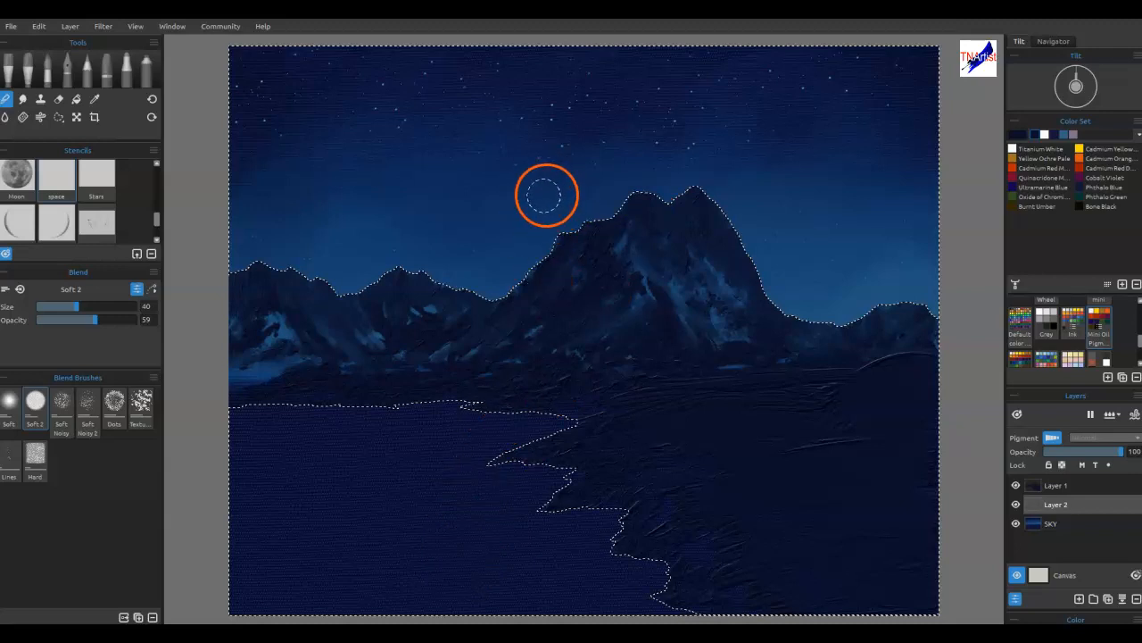
Sample the sky's mid blue and paint vertical patches on the water with the Flat Oily brush at size 45
{"action": "left_click", "coordinate": [493, 238], "text": "alt"}
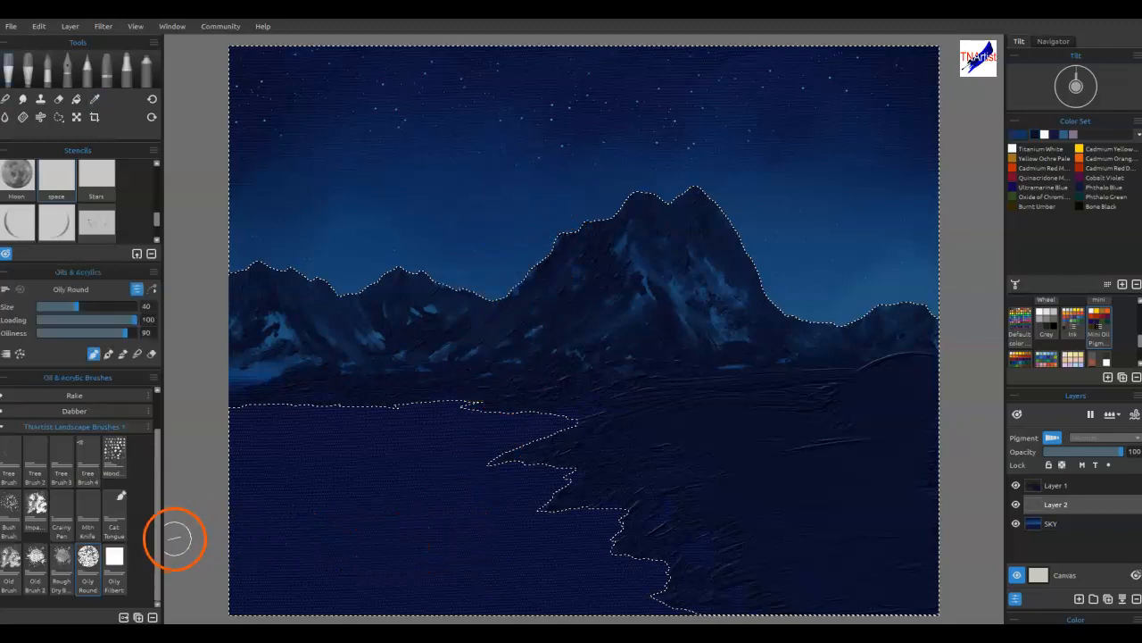
{"action": "left_click", "coordinate": [17, 426]}
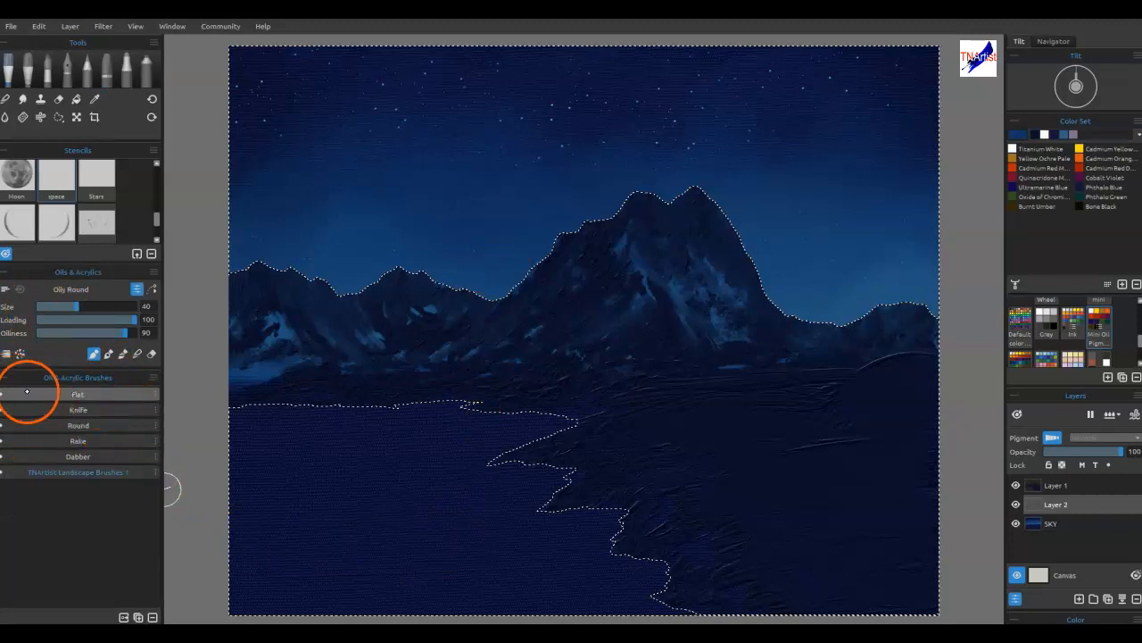
{"action": "left_click", "coordinate": [27, 392]}
{"action": "left_click", "coordinate": [15, 432]}
{"action": "mouse_move", "coordinate": [430, 482]}
{"action": "left_mouse_down"}
{"action": "mouse_move", "coordinate": [434, 582]}
{"action": "mouse_move", "coordinate": [463, 483]}
{"action": "mouse_move", "coordinate": [471, 579]}
{"action": "mouse_move", "coordinate": [499, 506]}
{"action": "mouse_move", "coordinate": [535, 589]}
{"action": "left_mouse_up"}
{"action": "left_click_drag", "start_coordinate": [460, 569], "coordinate": [428, 568]}
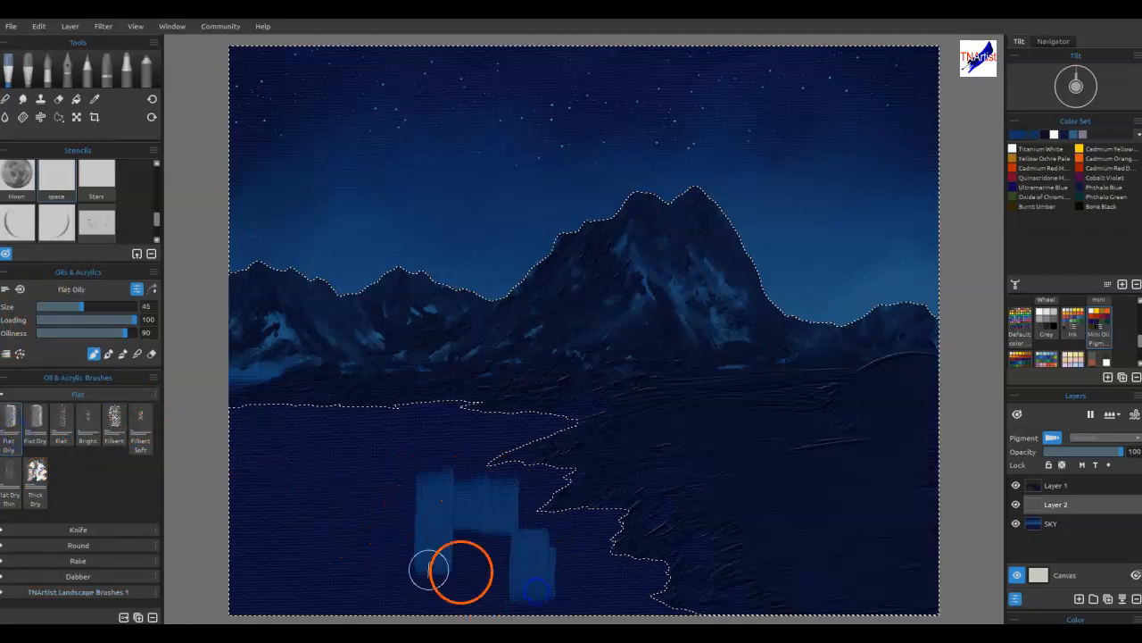
{"action": "left_click_drag", "start_coordinate": [353, 571], "coordinate": [350, 512]}
{"action": "left_click_drag", "start_coordinate": [312, 574], "coordinate": [305, 505]}
{"action": "left_click_drag", "start_coordinate": [269, 554], "coordinate": [264, 501]}
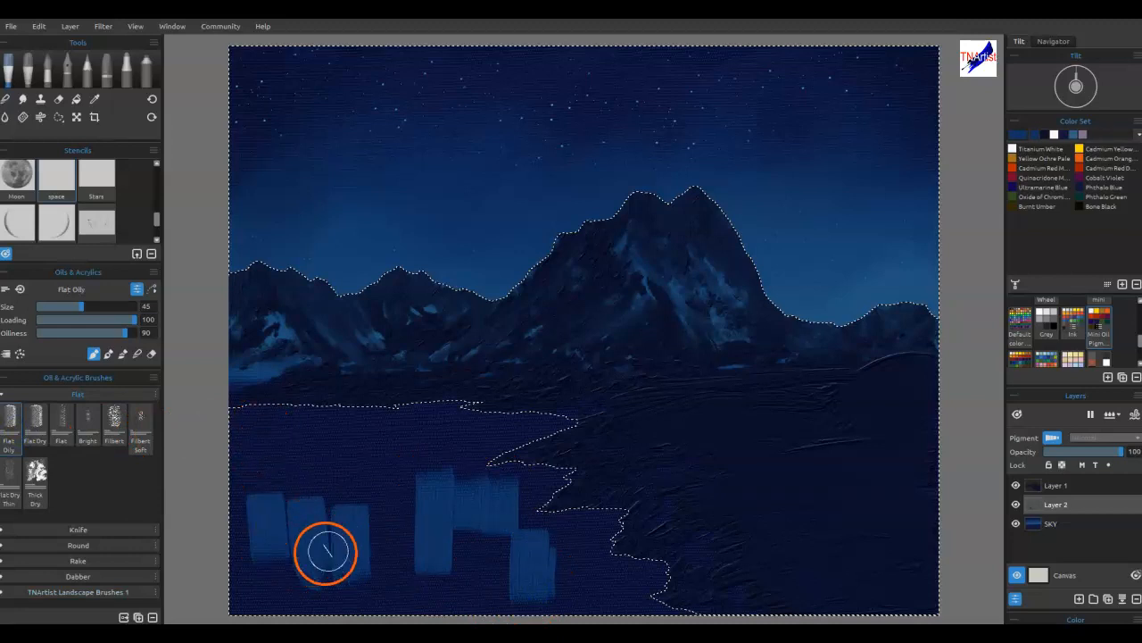
Blend the blue patches into a soft sky reflection across the water with the Soft 2 blender at size 40
{"action": "key", "text": "n"}
{"action": "mouse_move", "coordinate": [434, 488]}
{"action": "left_mouse_down"}
{"action": "mouse_move", "coordinate": [435, 573]}
{"action": "mouse_move", "coordinate": [446, 428]}
{"action": "mouse_move", "coordinate": [457, 544]}
{"action": "left_mouse_up"}
{"action": "mouse_move", "coordinate": [471, 561]}
{"action": "left_mouse_down"}
{"action": "mouse_move", "coordinate": [494, 454]}
{"action": "mouse_move", "coordinate": [519, 594]}
{"action": "mouse_move", "coordinate": [535, 592]}
{"action": "mouse_move", "coordinate": [553, 518]}
{"action": "mouse_move", "coordinate": [583, 521]}
{"action": "mouse_move", "coordinate": [540, 524]}
{"action": "mouse_move", "coordinate": [479, 483]}
{"action": "left_mouse_up"}
{"action": "mouse_move", "coordinate": [417, 515]}
{"action": "left_mouse_down"}
{"action": "mouse_move", "coordinate": [419, 565]}
{"action": "mouse_move", "coordinate": [406, 411]}
{"action": "mouse_move", "coordinate": [386, 445]}
{"action": "mouse_move", "coordinate": [381, 581]}
{"action": "left_mouse_up"}
{"action": "mouse_move", "coordinate": [358, 485]}
{"action": "left_mouse_down"}
{"action": "mouse_move", "coordinate": [360, 544]}
{"action": "mouse_move", "coordinate": [337, 585]}
{"action": "mouse_move", "coordinate": [321, 405]}
{"action": "mouse_move", "coordinate": [288, 535]}
{"action": "mouse_move", "coordinate": [268, 425]}
{"action": "mouse_move", "coordinate": [289, 486]}
{"action": "mouse_move", "coordinate": [235, 602]}
{"action": "mouse_move", "coordinate": [245, 602]}
{"action": "mouse_move", "coordinate": [265, 510]}
{"action": "mouse_move", "coordinate": [284, 605]}
{"action": "left_mouse_up"}
{"action": "mouse_move", "coordinate": [336, 499]}
{"action": "left_mouse_down"}
{"action": "mouse_move", "coordinate": [357, 571]}
{"action": "mouse_move", "coordinate": [434, 495]}
{"action": "mouse_move", "coordinate": [549, 483]}
{"action": "mouse_move", "coordinate": [586, 530]}
{"action": "mouse_move", "coordinate": [501, 555]}
{"action": "mouse_move", "coordinate": [579, 574]}
{"action": "mouse_move", "coordinate": [569, 559]}
{"action": "left_mouse_up"}
{"action": "mouse_move", "coordinate": [370, 594]}
{"action": "left_mouse_down"}
{"action": "mouse_move", "coordinate": [299, 449]}
{"action": "mouse_move", "coordinate": [251, 423]}
{"action": "mouse_move", "coordinate": [241, 579]}
{"action": "mouse_move", "coordinate": [302, 613]}
{"action": "left_mouse_up"}
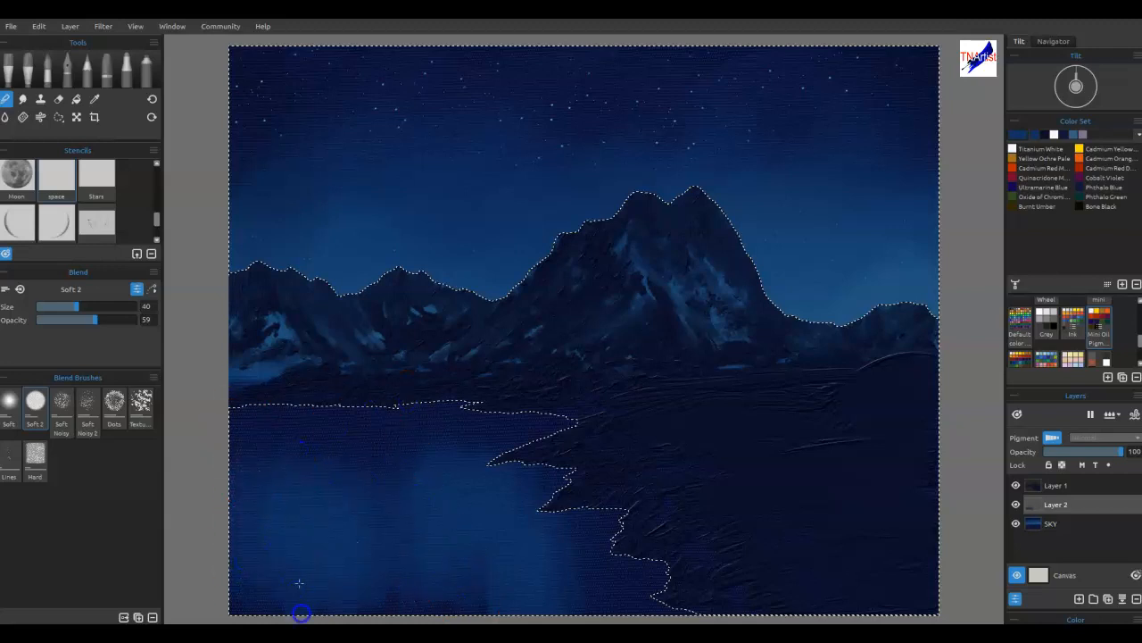
{"action": "mouse_move", "coordinate": [383, 492]}
{"action": "left_mouse_down"}
{"action": "mouse_move", "coordinate": [441, 521]}
{"action": "mouse_move", "coordinate": [480, 565]}
{"action": "mouse_move", "coordinate": [528, 581]}
{"action": "mouse_move", "coordinate": [564, 447]}
{"action": "mouse_move", "coordinate": [597, 595]}
{"action": "mouse_move", "coordinate": [599, 546]}
{"action": "mouse_move", "coordinate": [542, 513]}
{"action": "mouse_move", "coordinate": [483, 605]}
{"action": "mouse_move", "coordinate": [469, 546]}
{"action": "mouse_move", "coordinate": [429, 575]}
{"action": "mouse_move", "coordinate": [425, 410]}
{"action": "left_mouse_up"}
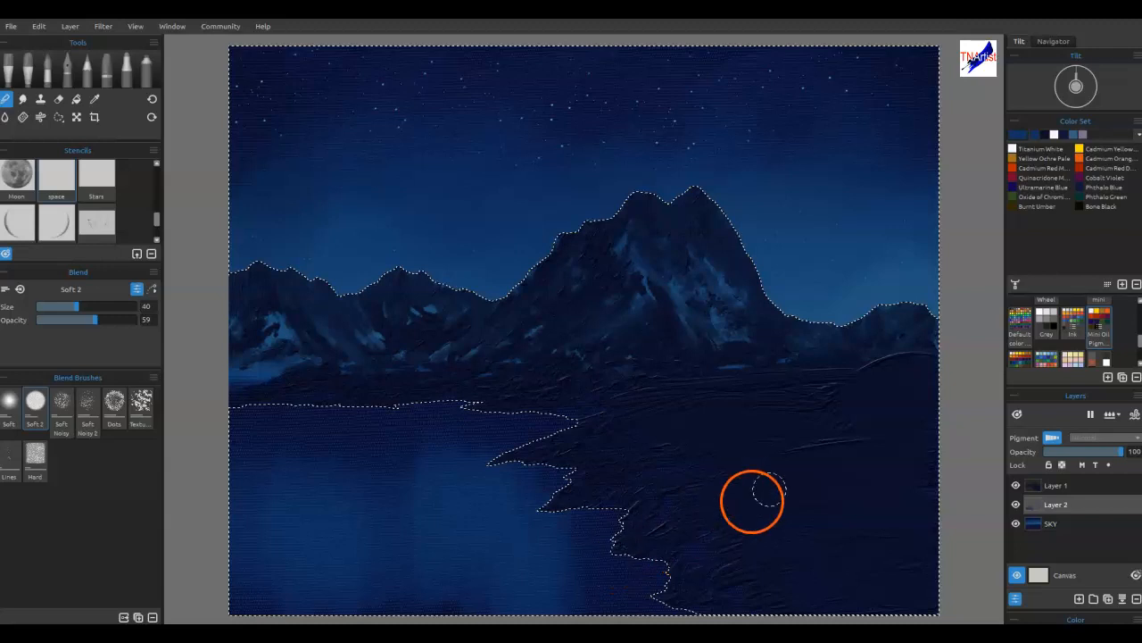
Load the recent dark blue and paint the land's reflection along the shoreline with Flat Oily, reducing its size to 18
{"action": "left_click", "coordinate": [1045, 135]}
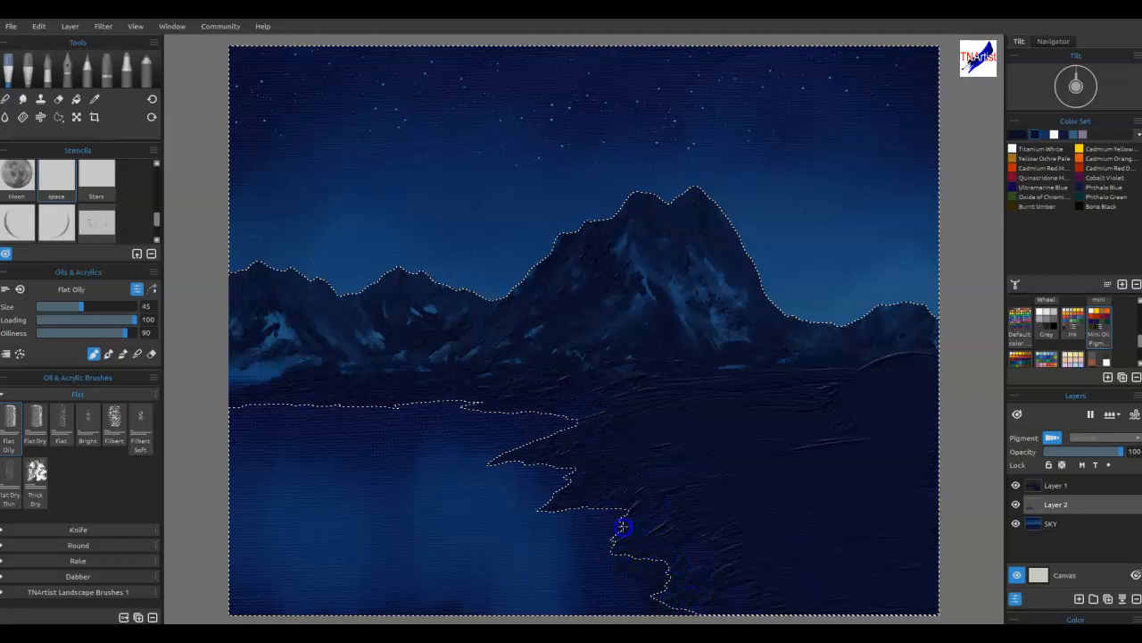
{"action": "mouse_move", "coordinate": [574, 508]}
{"action": "left_mouse_down"}
{"action": "mouse_move", "coordinate": [631, 477]}
{"action": "mouse_move", "coordinate": [560, 508]}
{"action": "left_mouse_up"}
{"action": "key", "text": "bracketleft"}
{"action": "key", "text": "bracketleft"}
{"action": "key", "text": "bracketleft"}
{"action": "key", "text": "bracketleft"}
{"action": "key", "text": "bracketleft"}
{"action": "key", "text": "bracketleft"}
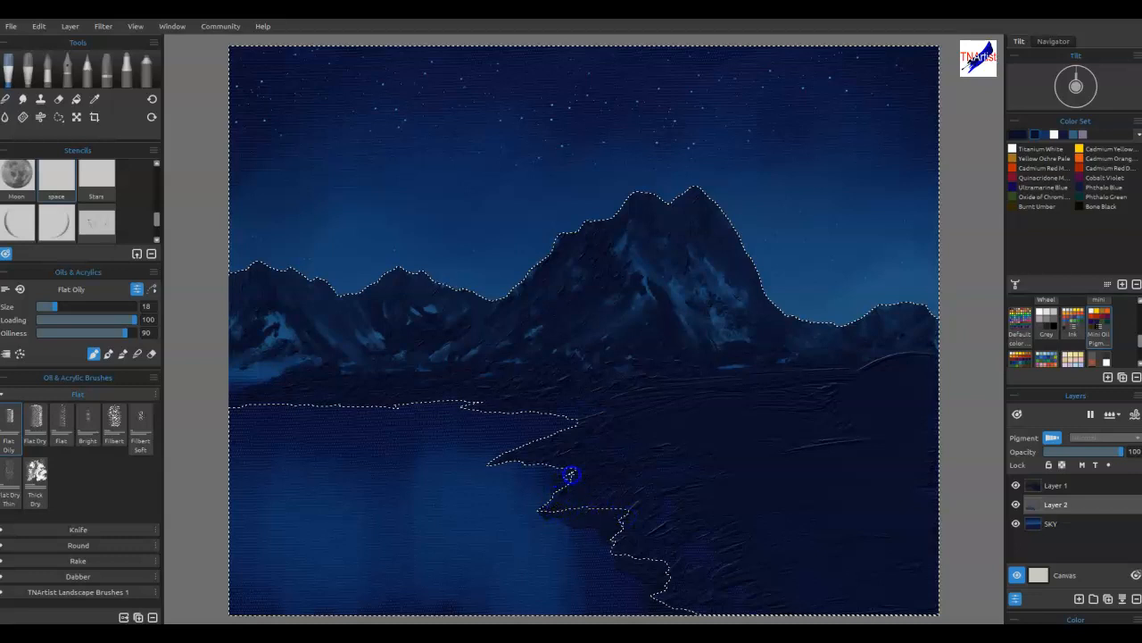
{"action": "left_click_drag", "start_coordinate": [504, 461], "coordinate": [575, 423]}
{"action": "left_click_drag", "start_coordinate": [483, 411], "coordinate": [477, 408]}
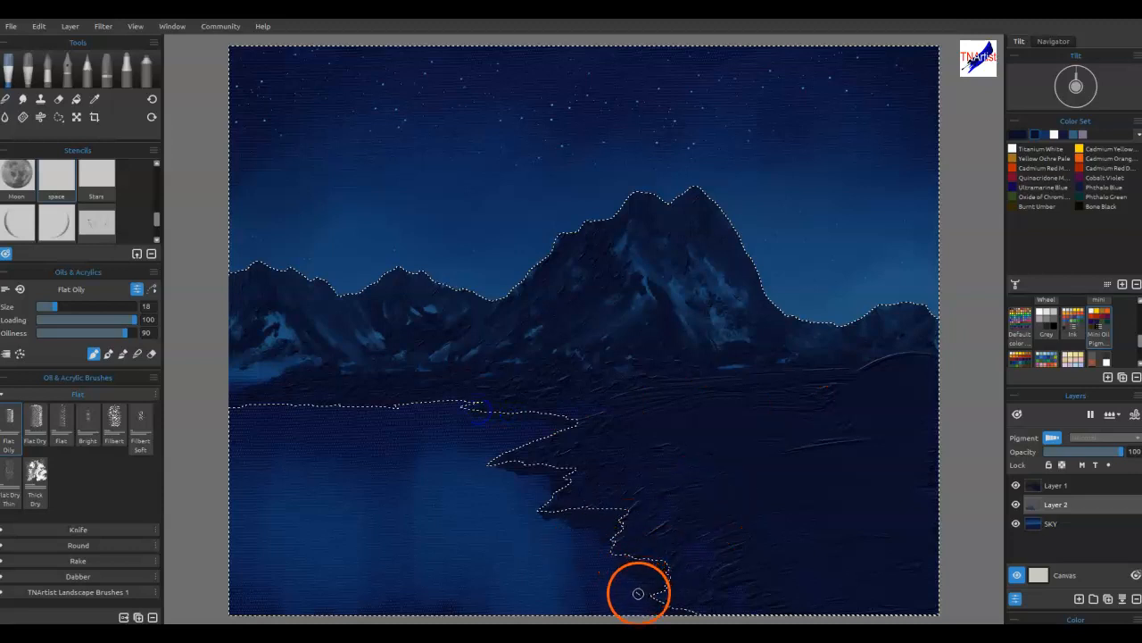
Blend the dark shore reflection down into the water with the Soft 2 blender at size 18, and invert the selection back to the land
{"action": "key", "text": "b"}
{"action": "key", "text": "bracketleft"}
{"action": "key", "text": "bracketleft"}
{"action": "key", "text": "bracketleft"}
{"action": "key", "text": "bracketleft"}
{"action": "left_click_drag", "start_coordinate": [619, 563], "coordinate": [619, 587]}
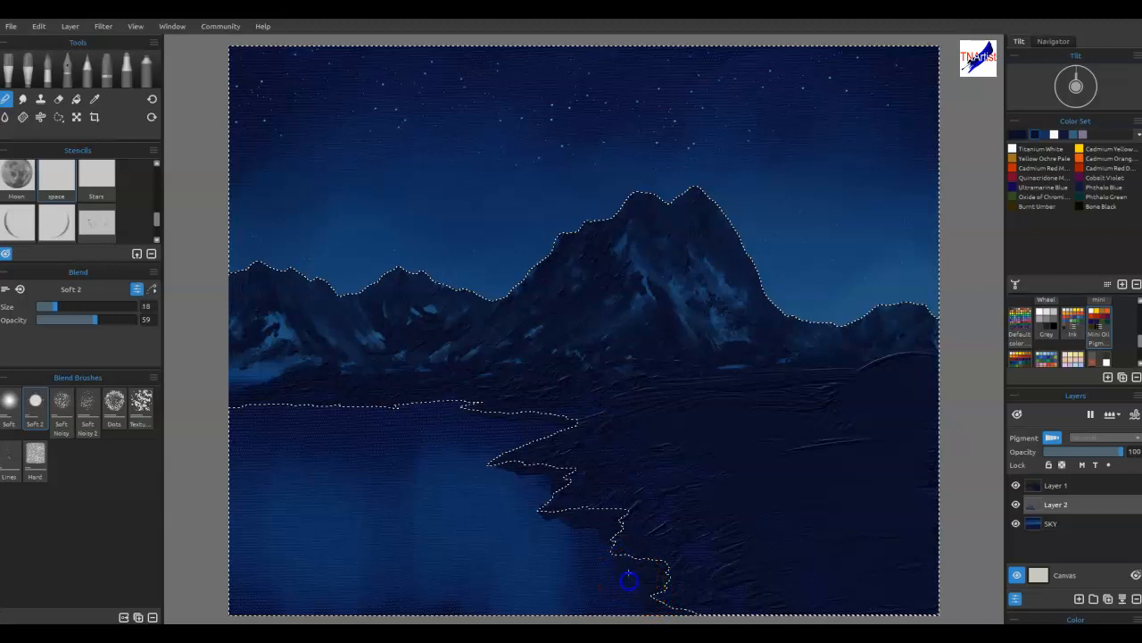
{"action": "left_click_drag", "start_coordinate": [674, 599], "coordinate": [674, 611]}
{"action": "left_click_drag", "start_coordinate": [611, 516], "coordinate": [604, 548]}
{"action": "mouse_move", "coordinate": [553, 509]}
{"action": "left_mouse_down"}
{"action": "mouse_move", "coordinate": [551, 540]}
{"action": "mouse_move", "coordinate": [542, 480]}
{"action": "mouse_move", "coordinate": [539, 508]}
{"action": "mouse_move", "coordinate": [554, 446]}
{"action": "left_mouse_up"}
{"action": "mouse_move", "coordinate": [553, 464]}
{"action": "left_mouse_down"}
{"action": "mouse_move", "coordinate": [514, 483]}
{"action": "mouse_move", "coordinate": [501, 460]}
{"action": "mouse_move", "coordinate": [489, 467]}
{"action": "mouse_move", "coordinate": [553, 416]}
{"action": "left_mouse_up"}
{"action": "left_click_drag", "start_coordinate": [477, 406], "coordinate": [460, 417]}
{"action": "mouse_move", "coordinate": [550, 430]}
{"action": "left_mouse_down"}
{"action": "mouse_move", "coordinate": [551, 454]}
{"action": "mouse_move", "coordinate": [599, 477]}
{"action": "left_mouse_up"}
{"action": "mouse_move", "coordinate": [571, 518]}
{"action": "left_mouse_down"}
{"action": "mouse_move", "coordinate": [573, 555]}
{"action": "mouse_move", "coordinate": [592, 546]}
{"action": "mouse_move", "coordinate": [613, 585]}
{"action": "mouse_move", "coordinate": [628, 555]}
{"action": "left_mouse_up"}
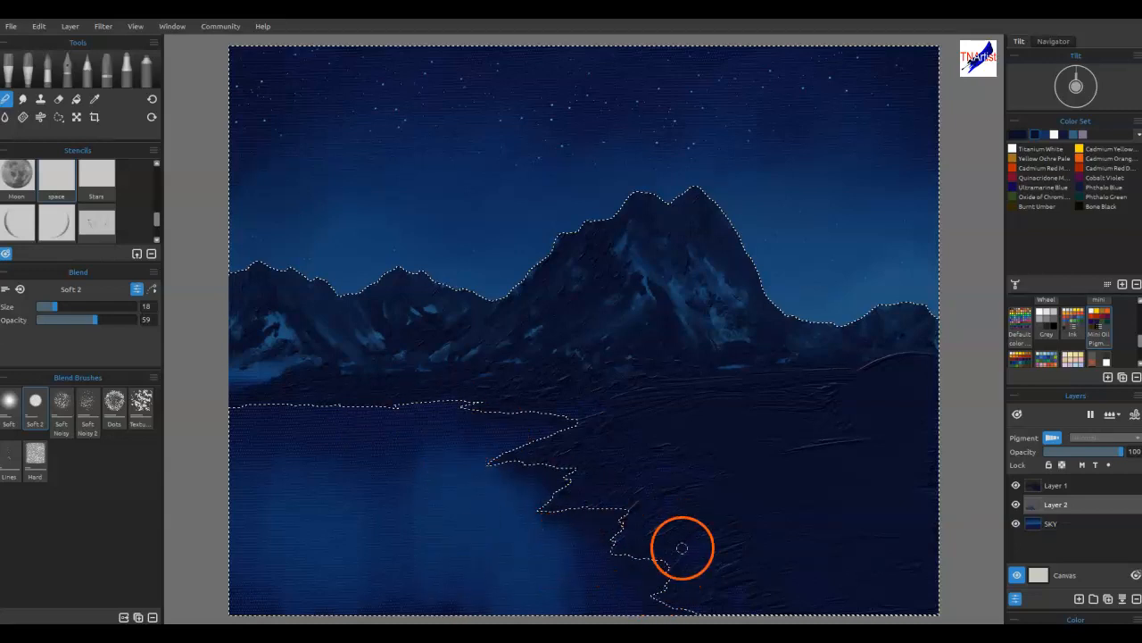
{"action": "mouse_move", "coordinate": [635, 564]}
{"action": "left_mouse_down"}
{"action": "mouse_move", "coordinate": [662, 590]}
{"action": "mouse_move", "coordinate": [670, 605]}
{"action": "mouse_move", "coordinate": [576, 531]}
{"action": "mouse_move", "coordinate": [570, 502]}
{"action": "mouse_move", "coordinate": [493, 462]}
{"action": "mouse_move", "coordinate": [495, 452]}
{"action": "mouse_move", "coordinate": [557, 453]}
{"action": "mouse_move", "coordinate": [555, 475]}
{"action": "mouse_move", "coordinate": [402, 409]}
{"action": "left_mouse_up"}
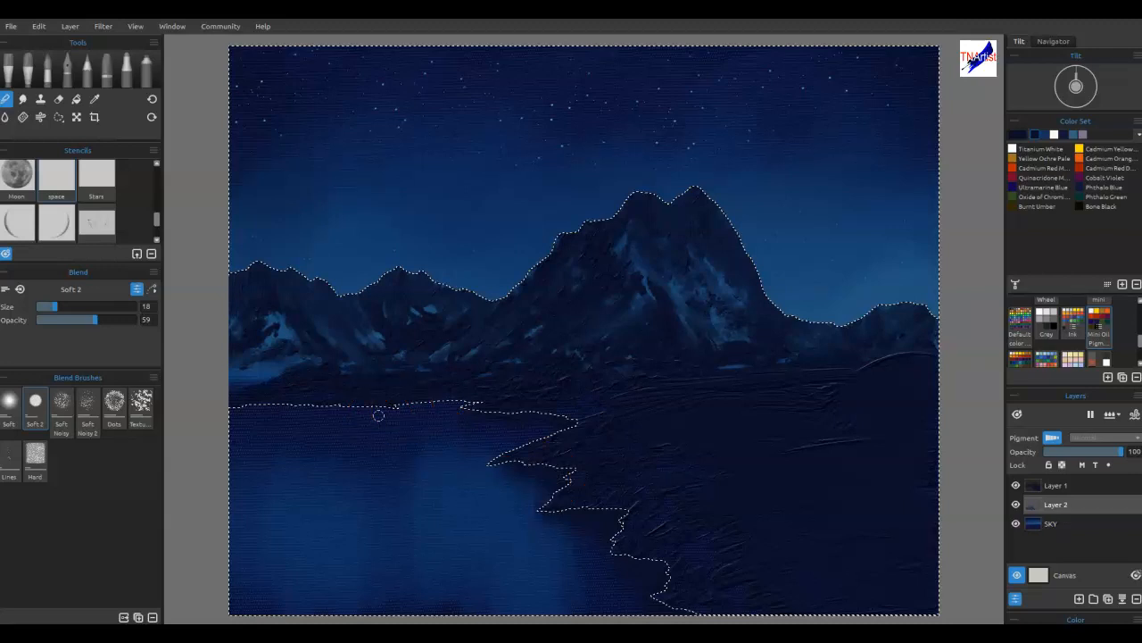
{"action": "key", "text": "ctrl+shift+i"}
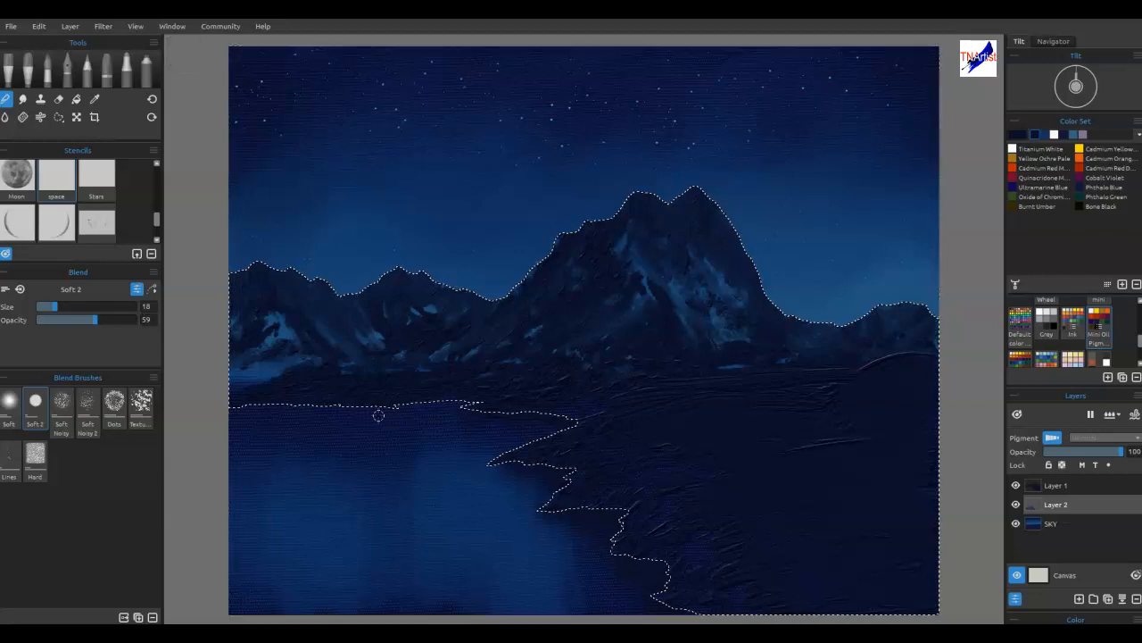
Add a new layer directly above Layer 2, beneath Layer 1
{"action": "left_click", "coordinate": [1085, 488]}
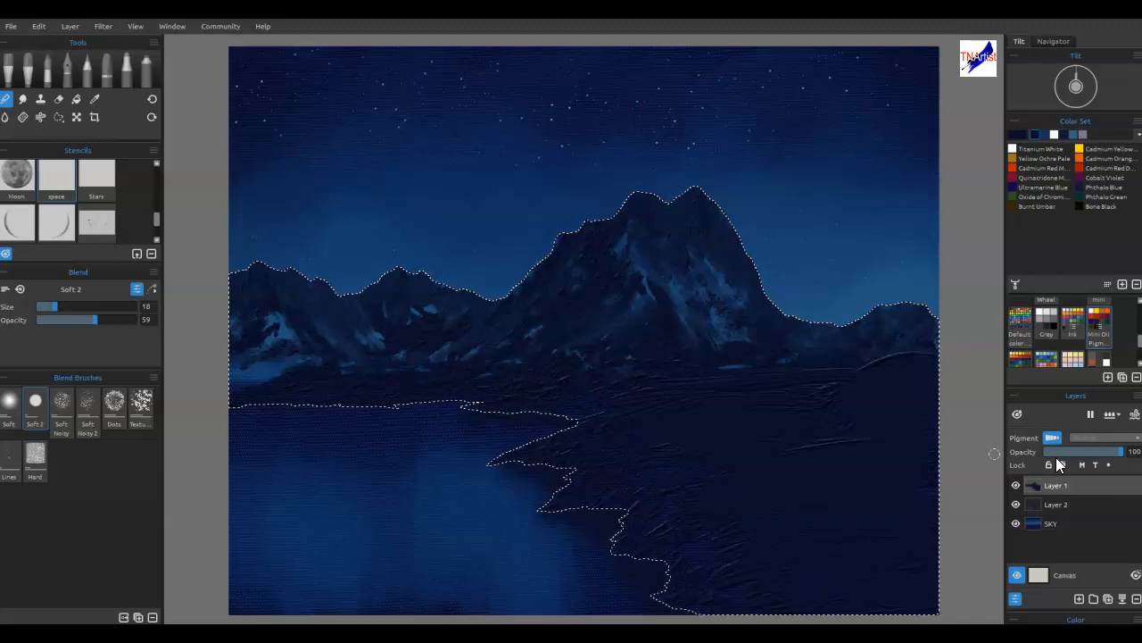
{"action": "left_click", "coordinate": [1068, 507]}
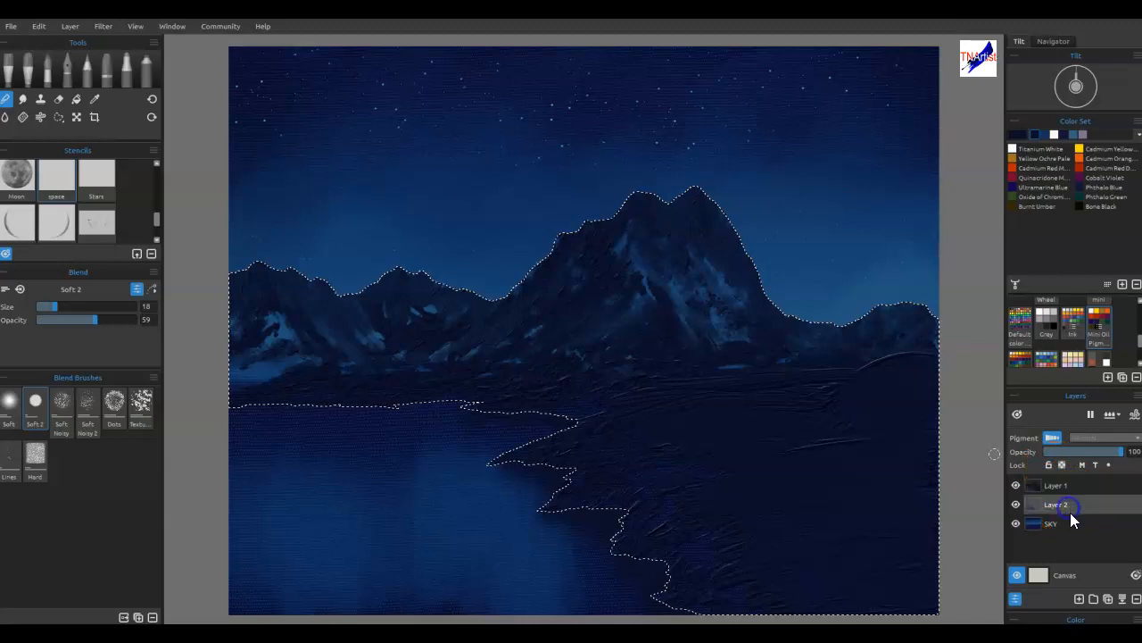
{"action": "left_click", "coordinate": [1080, 598]}
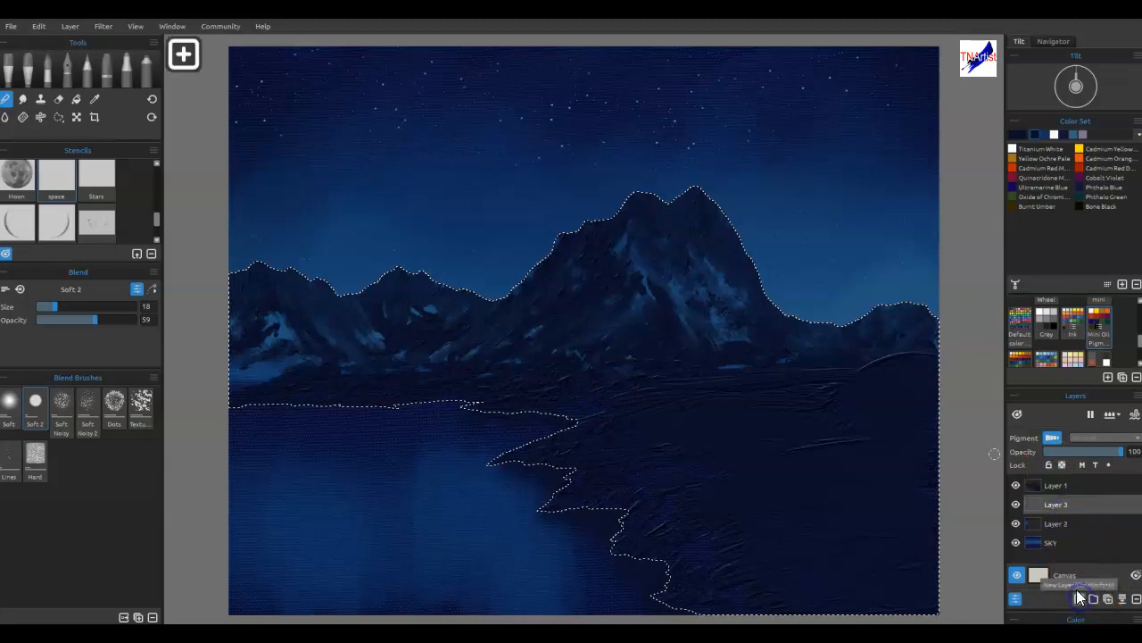
Rename Layer 2 as LAKE, Layer 1 as MOUNTAINS, and the new layer between them as AURORA BOREALIS
{"action": "double_click", "coordinate": [1060, 524]}
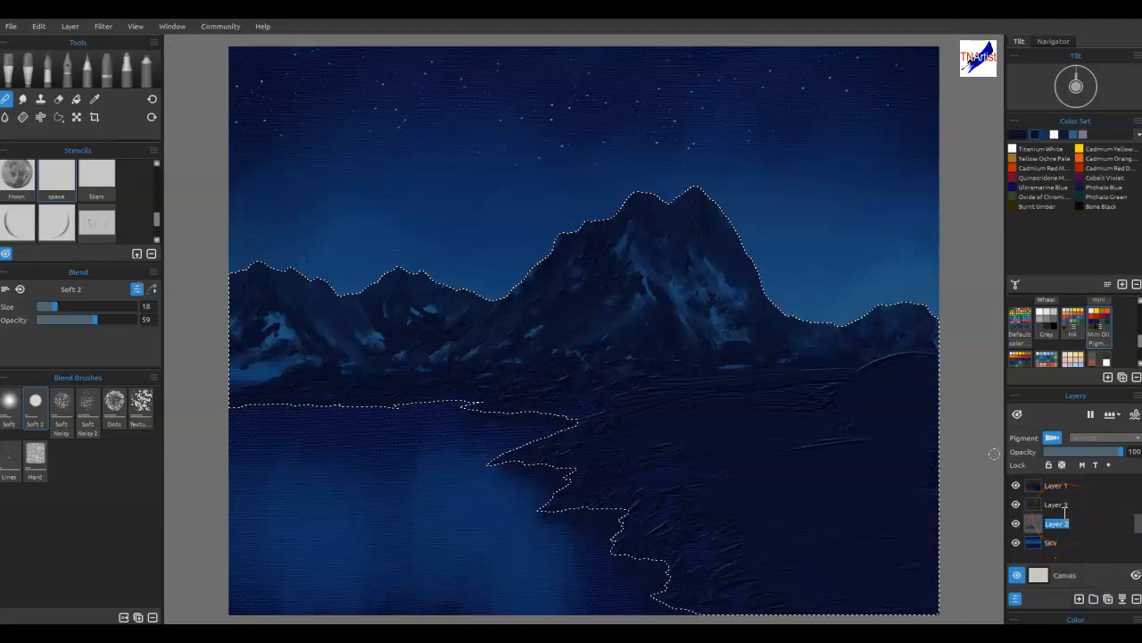
{"action": "left_click", "coordinate": [1091, 509]}
{"action": "left_click", "coordinate": [1035, 564]}
{"action": "double_click", "coordinate": [1056, 484]}
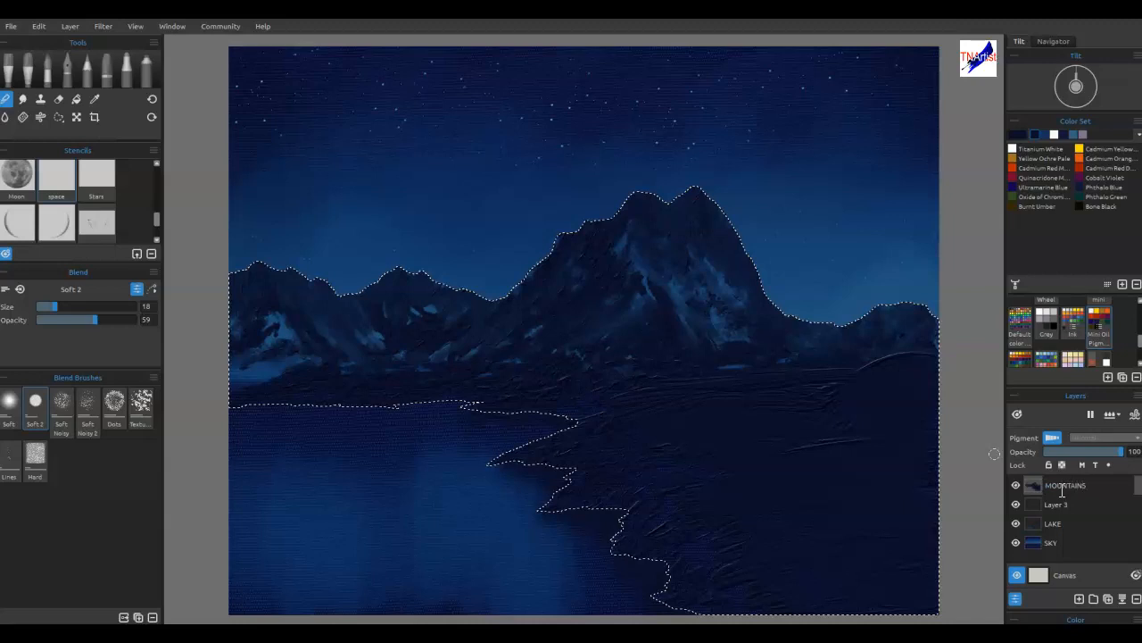
{"action": "double_click", "coordinate": [1059, 505]}
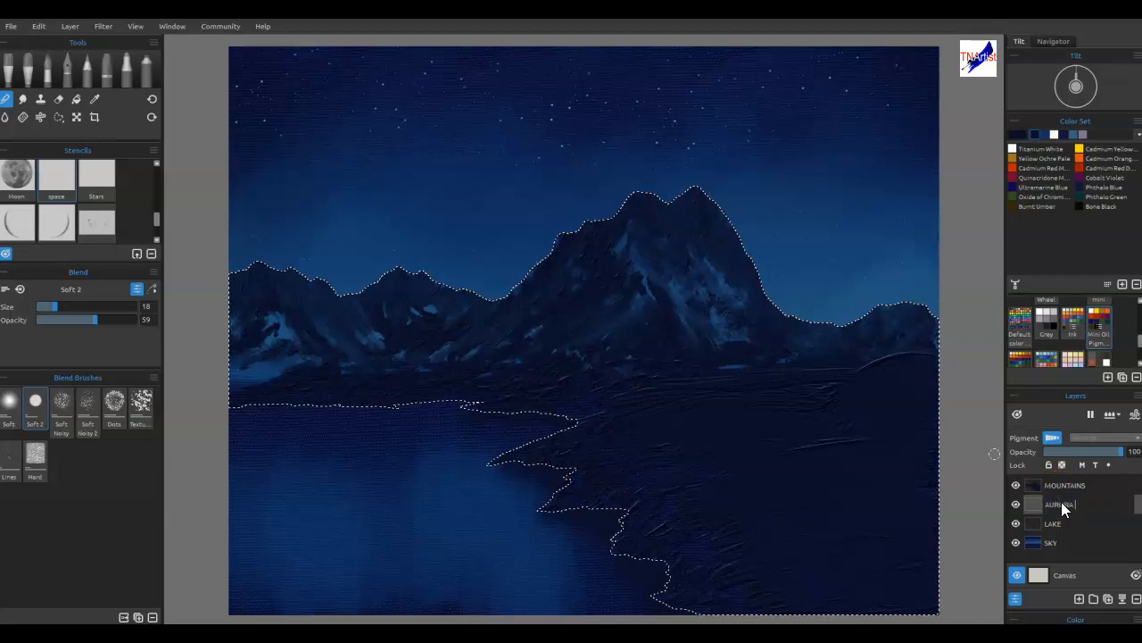
{"action": "type", "text": "AURORA BOREALIS"}
{"action": "key", "text": "Return"}
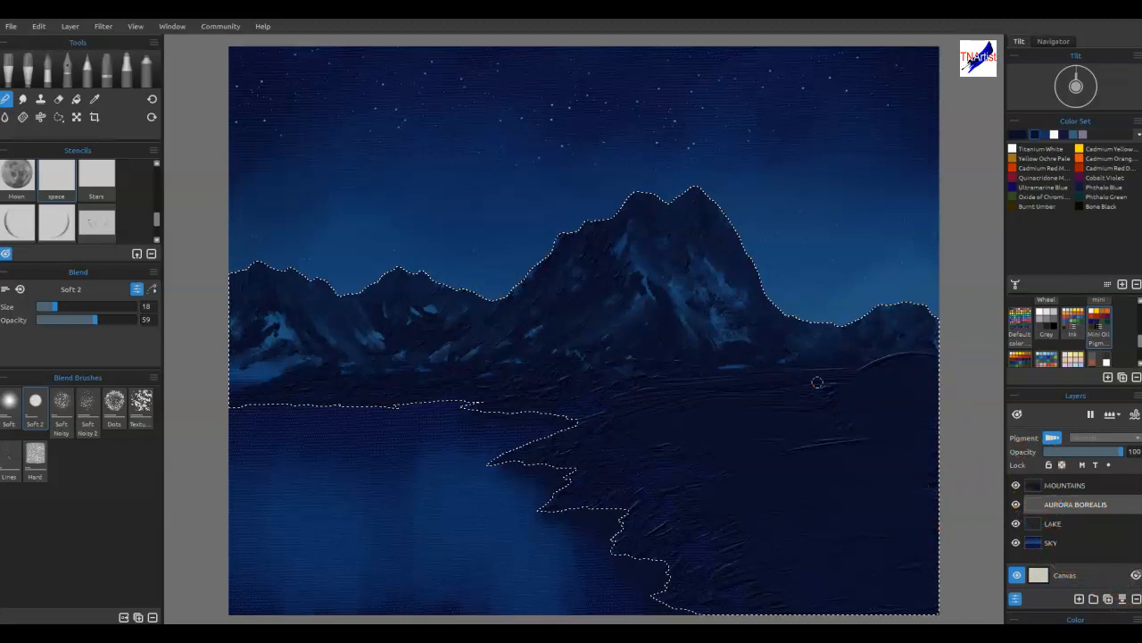
{"action": "mouse_move", "coordinate": [683, 384]}
{"action": "left_mouse_down"}
{"action": "mouse_move", "coordinate": [487, 376]}
{"action": "mouse_move", "coordinate": [612, 298]}
{"action": "mouse_move", "coordinate": [656, 293]}
{"action": "mouse_move", "coordinate": [653, 261]}
{"action": "mouse_move", "coordinate": [629, 271]}
{"action": "mouse_move", "coordinate": [631, 295]}
{"action": "mouse_move", "coordinate": [593, 342]}
{"action": "mouse_move", "coordinate": [618, 389]}
{"action": "left_mouse_up"}
{"action": "left_click", "coordinate": [1061, 465]}
{"action": "mouse_move", "coordinate": [778, 357]}
{"action": "left_mouse_down"}
{"action": "mouse_move", "coordinate": [762, 296]}
{"action": "mouse_move", "coordinate": [728, 273]}
{"action": "mouse_move", "coordinate": [736, 301]}
{"action": "mouse_move", "coordinate": [714, 279]}
{"action": "mouse_move", "coordinate": [714, 288]}
{"action": "mouse_move", "coordinate": [594, 255]}
{"action": "mouse_move", "coordinate": [340, 284]}
{"action": "mouse_move", "coordinate": [213, 285]}
{"action": "mouse_move", "coordinate": [263, 338]}
{"action": "mouse_move", "coordinate": [256, 357]}
{"action": "mouse_move", "coordinate": [407, 350]}
{"action": "mouse_move", "coordinate": [291, 358]}
{"action": "mouse_move", "coordinate": [351, 340]}
{"action": "left_mouse_up"}
{"action": "left_click", "coordinate": [1071, 488]}
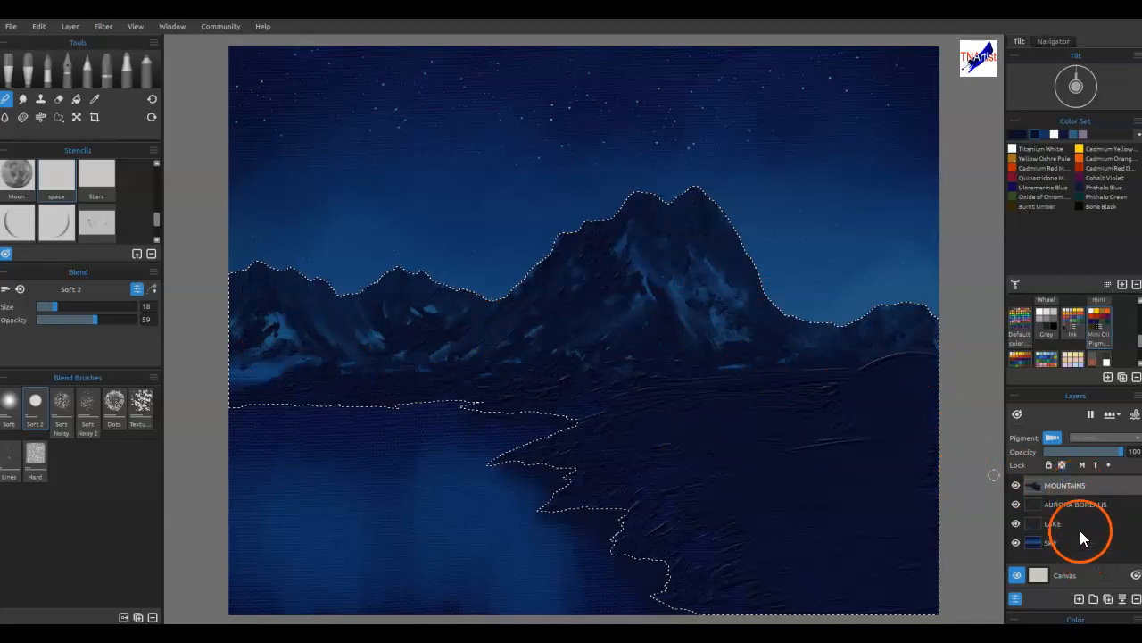
Add a new layer directly above AURORA BOREALIS and name it MTN MASK
{"action": "left_click", "coordinate": [1075, 504]}
{"action": "left_click", "coordinate": [1079, 600]}
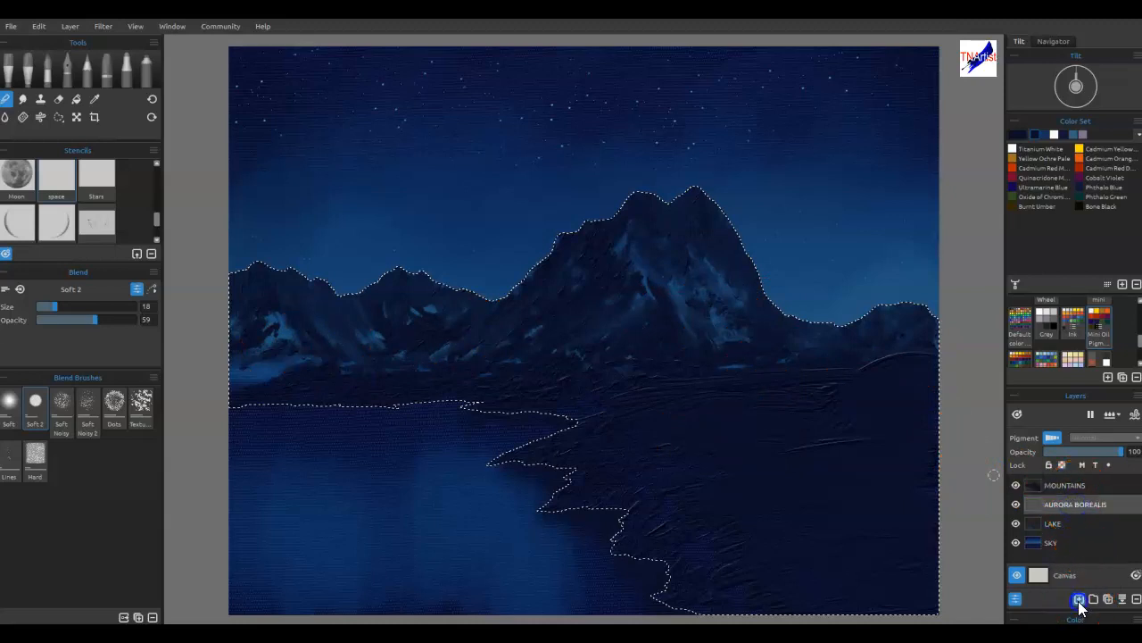
{"action": "double_click", "coordinate": [1059, 505]}
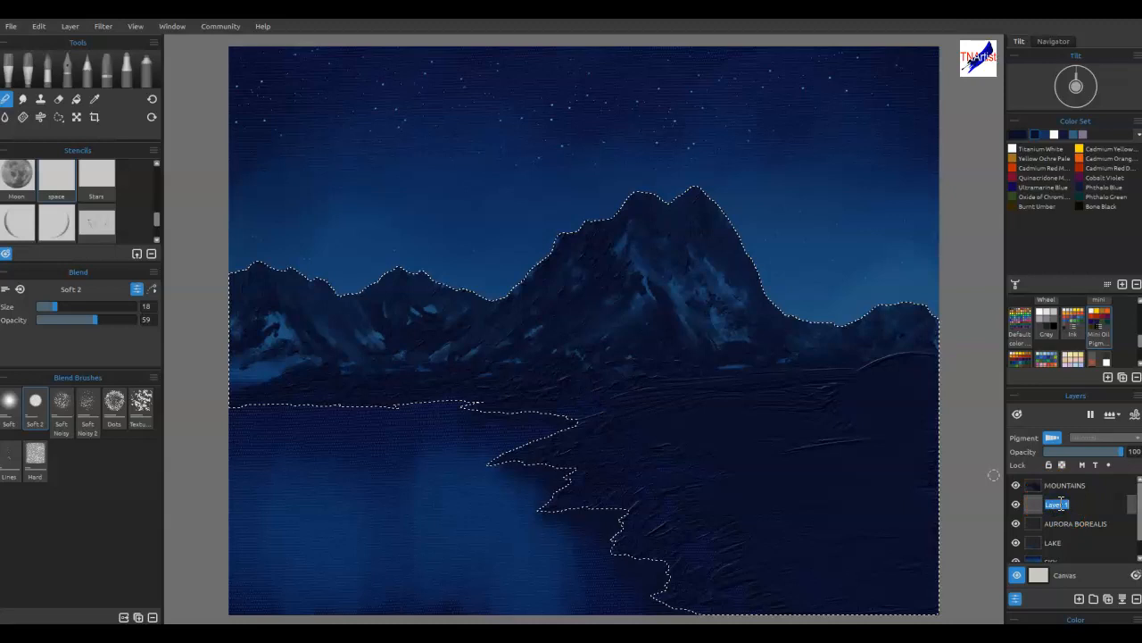
{"action": "type", "text": "MAS"}
{"action": "type", "text": " MAS"}
{"action": "key", "text": "Return"}
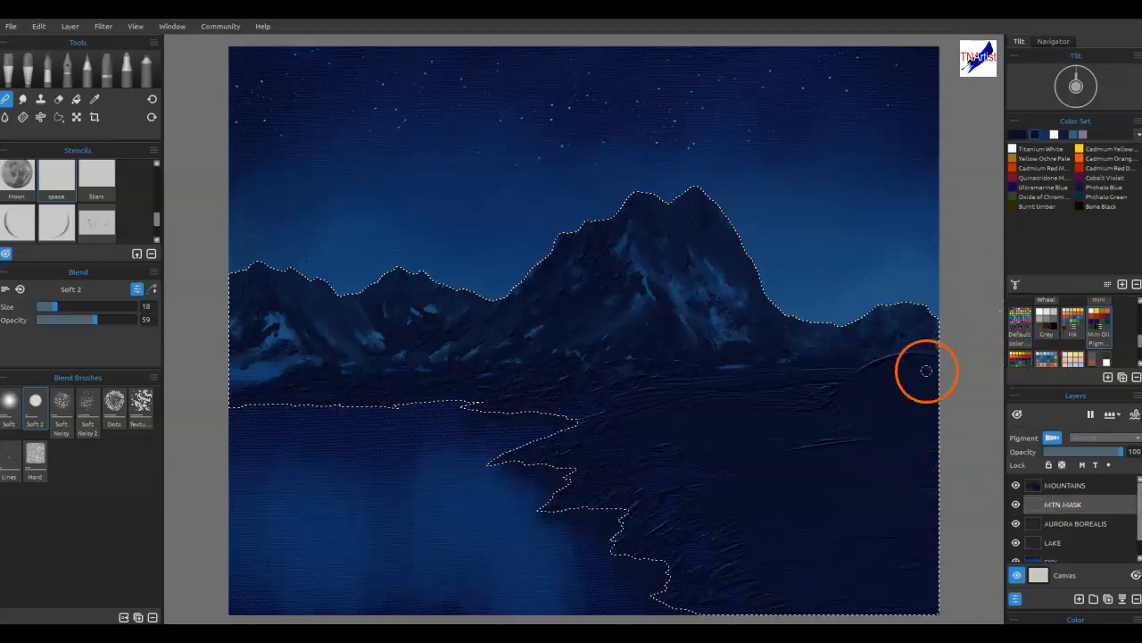
Fill the selected mountain and land area with the current dark blue on the MTN MASK layer, and clear the selection
{"action": "left_click", "coordinate": [76, 100]}
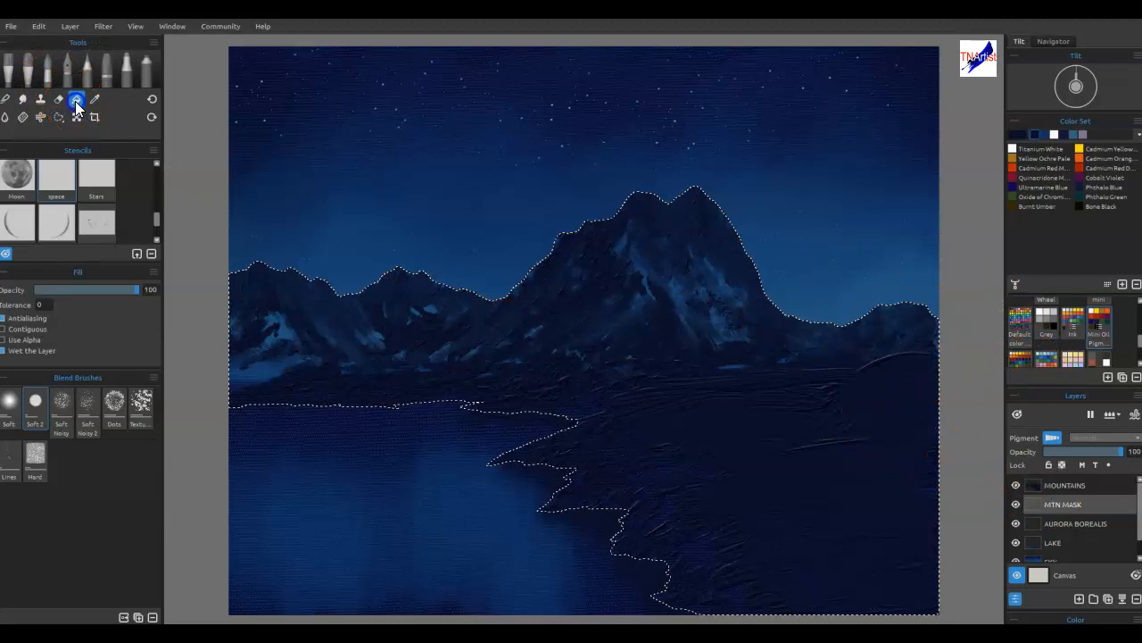
{"action": "left_click", "coordinate": [519, 357]}
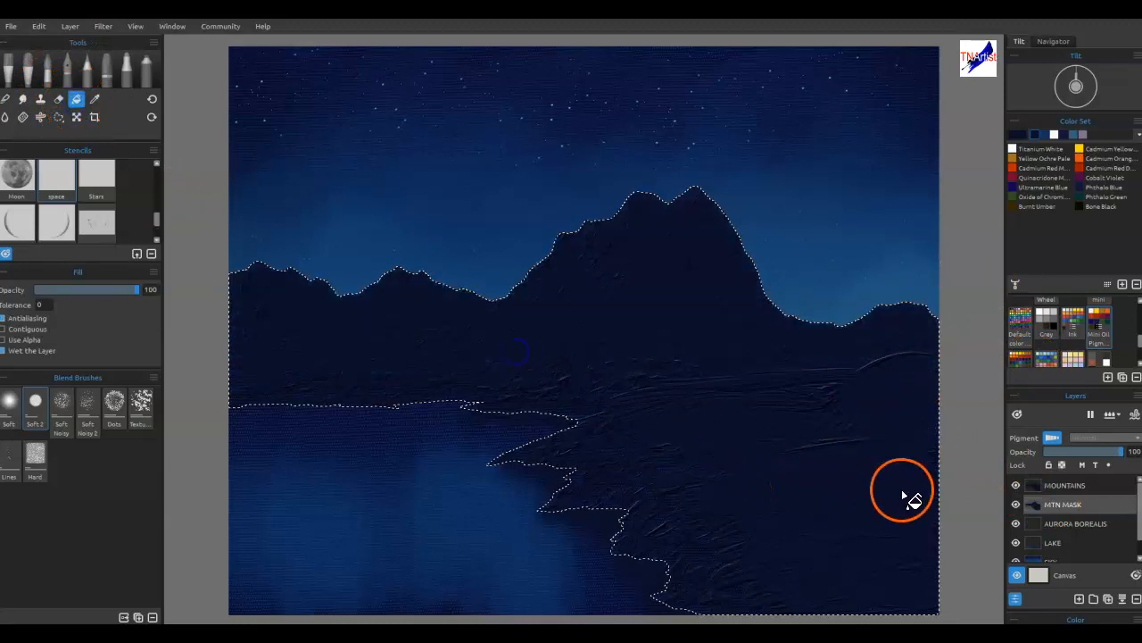
{"action": "key", "text": "ctrl+d"}
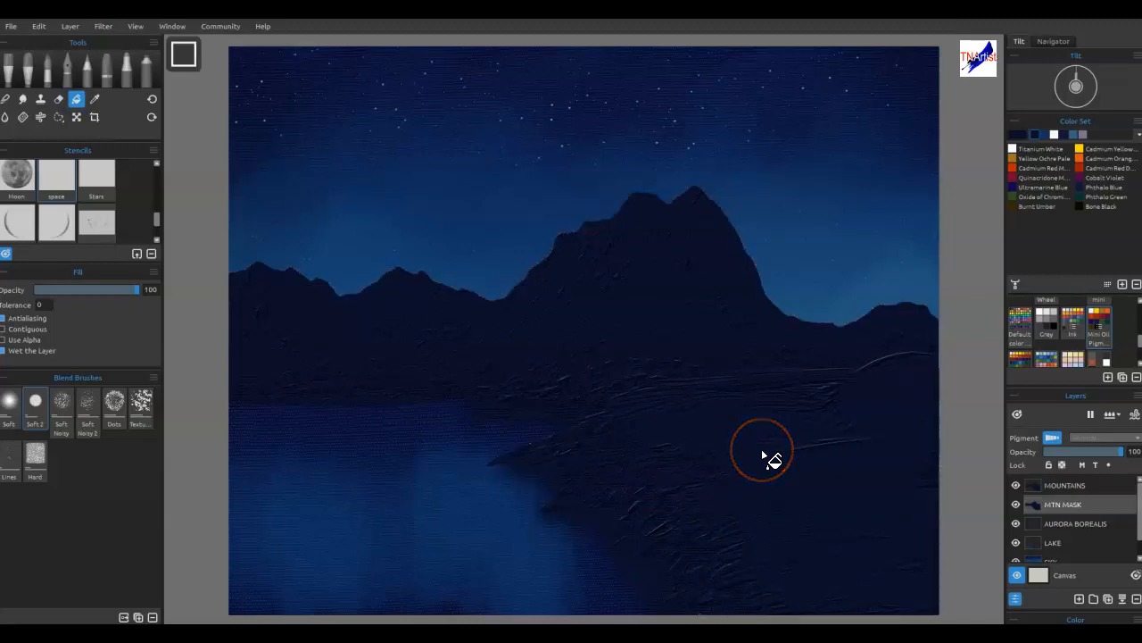
Hide the MTN MASK layer, test loading its shape as a selection, and deselect it
{"action": "left_click", "coordinate": [1017, 504]}
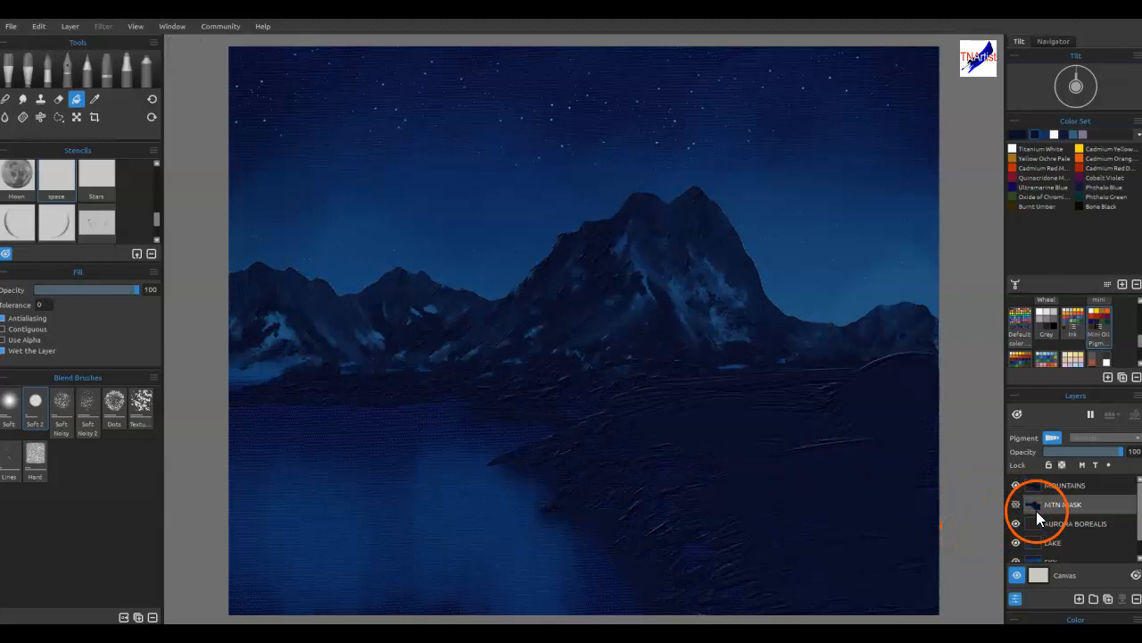
{"action": "left_click", "coordinate": [1036, 507], "text": "ctrl"}
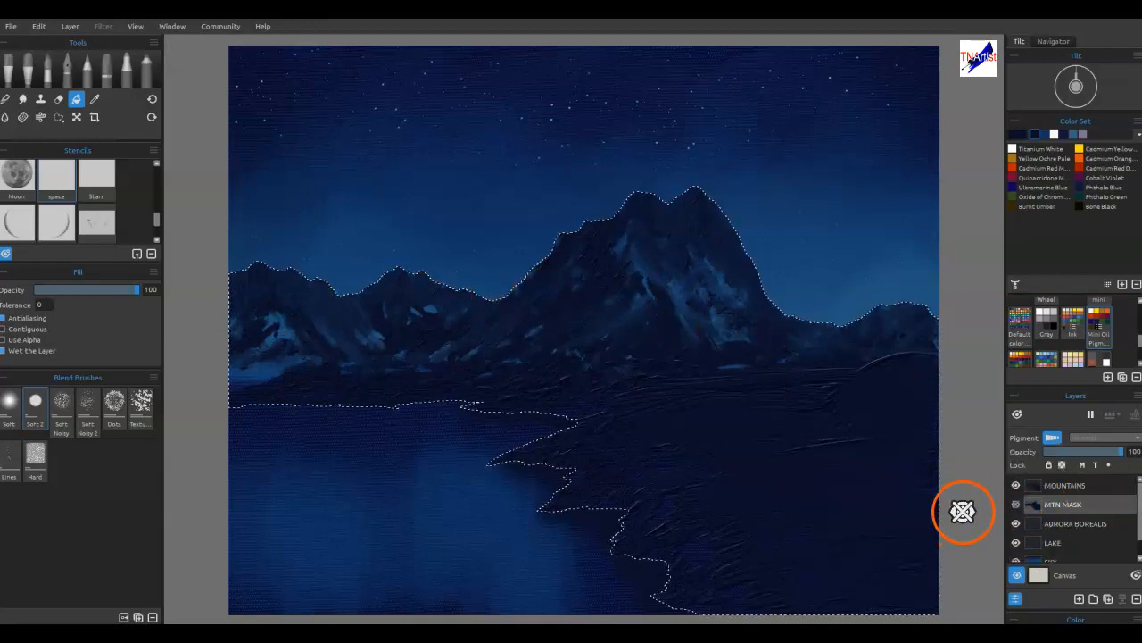
{"action": "key", "text": "ctrl+d"}
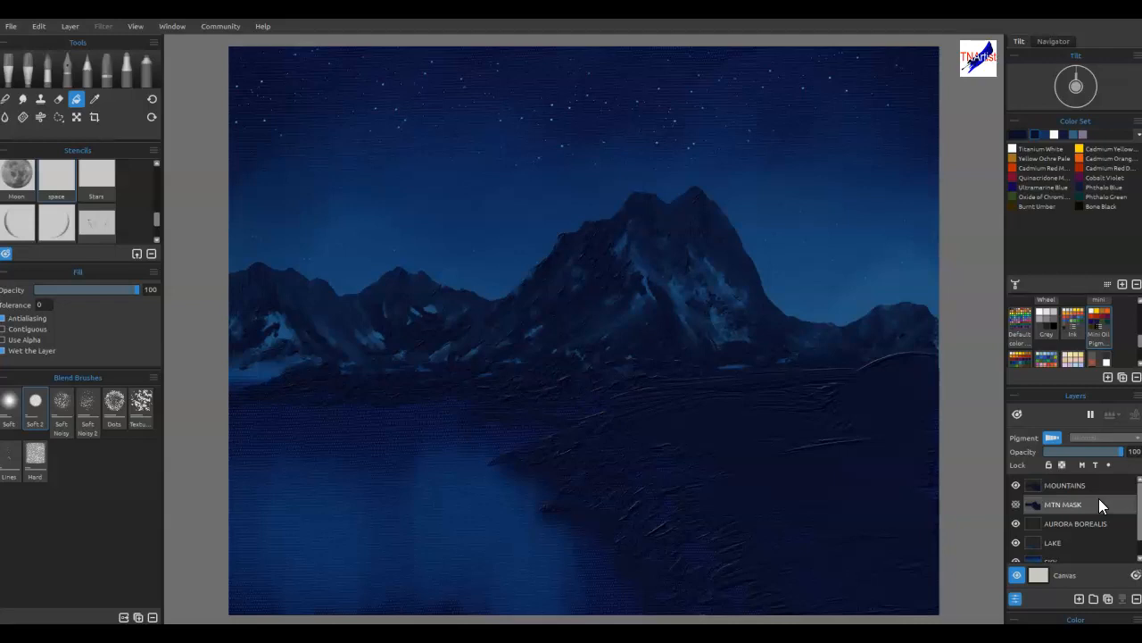
Activate the AURORA BOREALIS layer and open the TNArtist Landscape Brushes 1 set of oil brushes
{"action": "left_click", "coordinate": [1048, 528]}
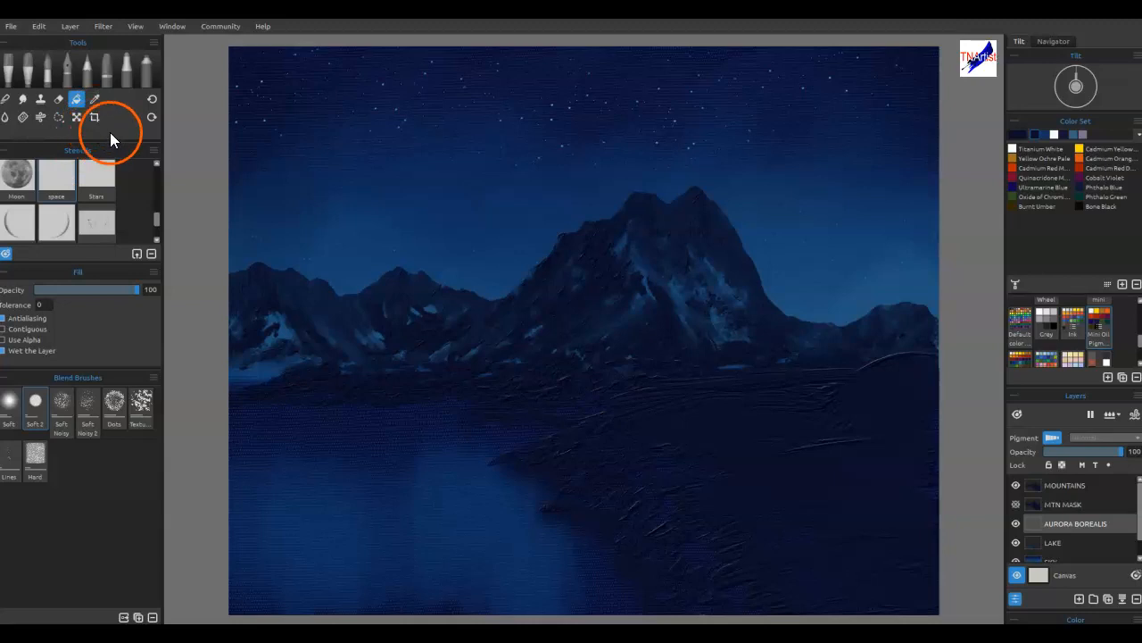
{"action": "left_click", "coordinate": [10, 67]}
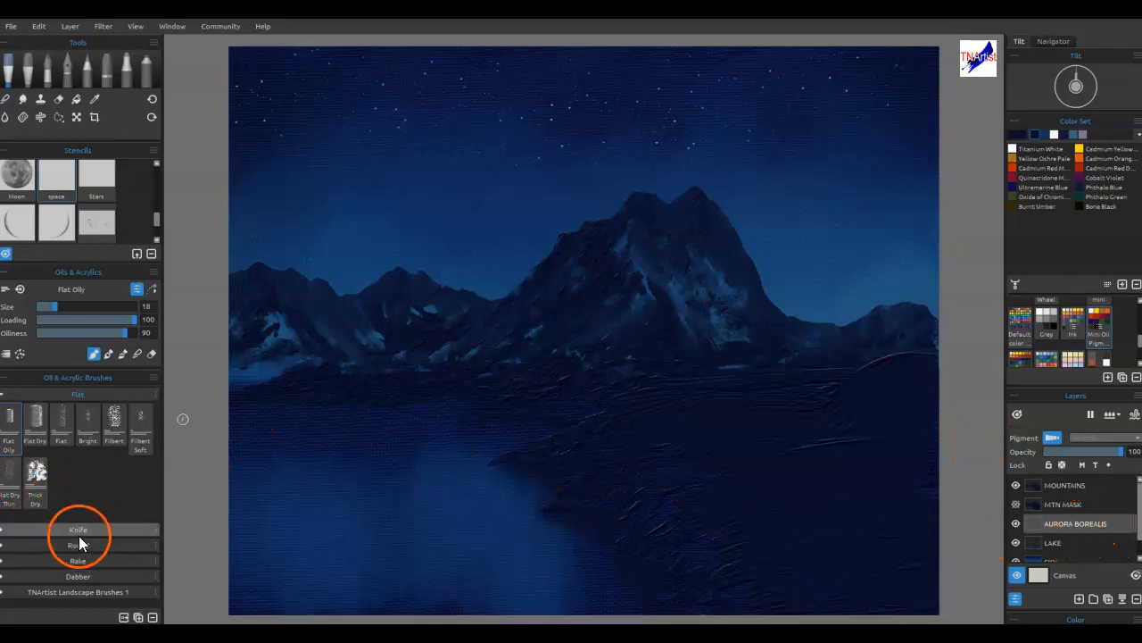
{"action": "left_click", "coordinate": [3, 394]}
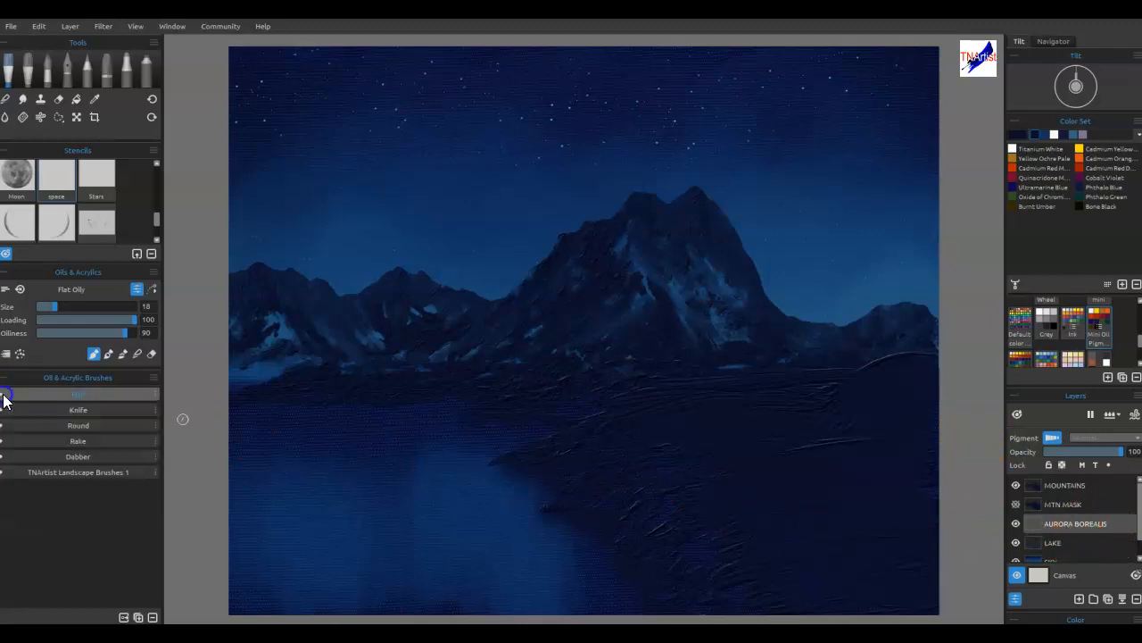
{"action": "left_click", "coordinate": [5, 473]}
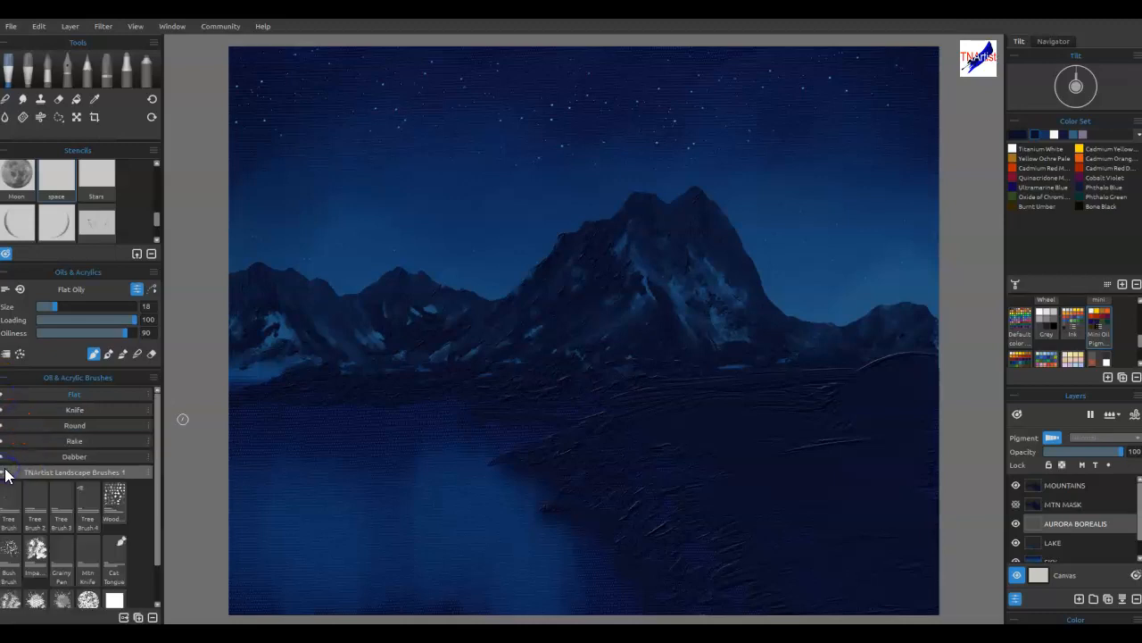
{"action": "left_click", "coordinate": [614, 149]}
{"action": "left_click", "coordinate": [85, 549]}
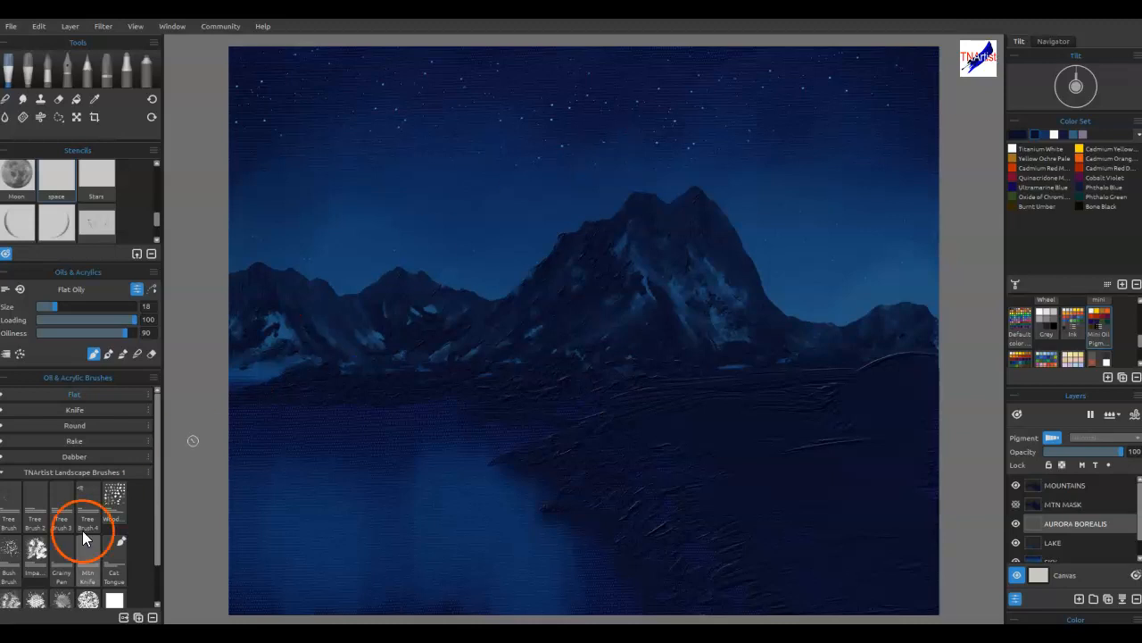